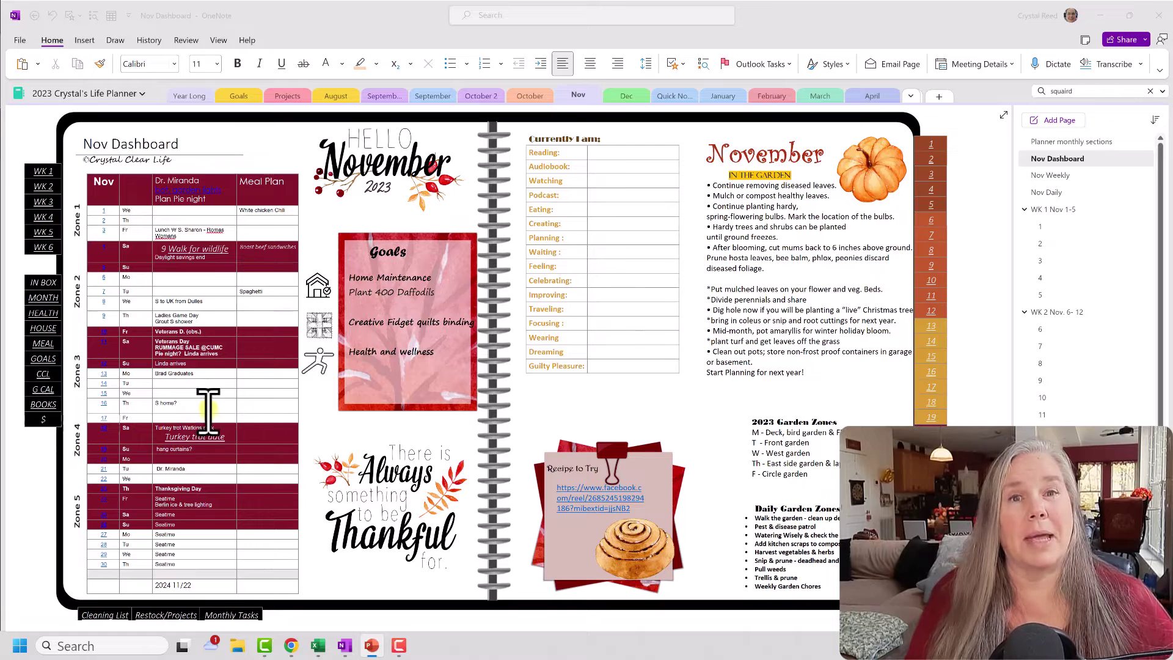
Create a new page with a one-row table of labels: Zone 5, Zone 4, Zone 3, Zone 2, Zone 1
{"action": "left_click", "coordinate": [1054, 118]}
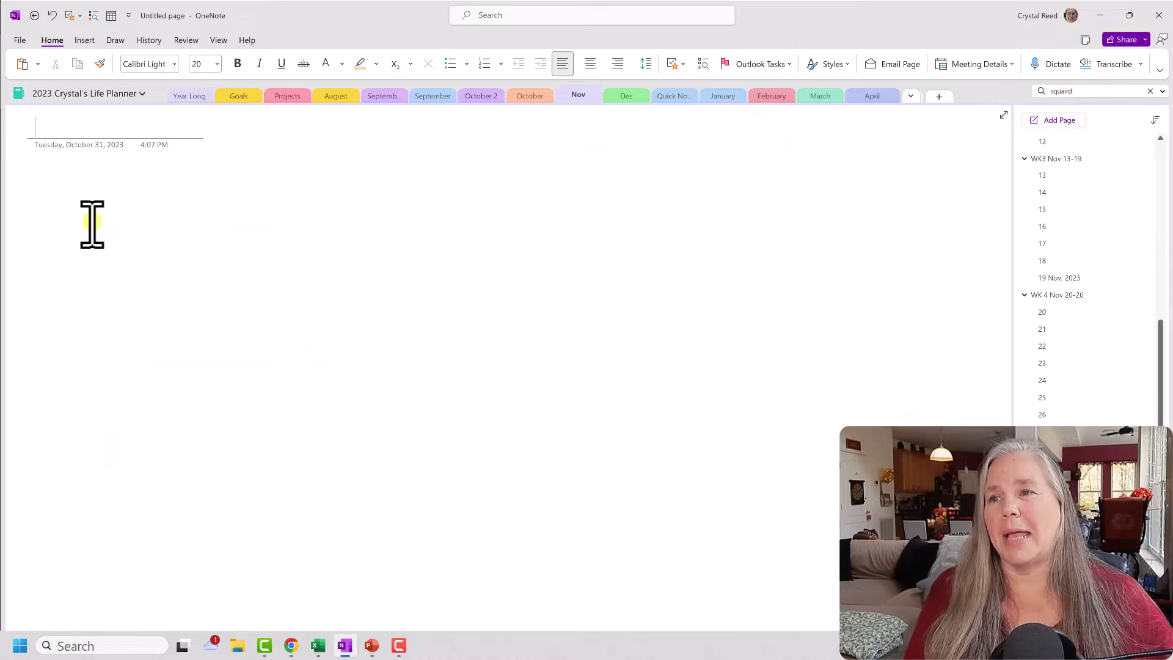
{"action": "left_click", "coordinate": [58, 207]}
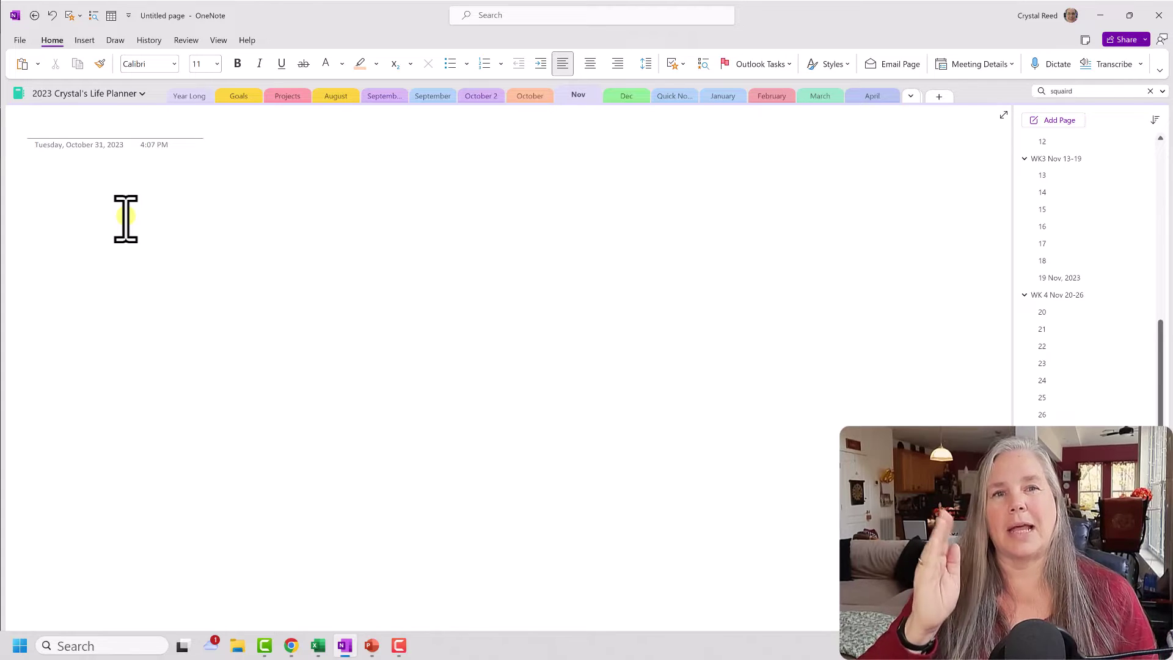
{"action": "type", "text": "Zo"}
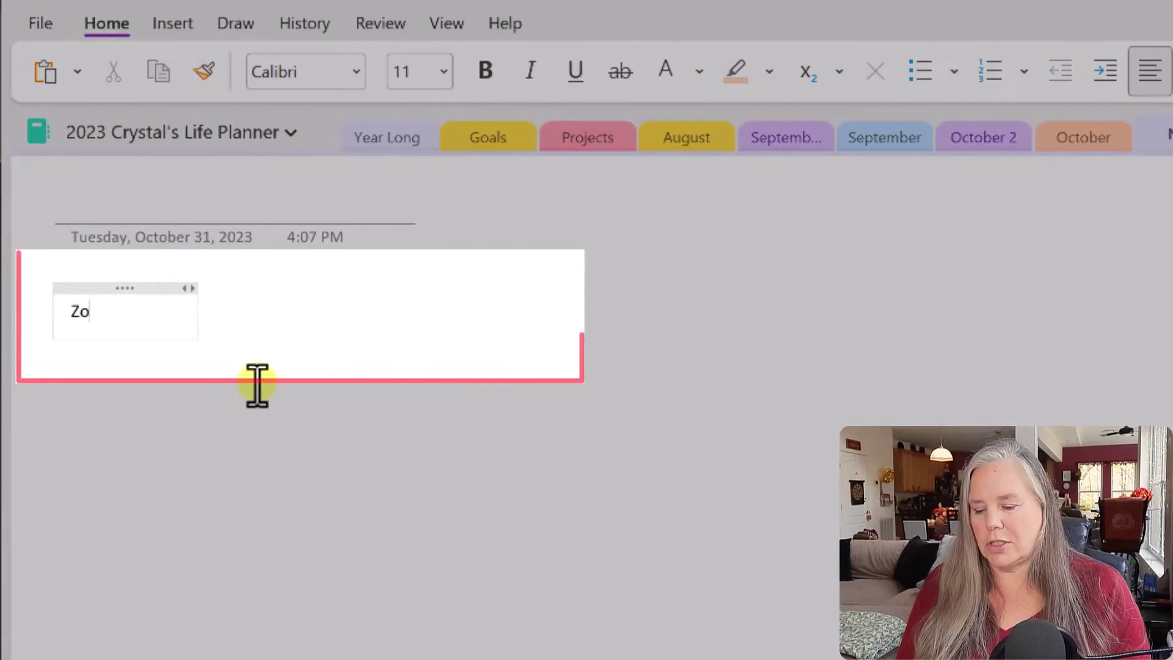
{"action": "type", "text": "ne 5"}
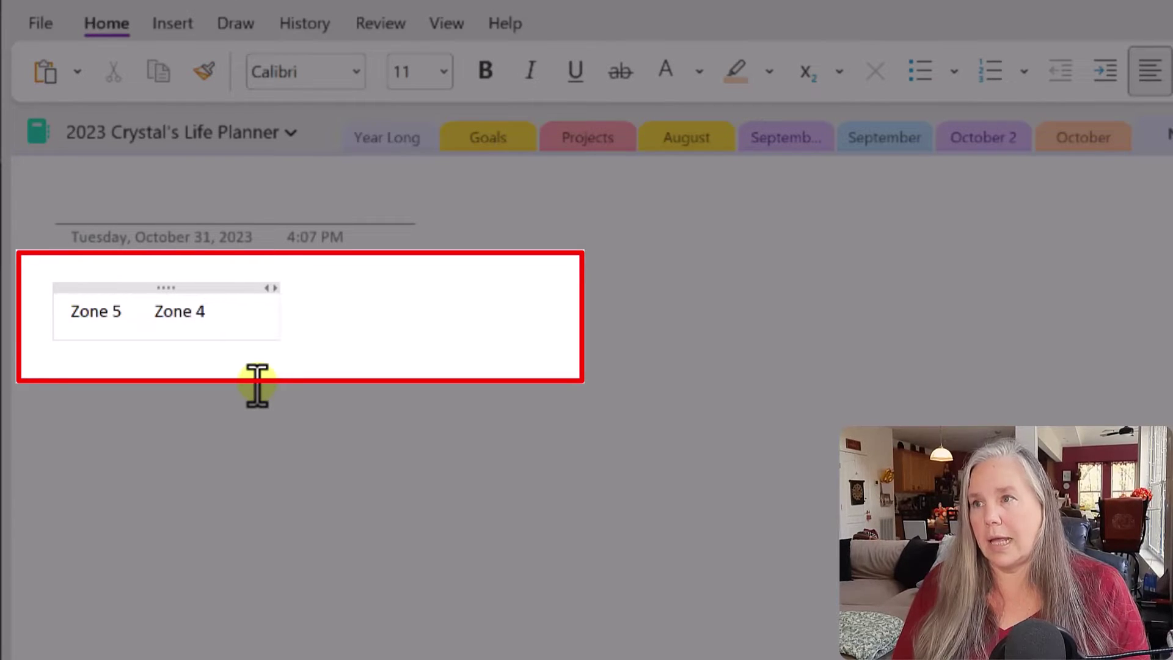
{"action": "type", "text": "Zone"}
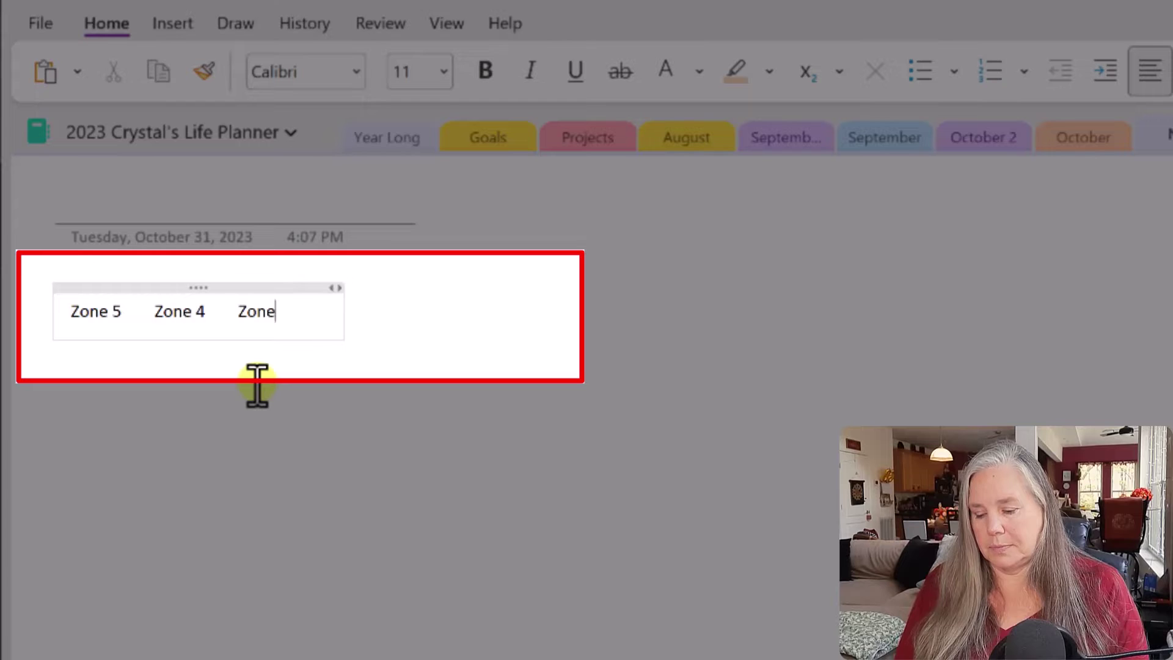
{"action": "type", "text": "Zone 2"}
{"action": "key", "text": "Tab"}
{"action": "type", "text": "Zone 1"}
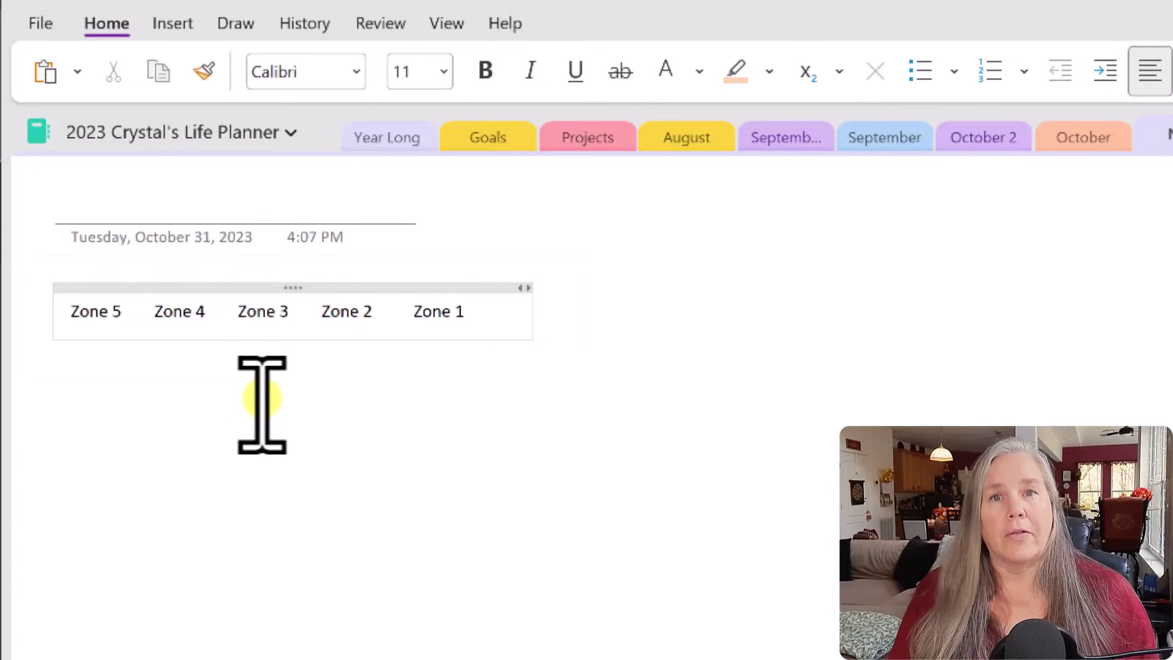
{"action": "left_click_drag", "start_coordinate": [482, 309], "coordinate": [58, 305]}
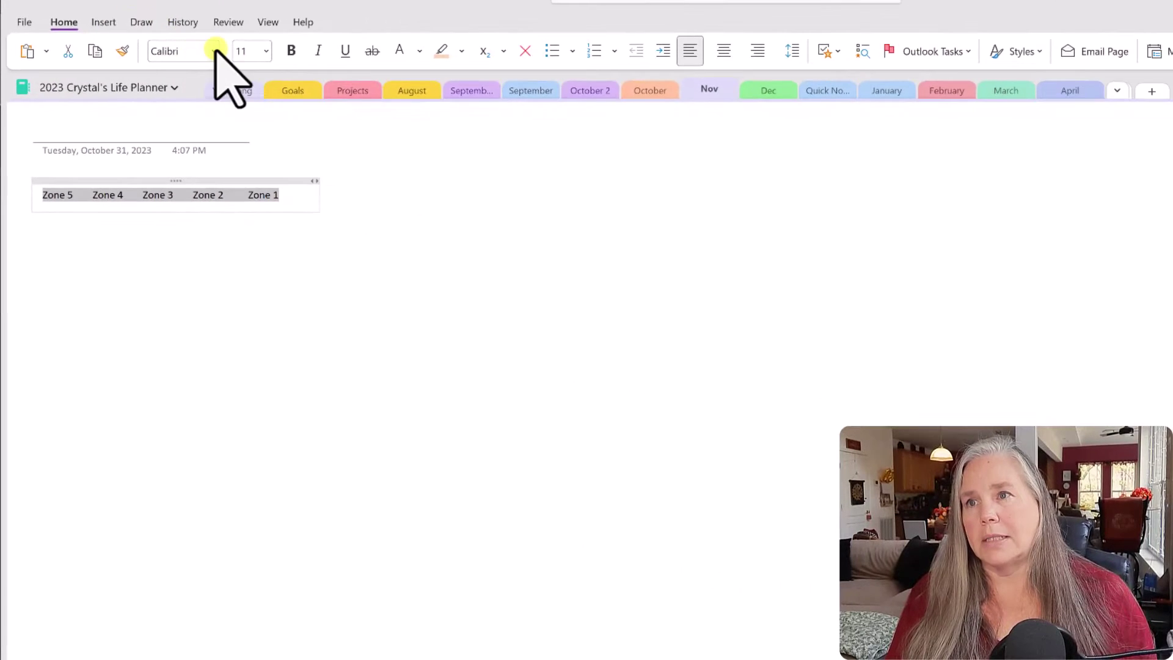
Set the Zone labels in green Cooper Black
{"action": "left_click", "coordinate": [213, 50]}
{"action": "scroll", "coordinate": [267, 419], "scroll_direction": "down", "scroll_amount": 2}
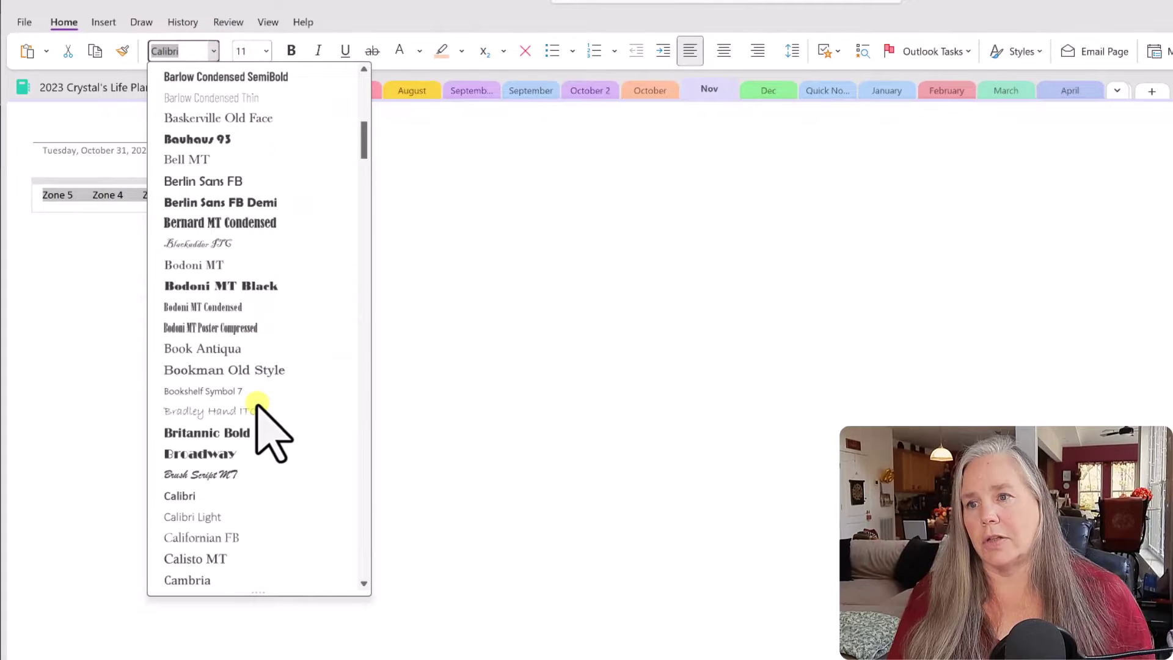
{"action": "scroll", "coordinate": [258, 405], "scroll_direction": "down", "scroll_amount": 8}
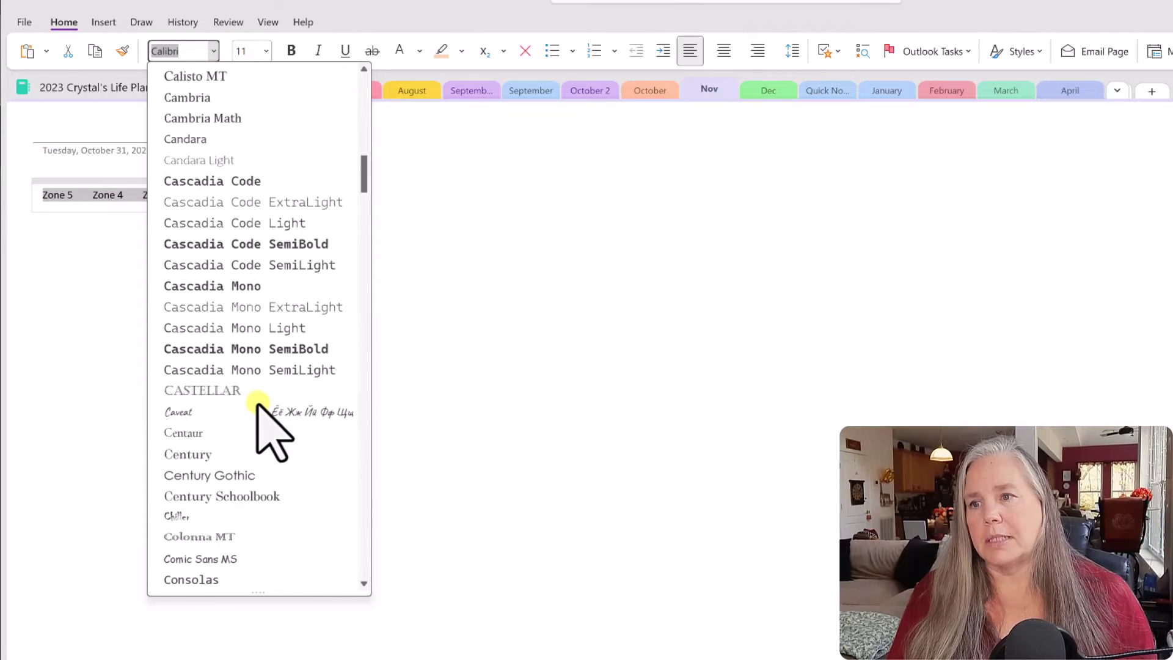
{"action": "scroll", "coordinate": [257, 404], "scroll_direction": "down", "scroll_amount": 1}
{"action": "left_click", "coordinate": [257, 432]}
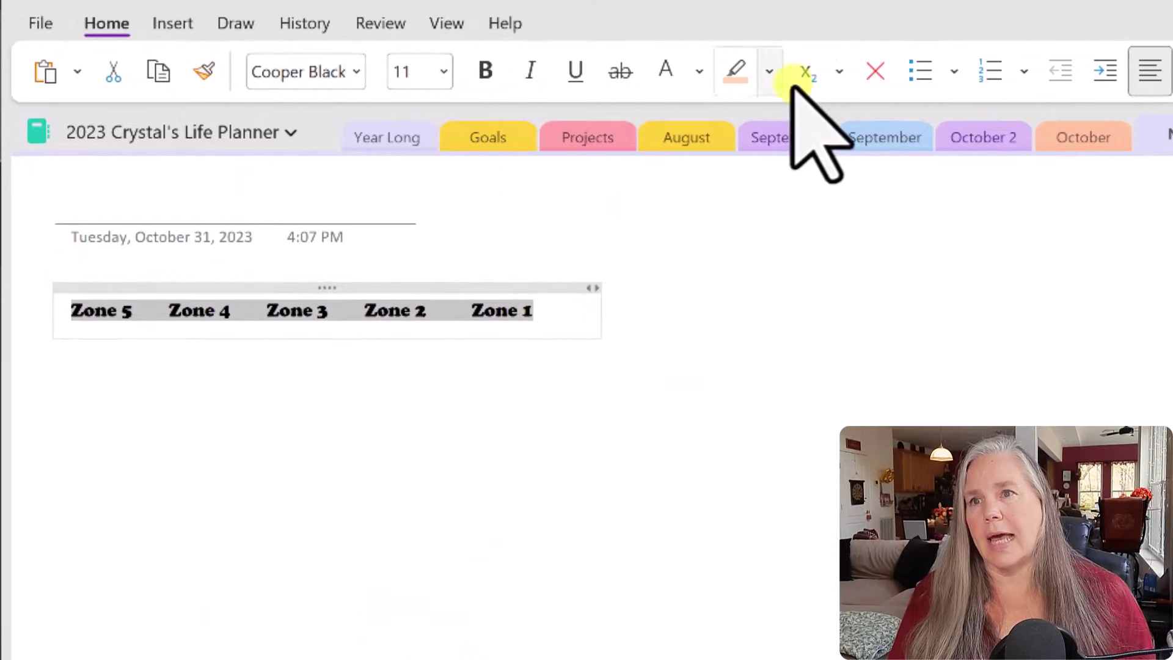
{"action": "left_click", "coordinate": [700, 72]}
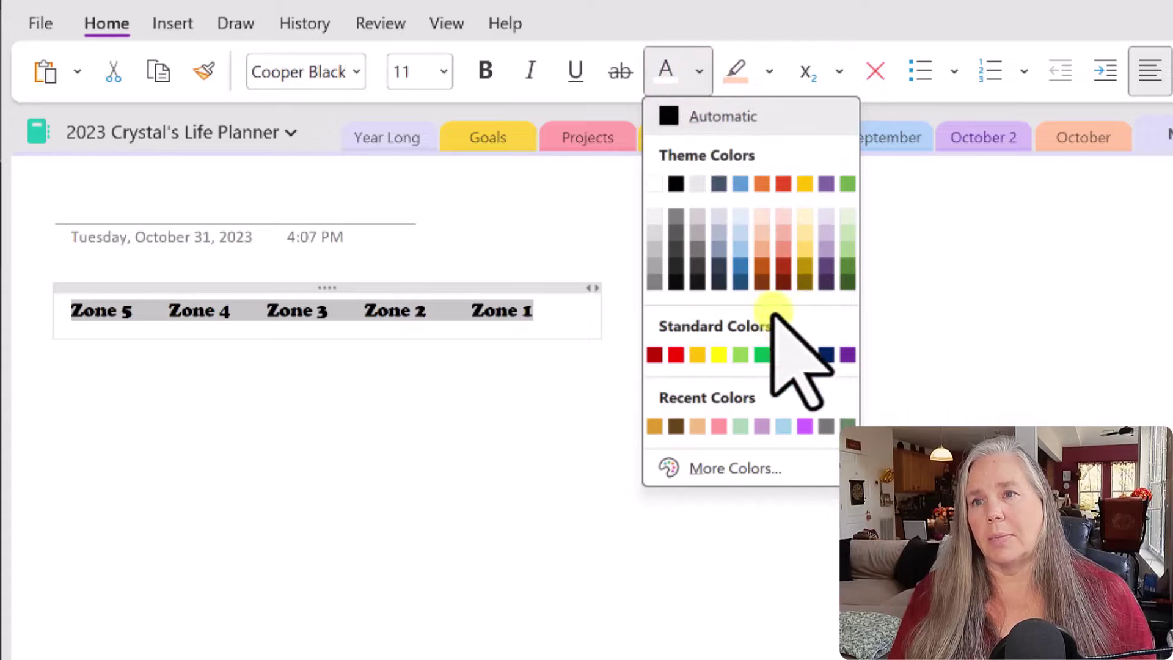
{"action": "left_click", "coordinate": [843, 267]}
{"action": "left_click", "coordinate": [741, 474]}
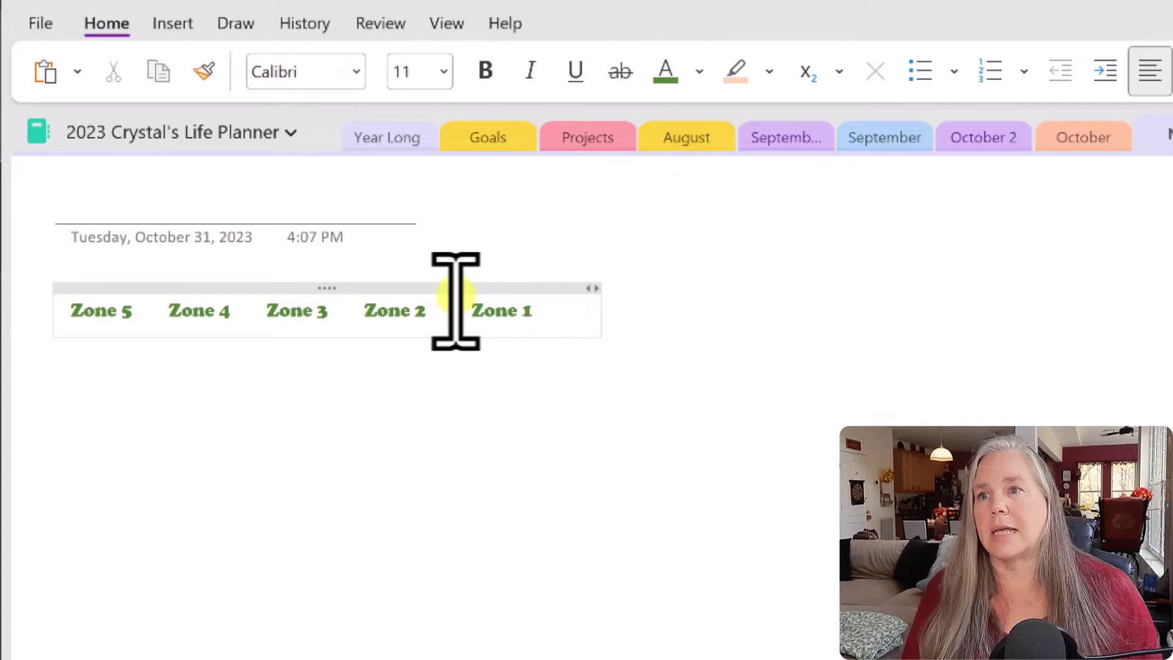
Enlarge the Zone labels to size 20 and remove the empty row beneath them
{"action": "left_click_drag", "start_coordinate": [550, 315], "coordinate": [69, 310]}
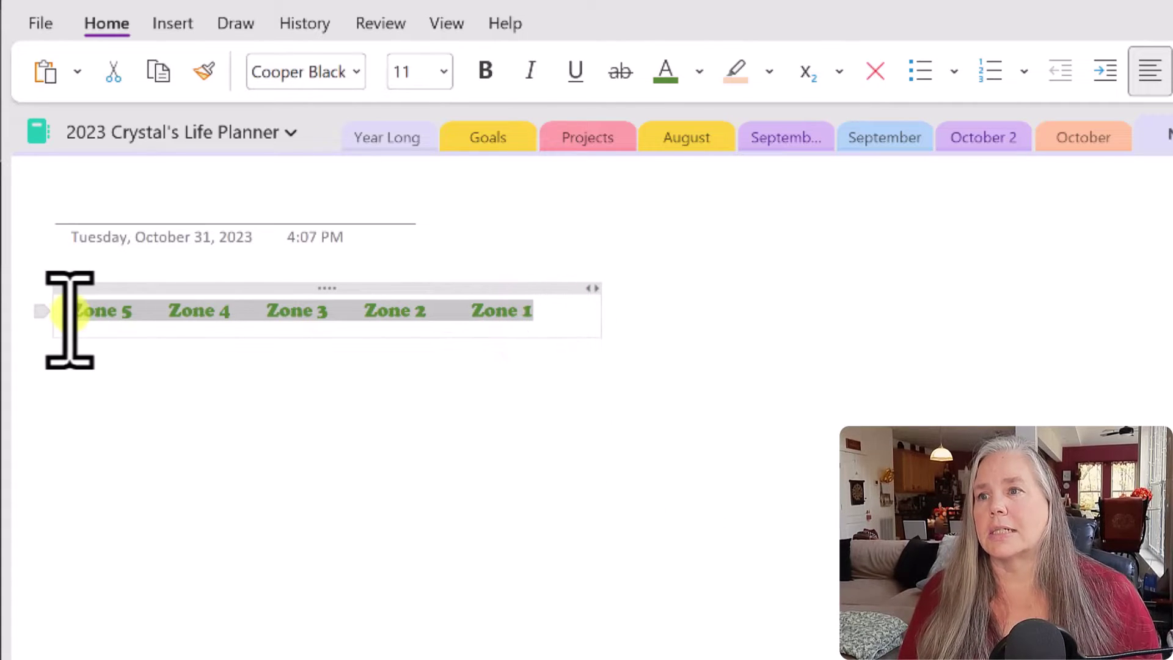
{"action": "left_click", "coordinate": [444, 71]}
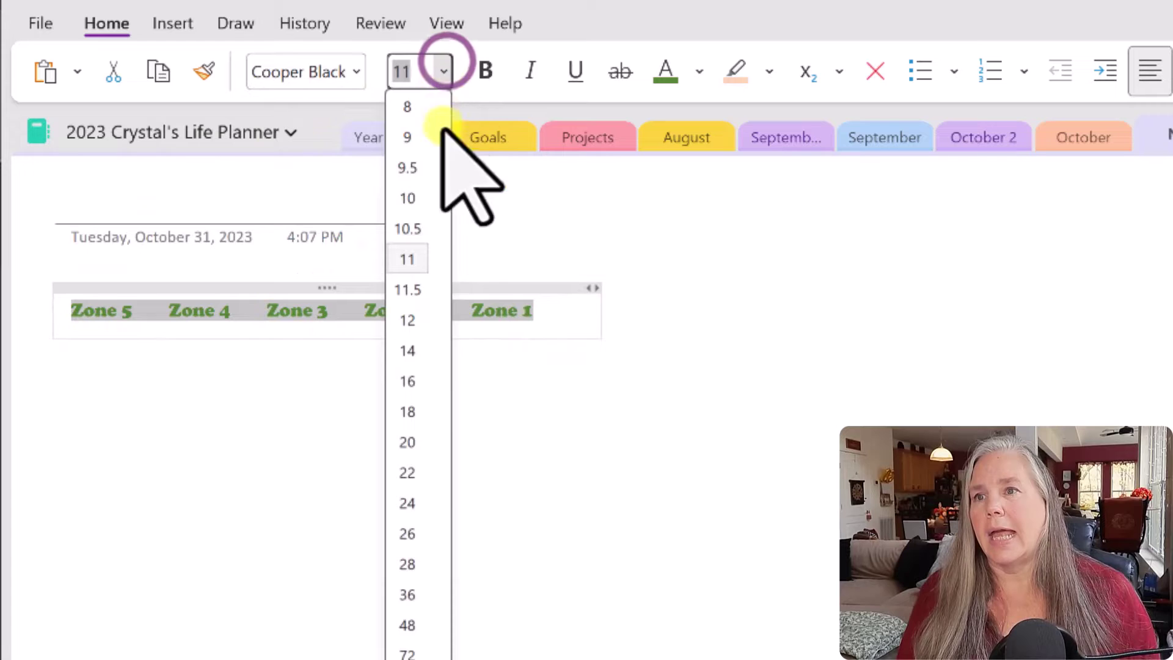
{"action": "left_click", "coordinate": [421, 441]}
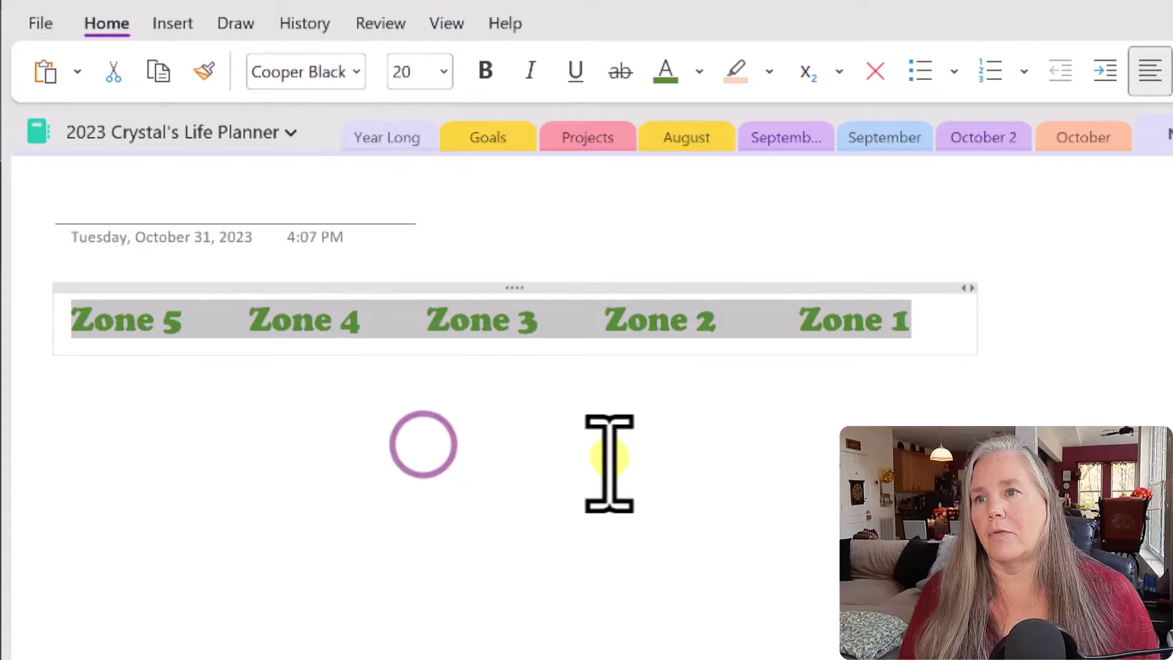
{"action": "left_click", "coordinate": [743, 515]}
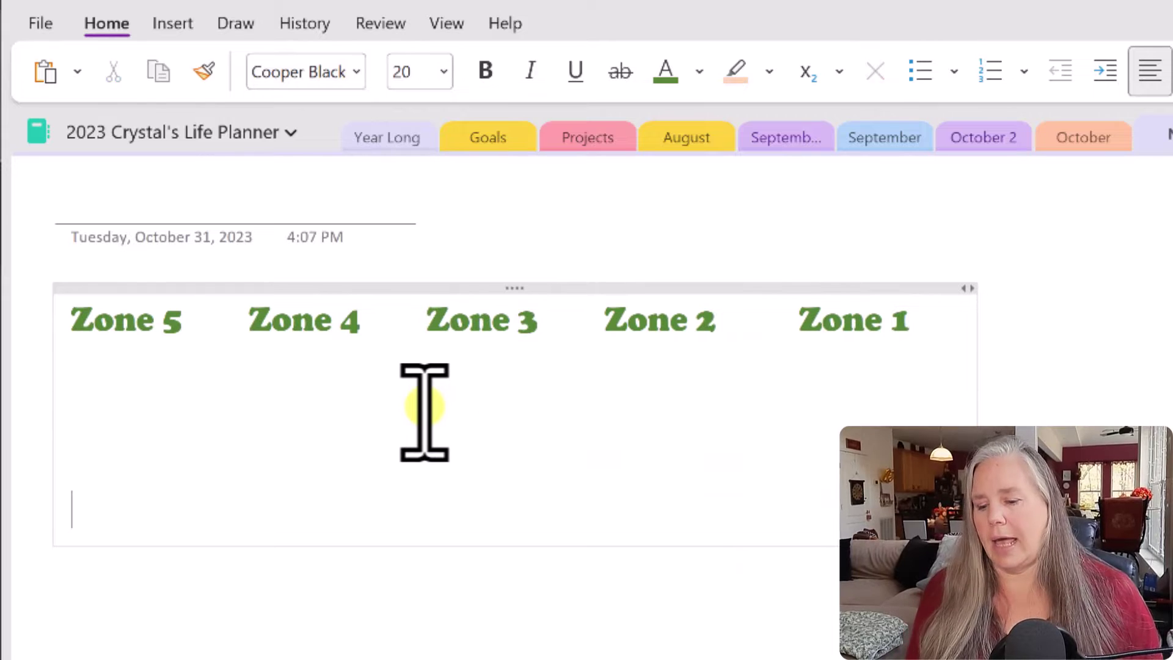
{"action": "key", "text": "BackSpace"}
{"action": "left_click_drag", "start_coordinate": [934, 328], "coordinate": [338, 349]}
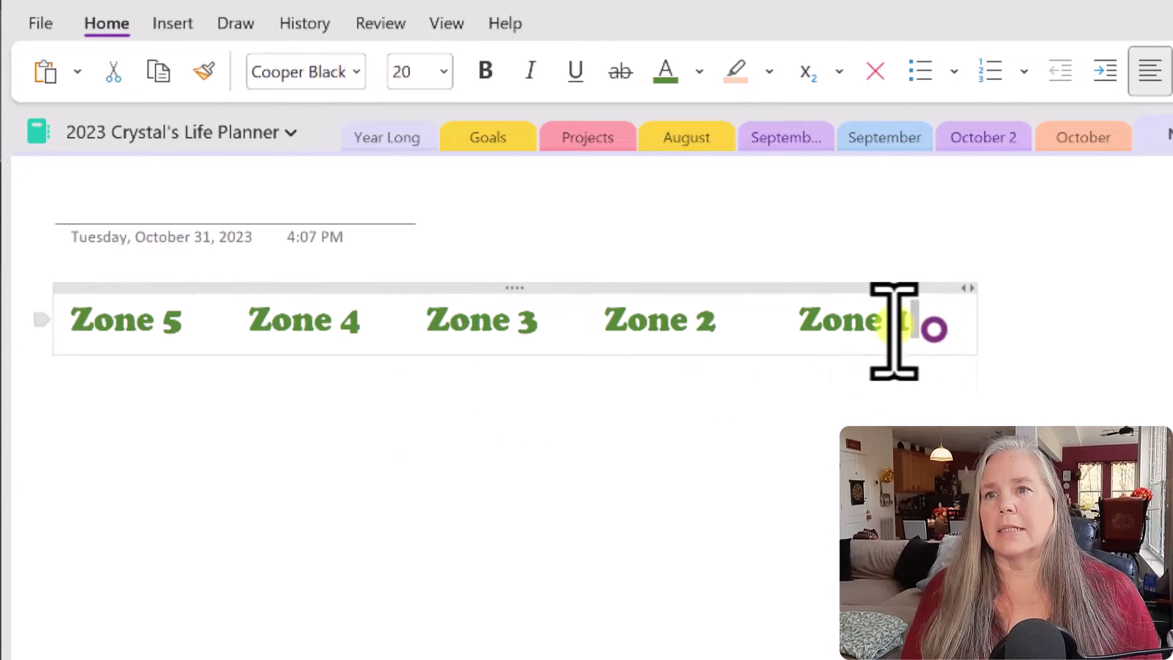
{"action": "left_click_drag", "start_coordinate": [290, 309], "coordinate": [53, 281]}
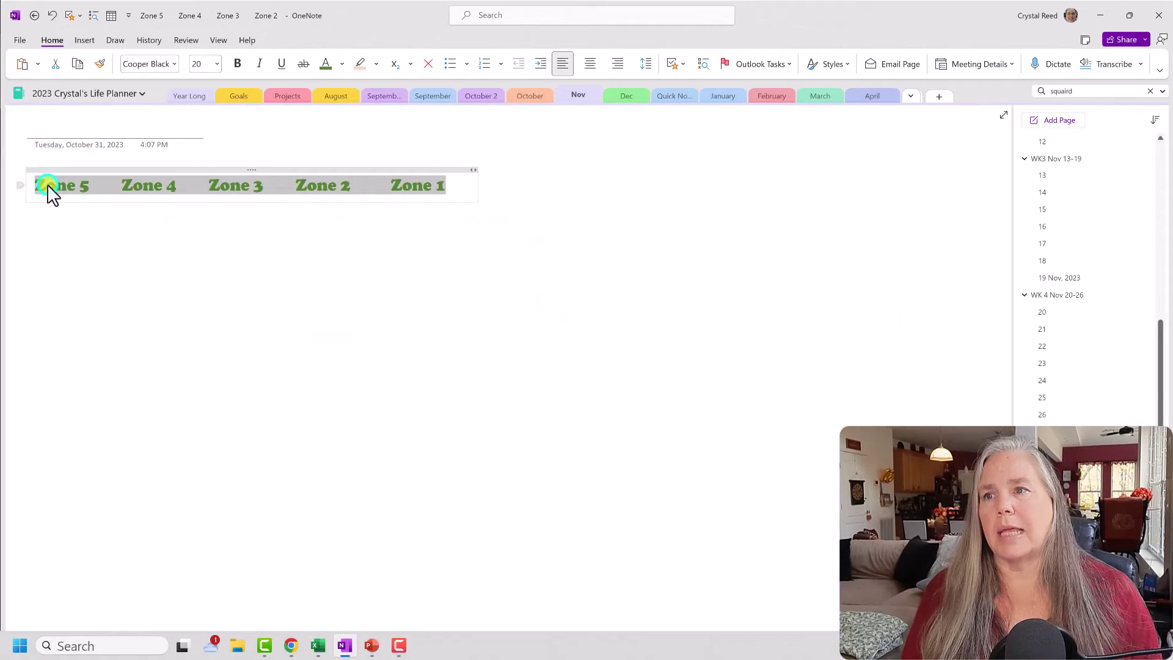
Copy the Zone label row and paste it as a picture beside the table
{"action": "right_click", "coordinate": [84, 284]}
{"action": "left_click", "coordinate": [74, 213]}
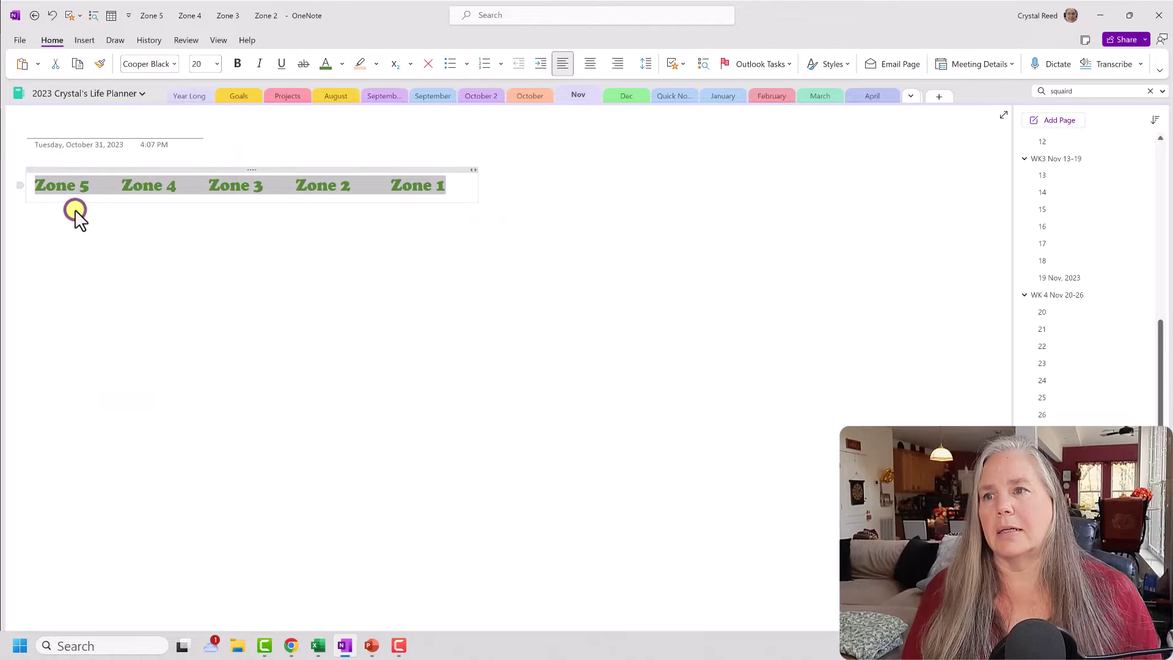
{"action": "left_click", "coordinate": [63, 250]}
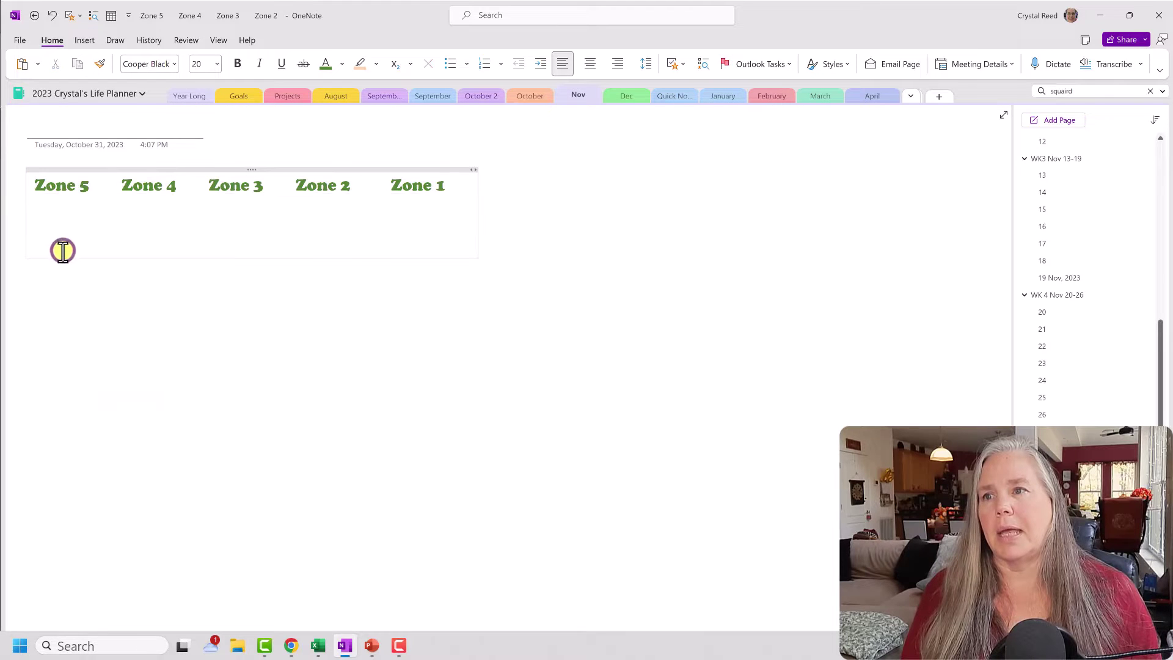
{"action": "left_click", "coordinate": [511, 176]}
{"action": "right_click", "coordinate": [515, 177]}
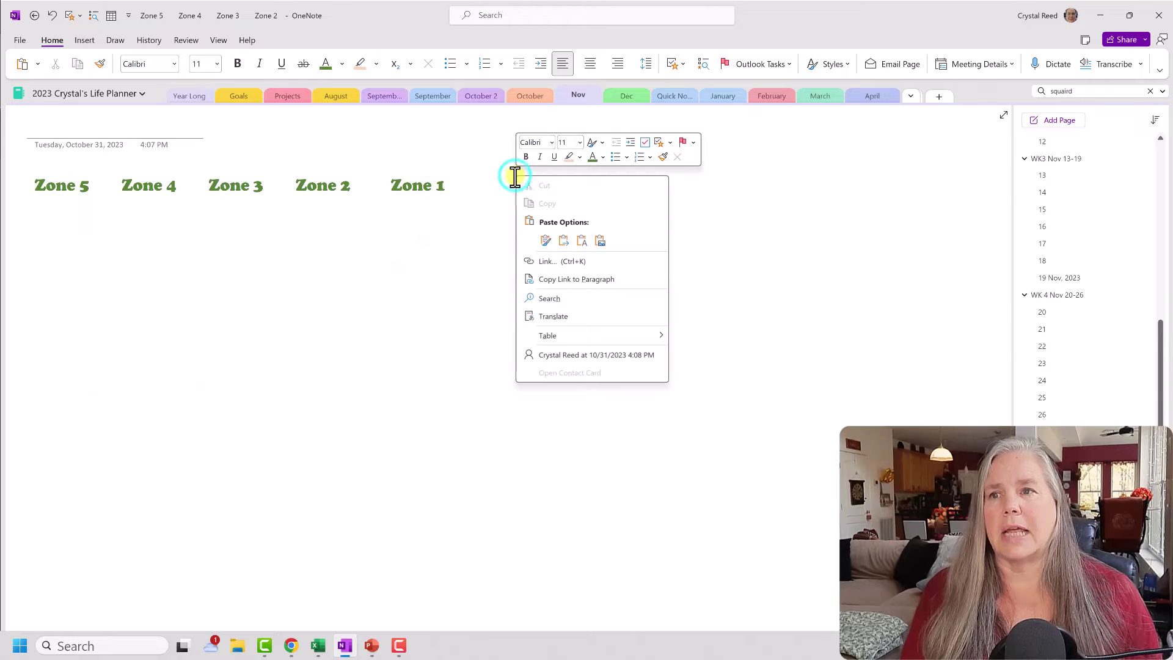
{"action": "left_click", "coordinate": [600, 240]}
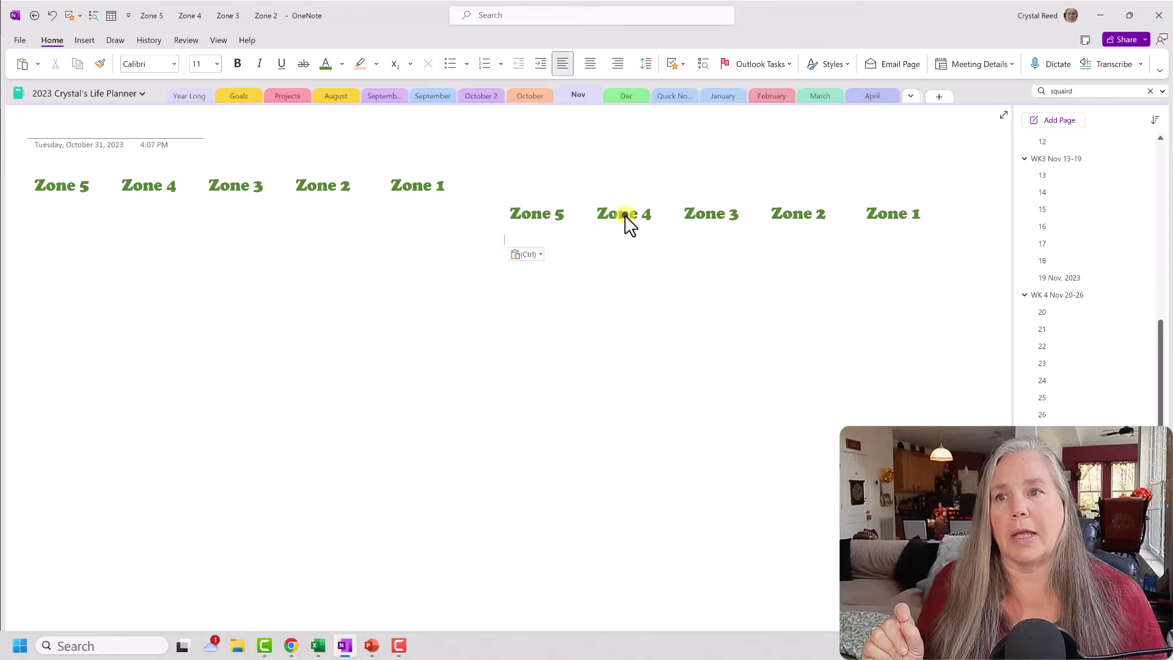
{"action": "left_click", "coordinate": [626, 214]}
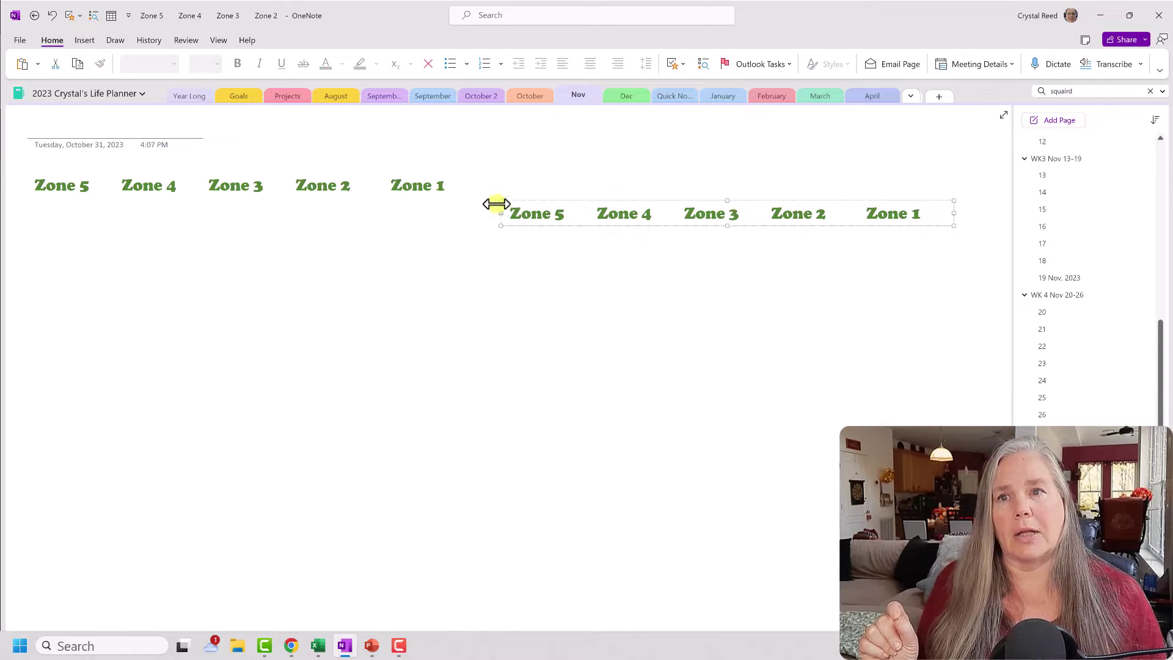
Rotate the Zone picture left 90° and move it to the page's left edge
{"action": "right_click", "coordinate": [724, 213]}
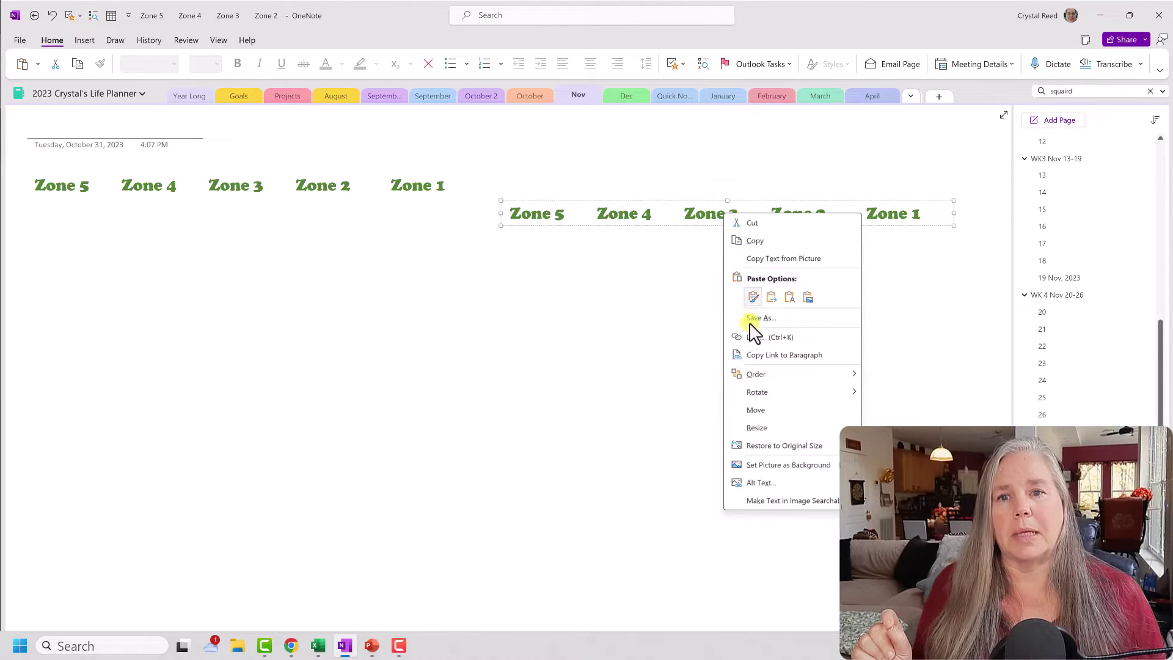
{"action": "mouse_move", "coordinate": [786, 396]}
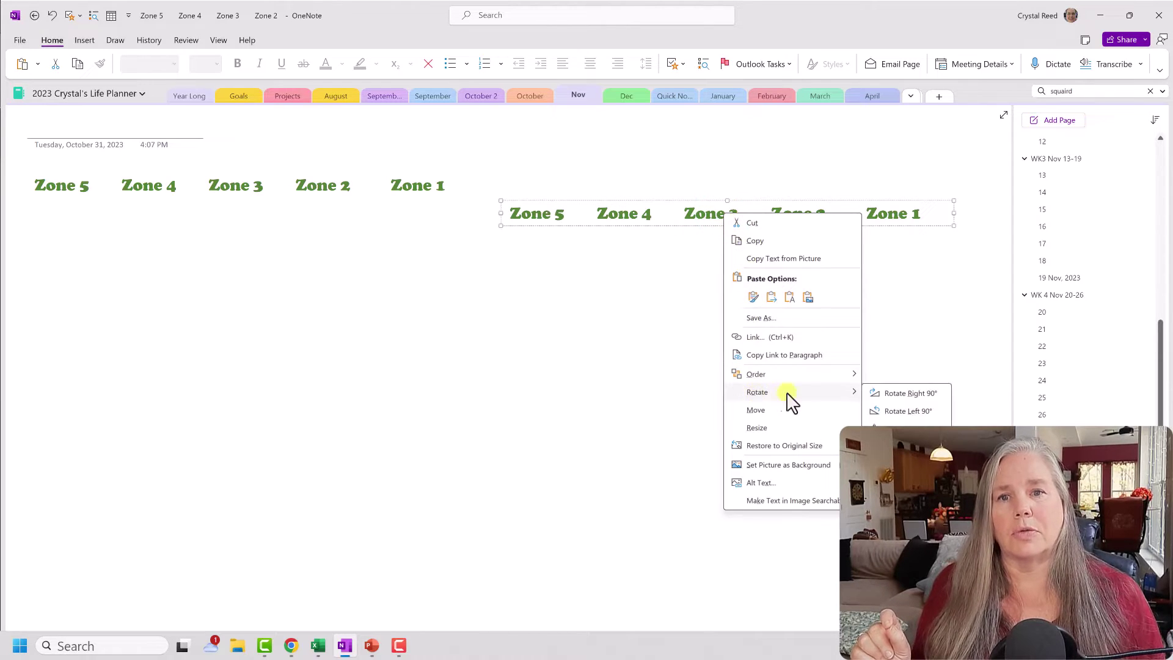
{"action": "left_click", "coordinate": [884, 412]}
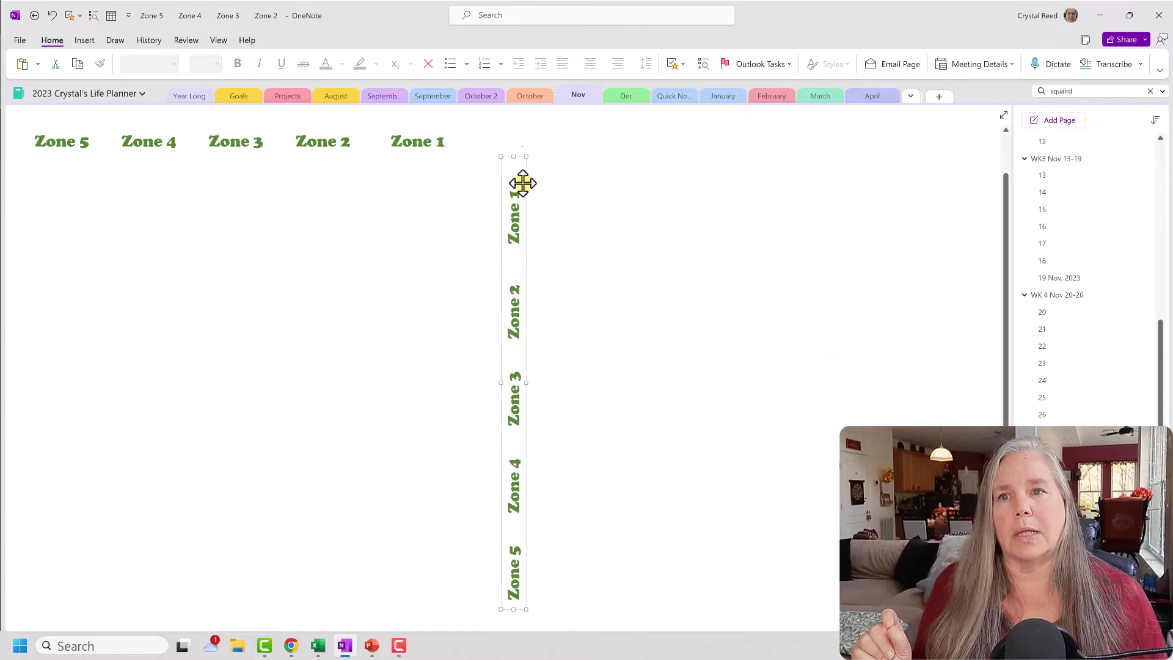
{"action": "left_click_drag", "start_coordinate": [516, 325], "coordinate": [77, 326]}
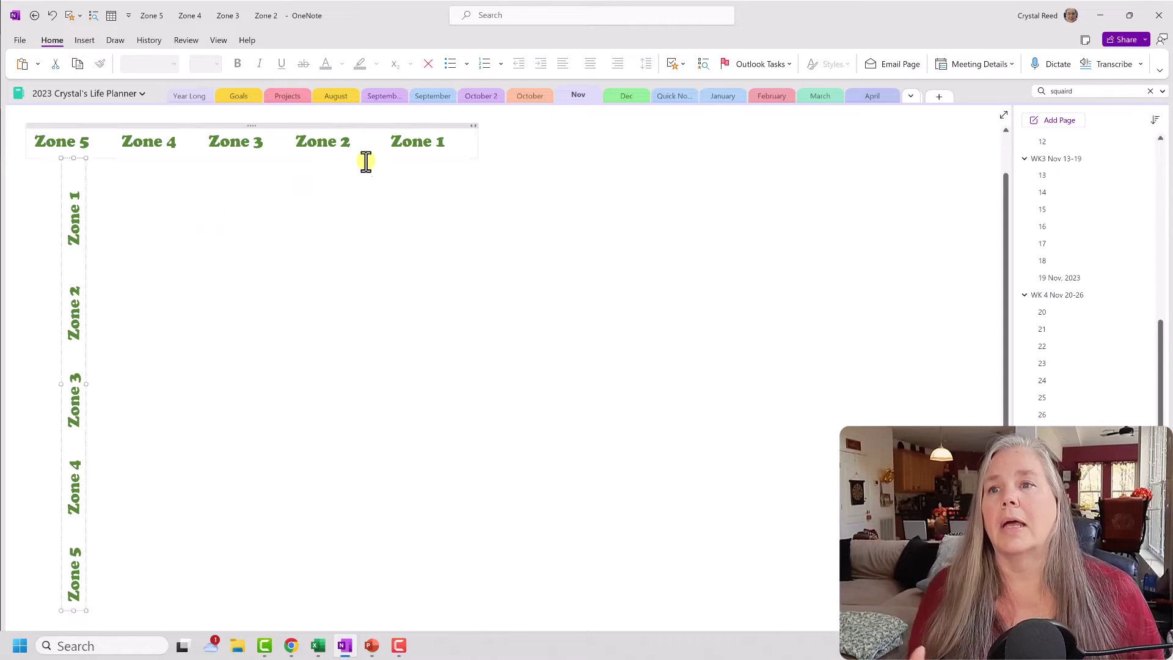
Paste a second copy of the Zone row to the right, widened onto one line
{"action": "left_click", "coordinate": [370, 125]}
{"action": "right_click", "coordinate": [371, 125]}
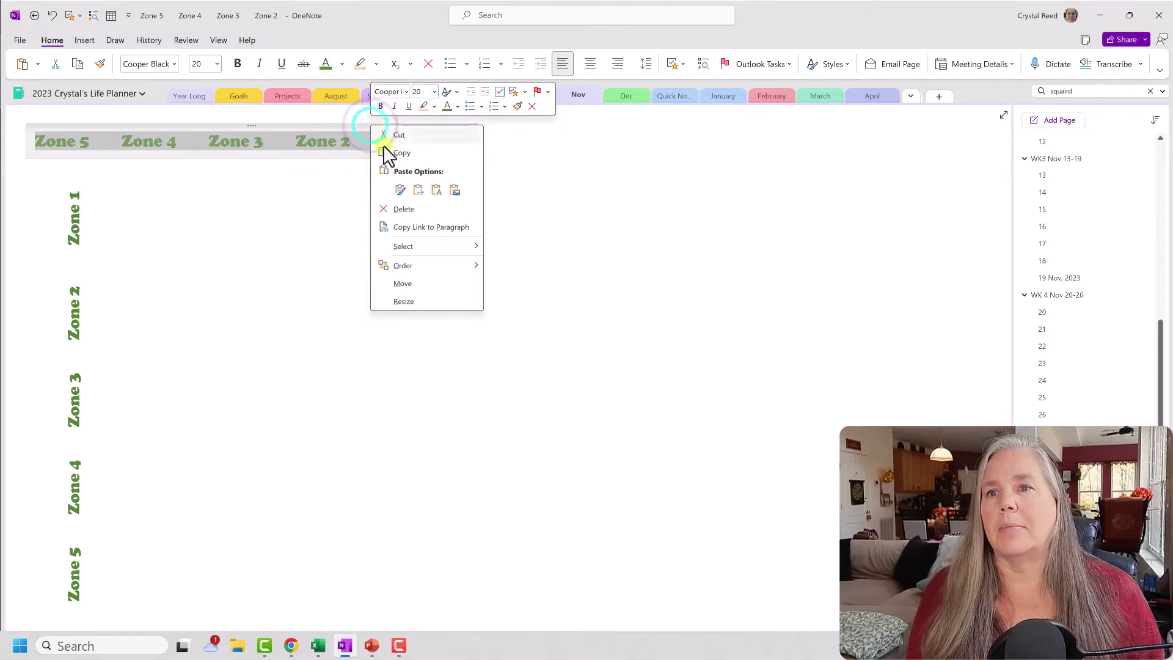
{"action": "left_click", "coordinate": [401, 153]}
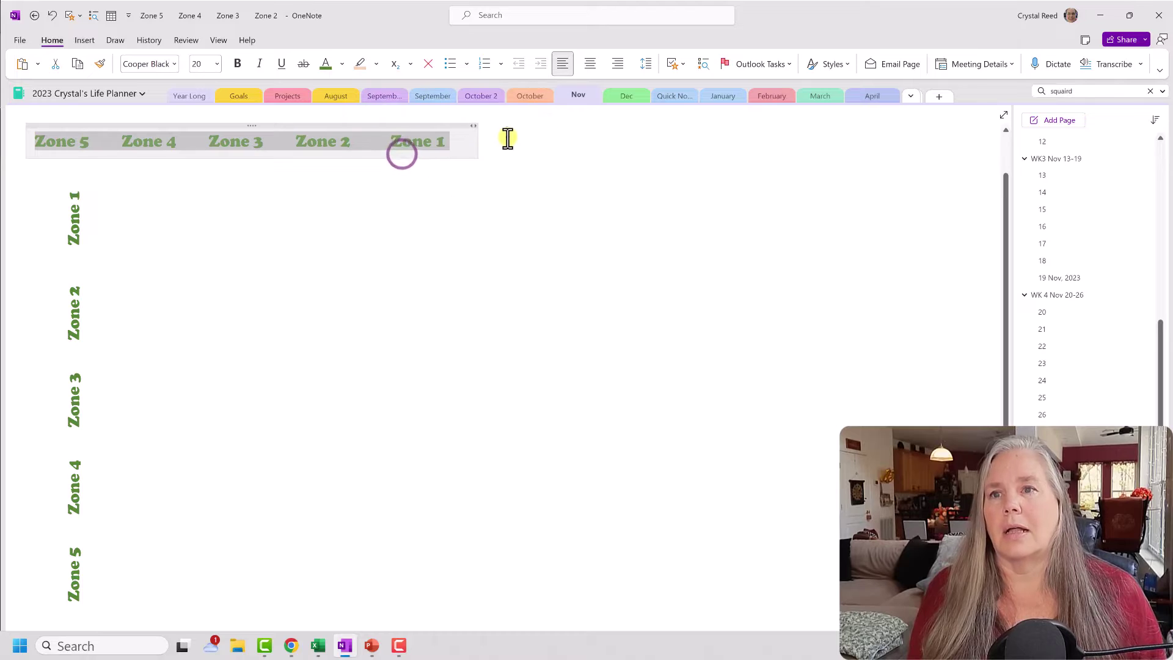
{"action": "left_click", "coordinate": [510, 136]}
{"action": "right_click", "coordinate": [515, 134]}
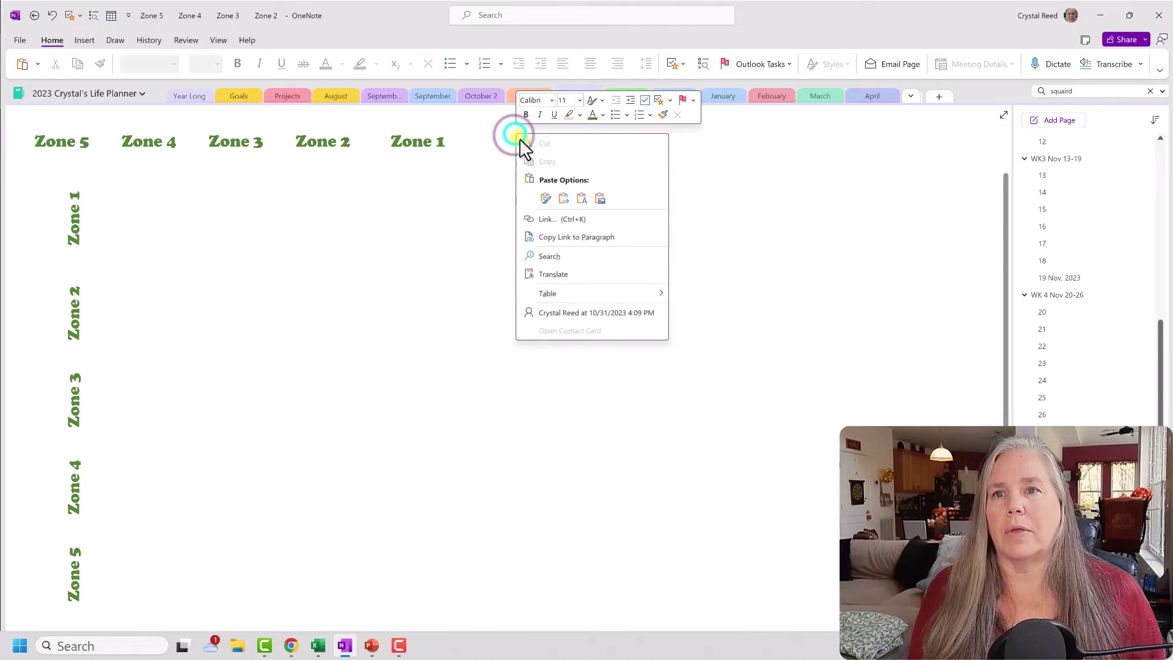
{"action": "left_click", "coordinate": [544, 198]}
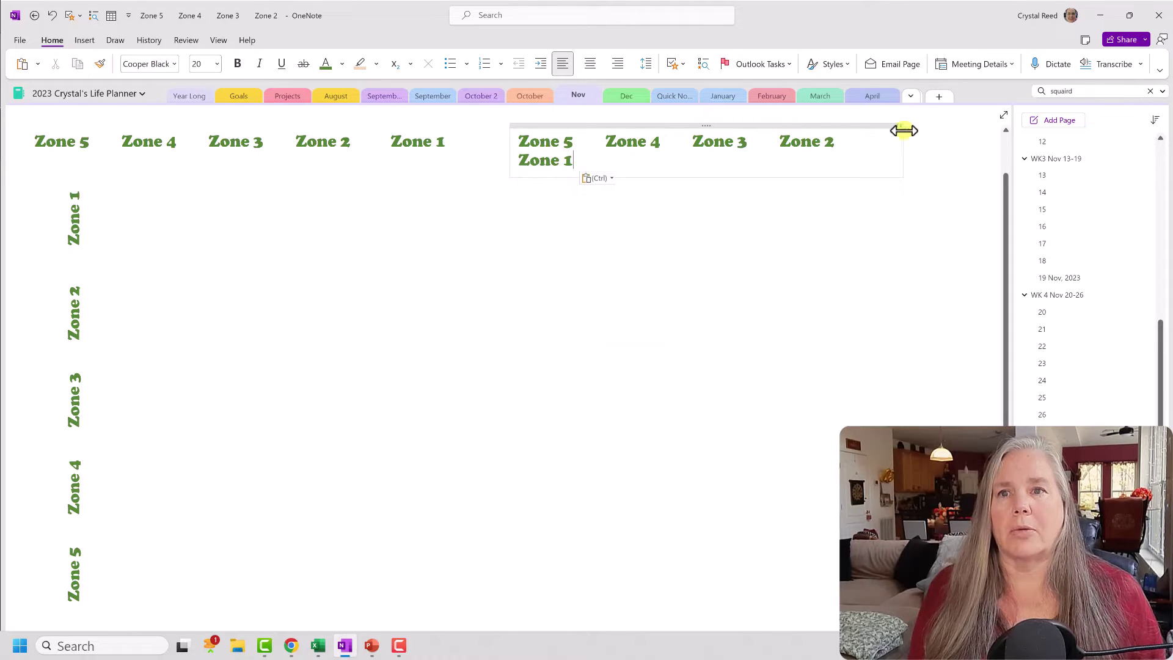
{"action": "left_click_drag", "start_coordinate": [896, 125], "coordinate": [922, 160]}
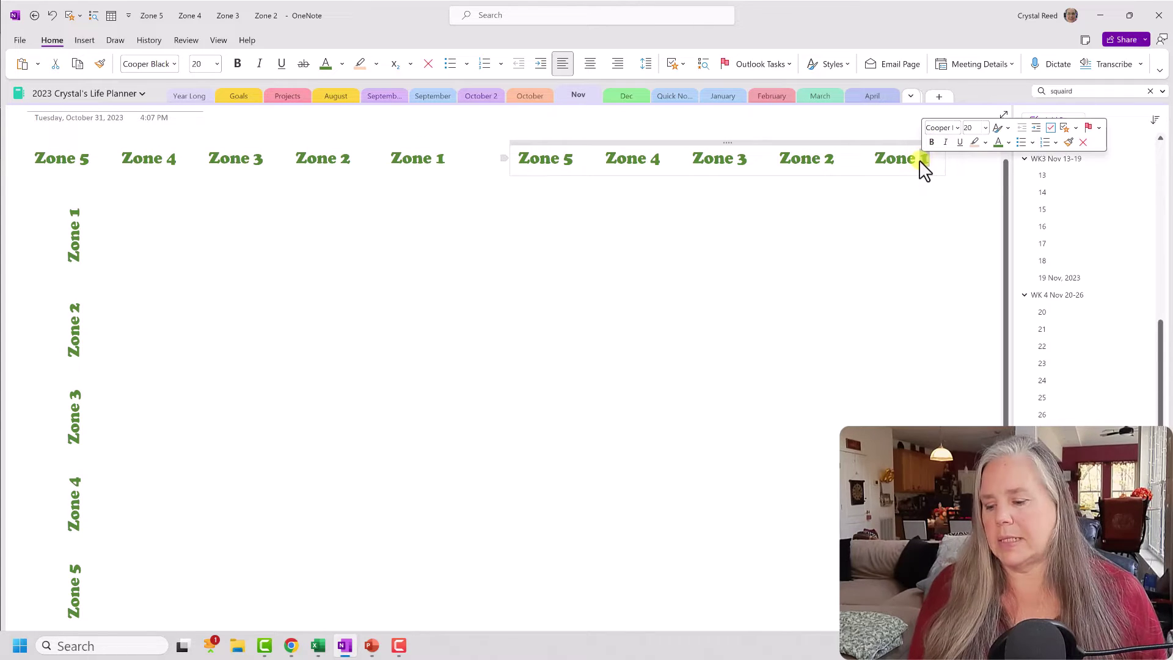
Change the copied row's numbers so it reads Zone 1 through Zone 5
{"action": "type", "text": "5"}
{"action": "left_click_drag", "start_coordinate": [834, 157], "coordinate": [823, 159]}
{"action": "type", "text": "4"}
{"action": "left_click_drag", "start_coordinate": [666, 159], "coordinate": [651, 159]}
{"action": "type", "text": "2"}
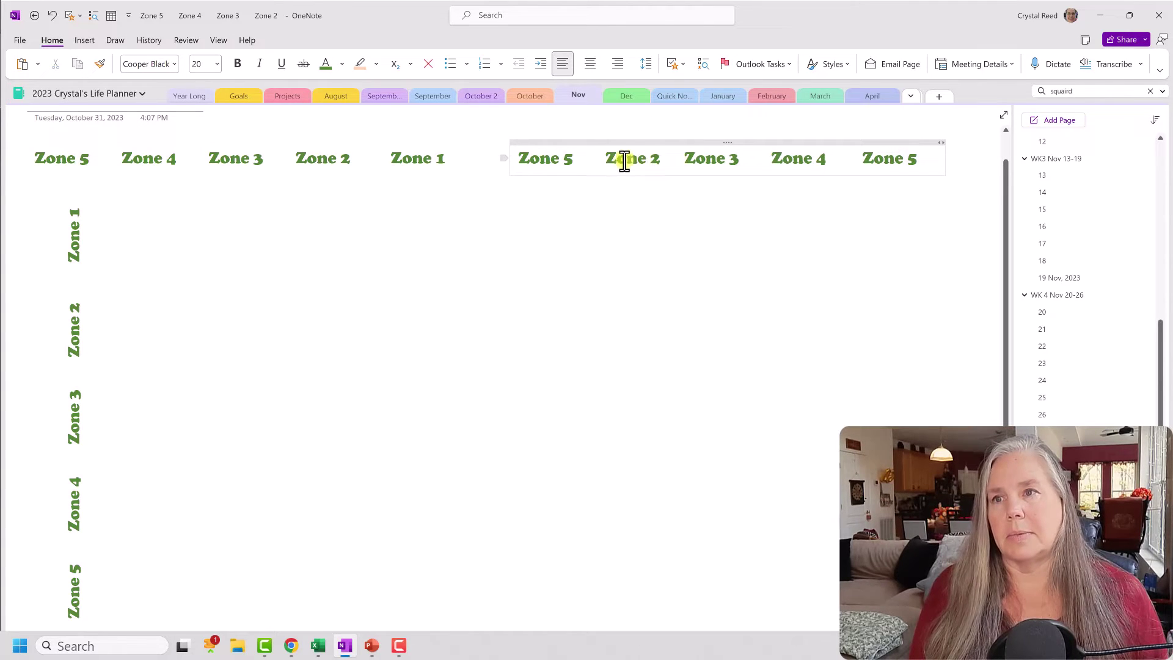
{"action": "left_click_drag", "start_coordinate": [579, 161], "coordinate": [567, 159]}
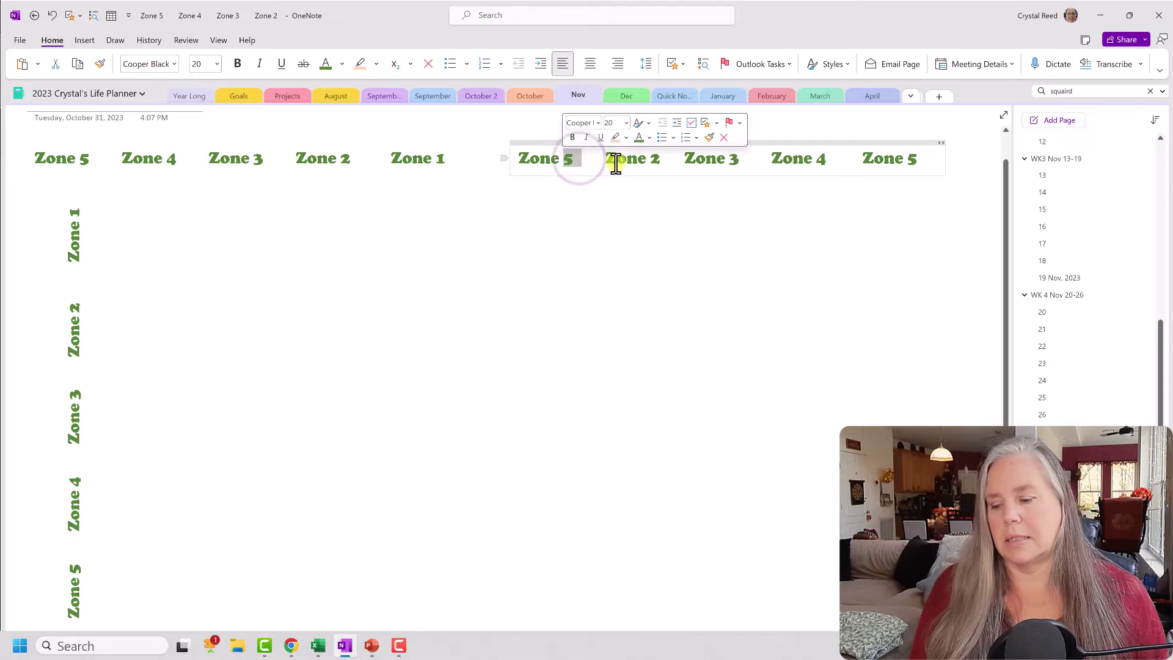
{"action": "type", "text": "1"}
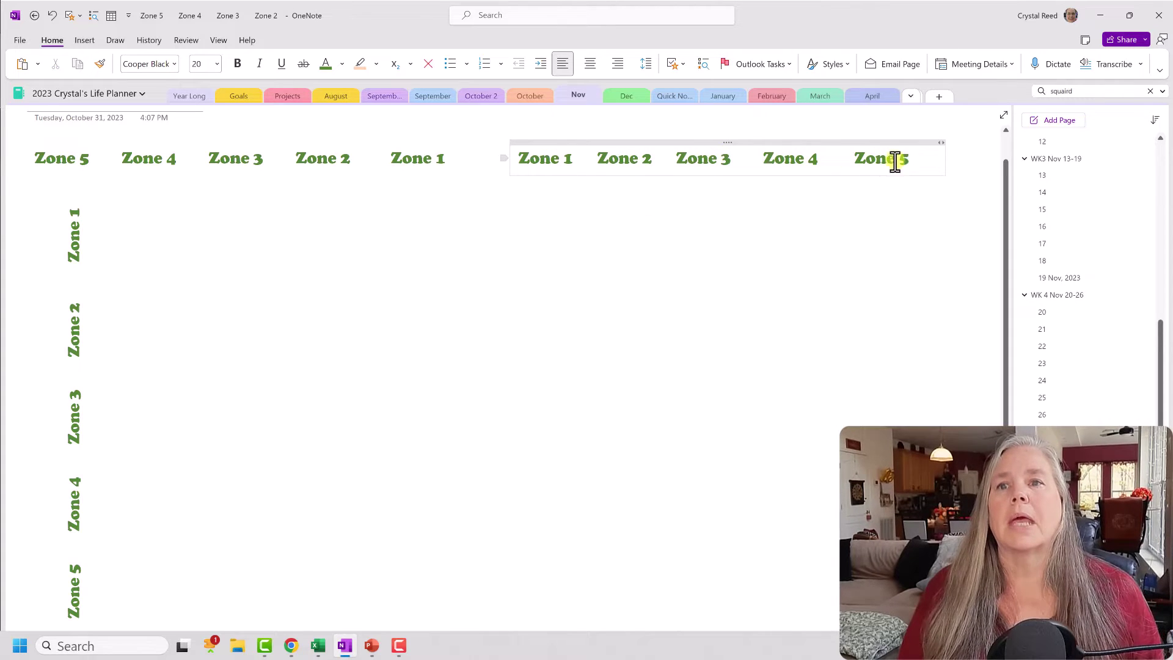
{"action": "left_click_drag", "start_coordinate": [916, 161], "coordinate": [512, 164]}
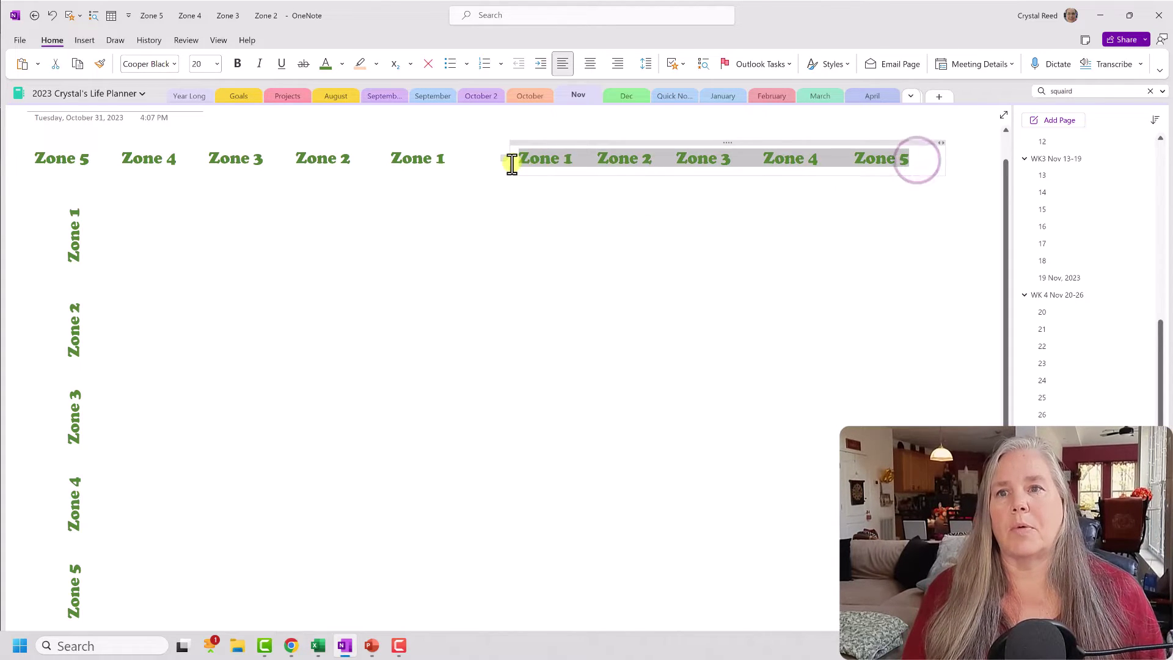
Paste the Zone 1–5 row as a picture and rotate it right 90° into a vertical strip
{"action": "right_click", "coordinate": [545, 158]}
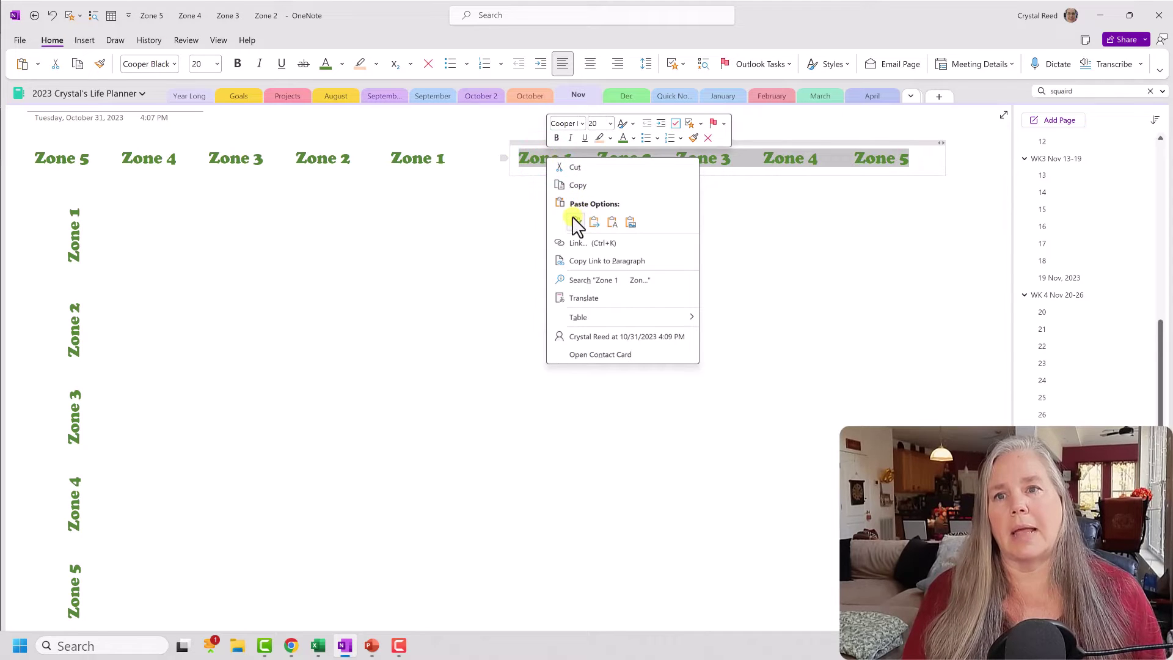
{"action": "left_click", "coordinate": [576, 189]}
{"action": "right_click", "coordinate": [574, 232]}
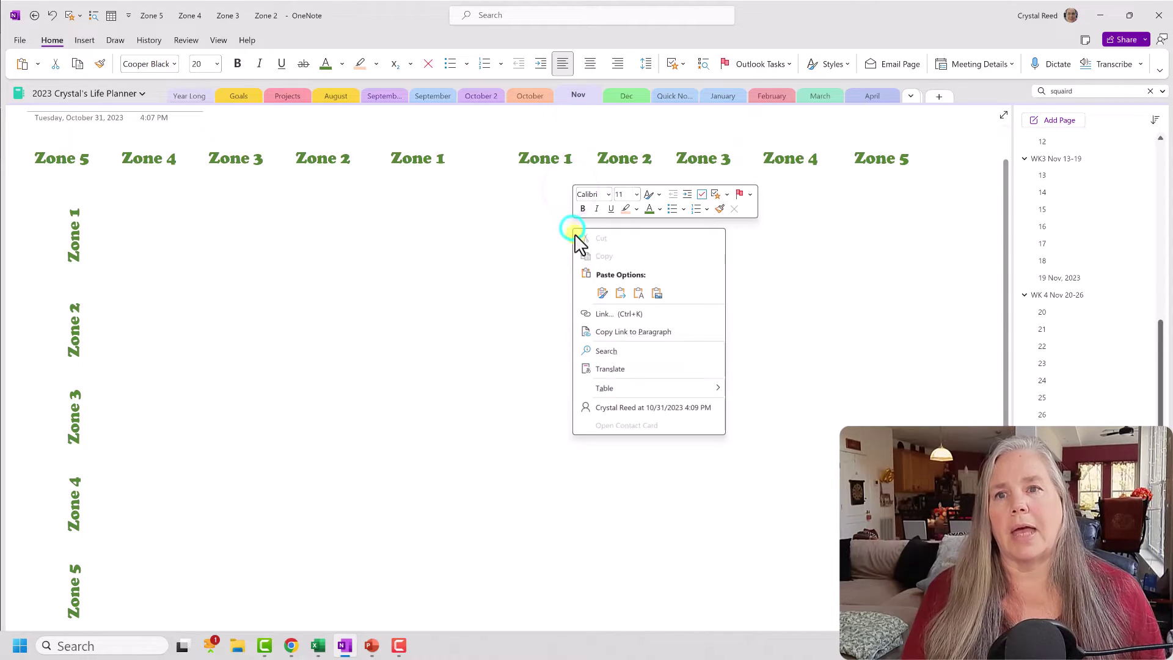
{"action": "left_click", "coordinate": [657, 294]}
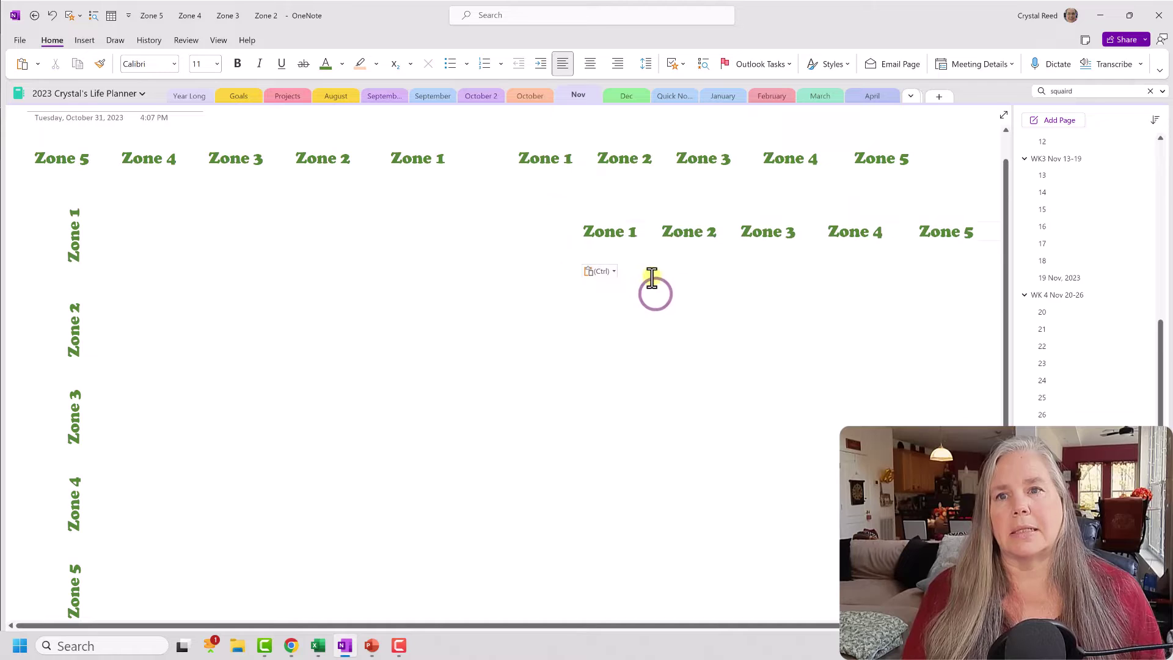
{"action": "left_click_drag", "start_coordinate": [690, 226], "coordinate": [610, 209]}
{"action": "right_click", "coordinate": [613, 215]}
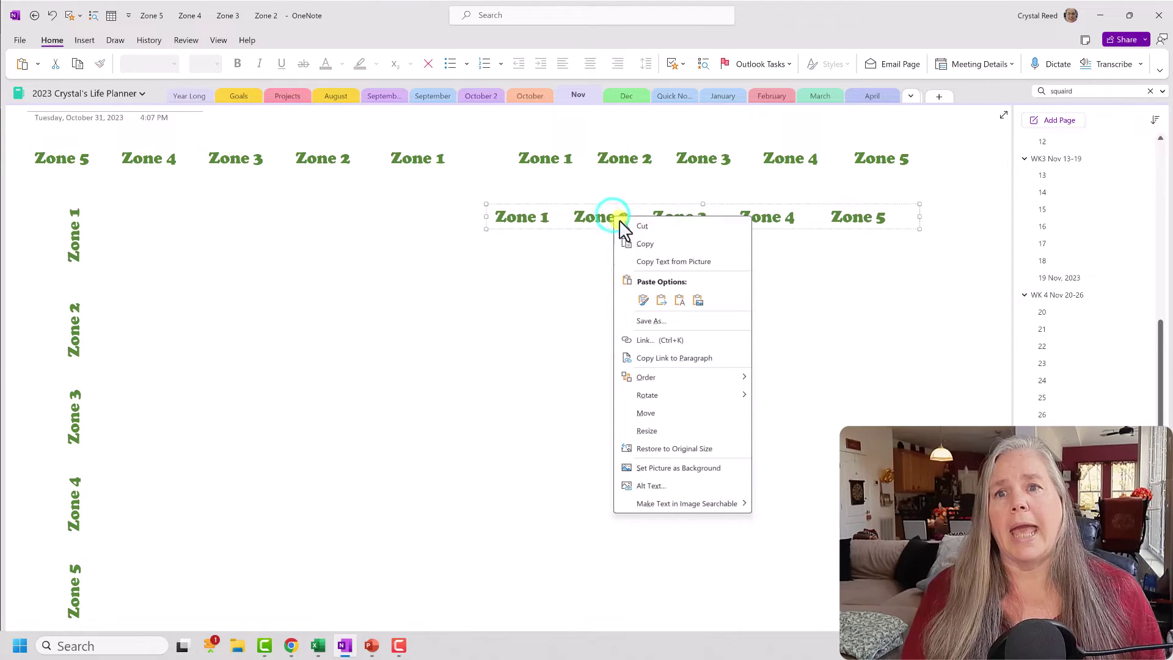
{"action": "mouse_move", "coordinate": [684, 395]}
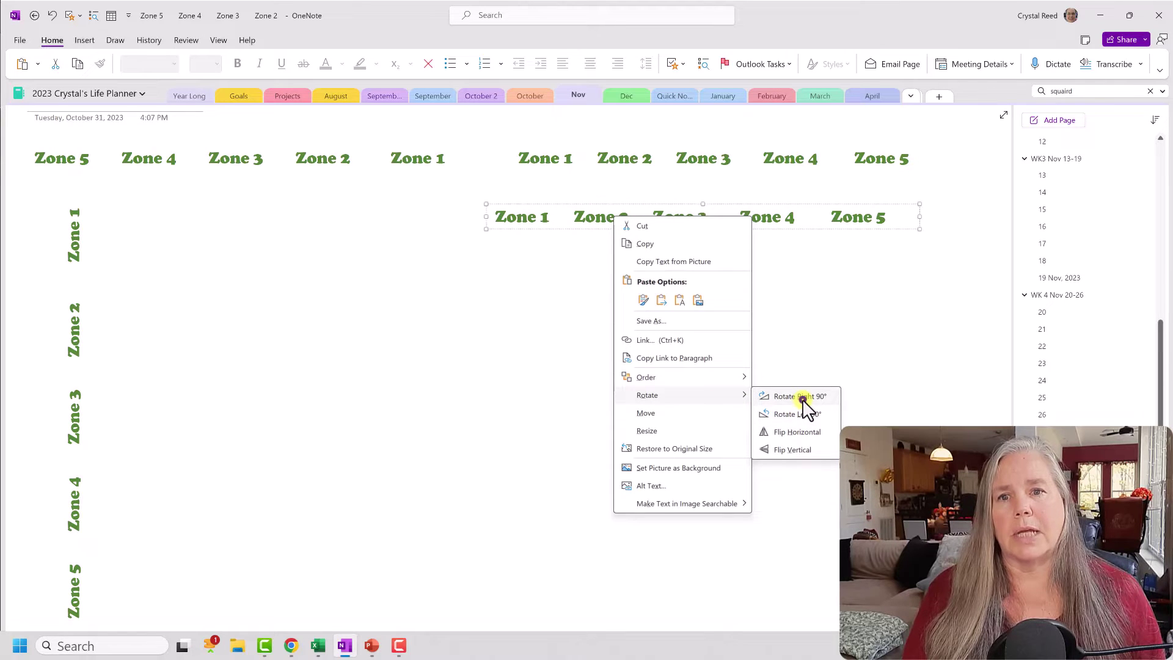
{"action": "left_click", "coordinate": [799, 398]}
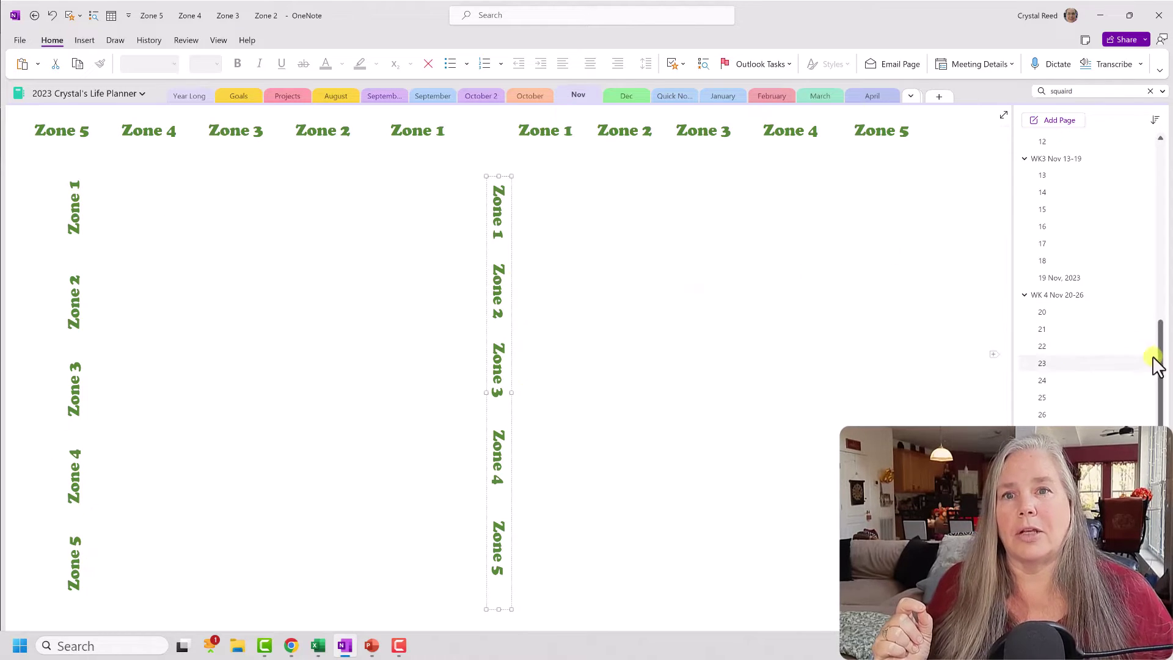
{"action": "left_click_drag", "start_coordinate": [1160, 362], "coordinate": [1143, 116]}
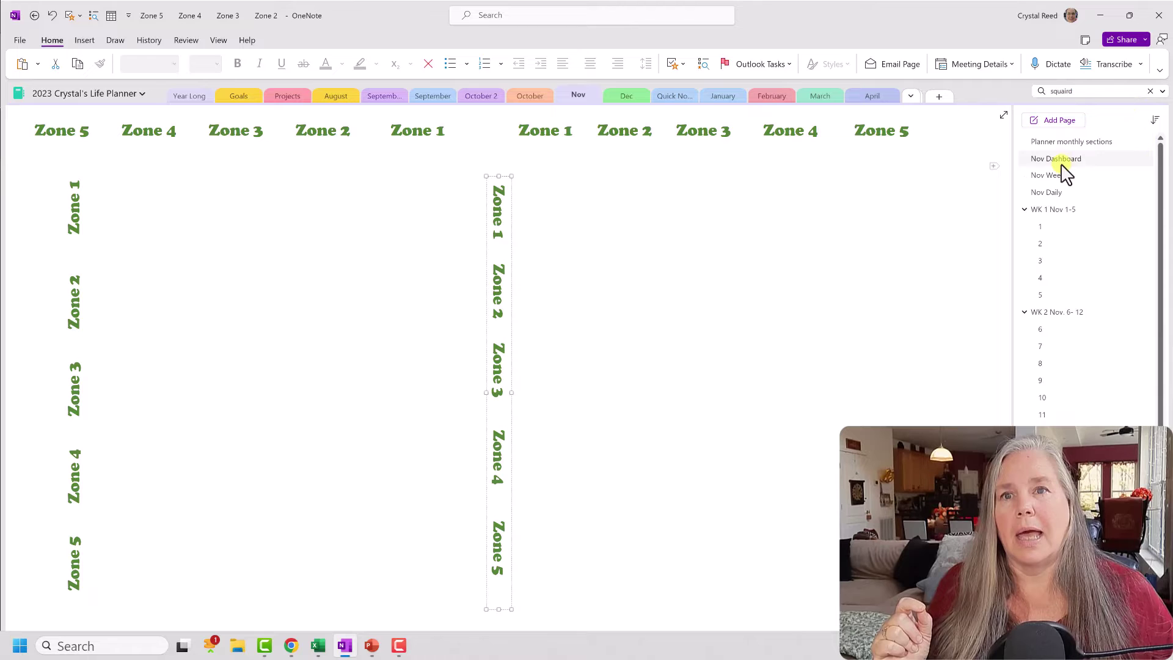
Copy the left vertical zone column and go to the Nov Dashboard page
{"action": "left_click", "coordinate": [73, 333]}
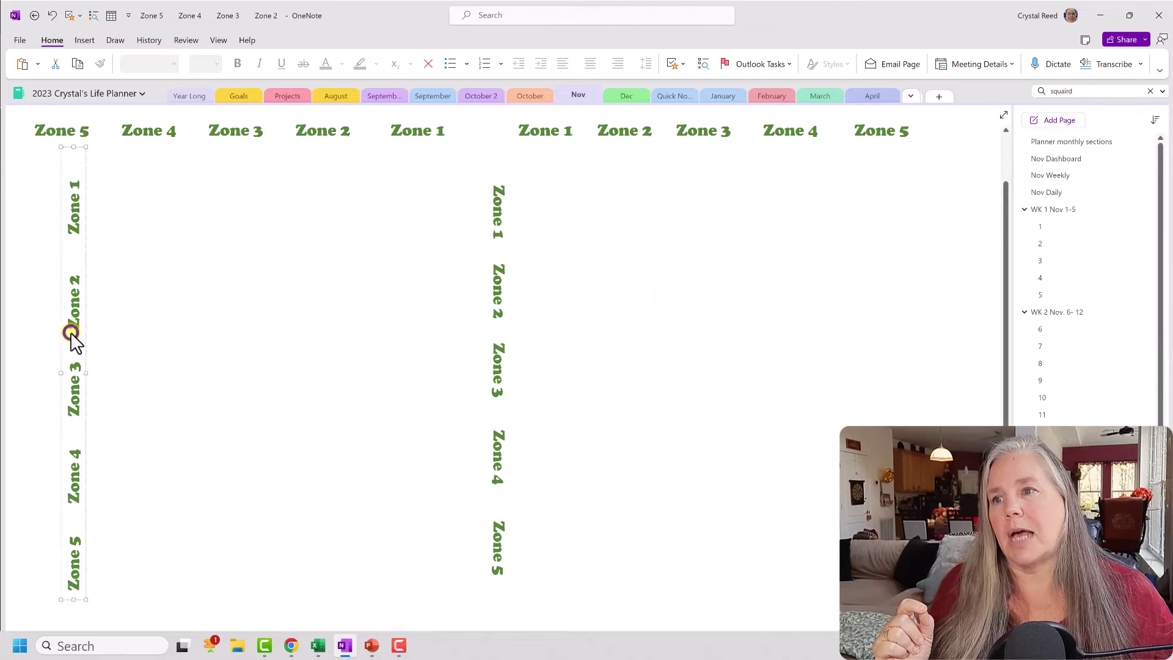
{"action": "right_click", "coordinate": [71, 331]}
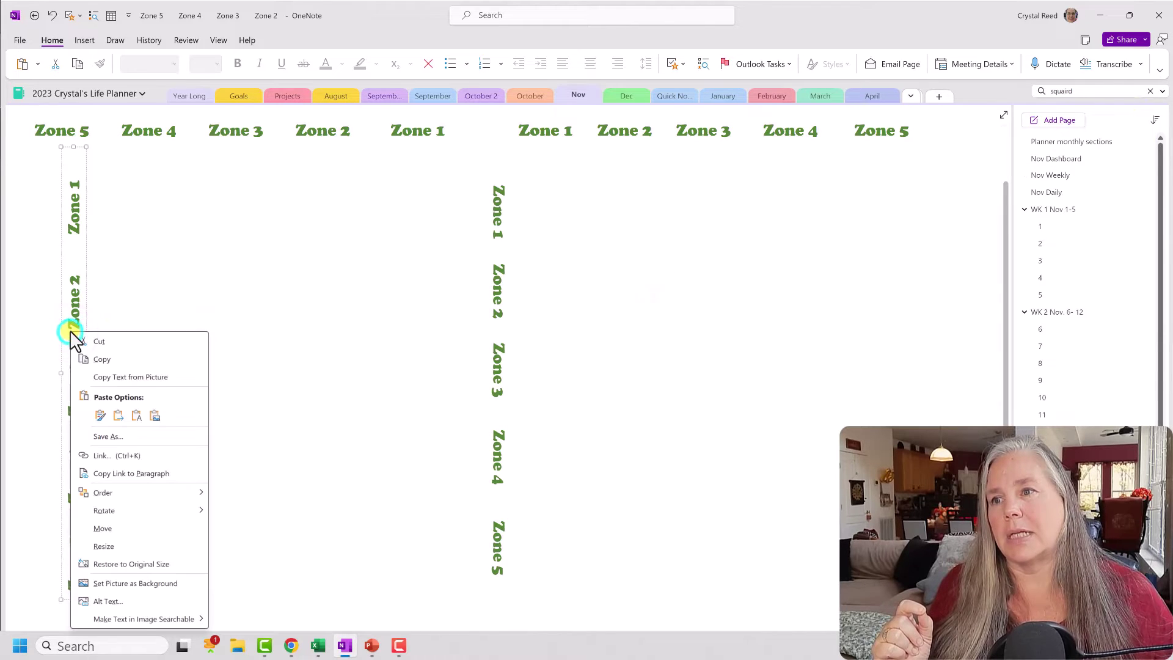
{"action": "left_click", "coordinate": [96, 360]}
{"action": "left_click", "coordinate": [1064, 159]}
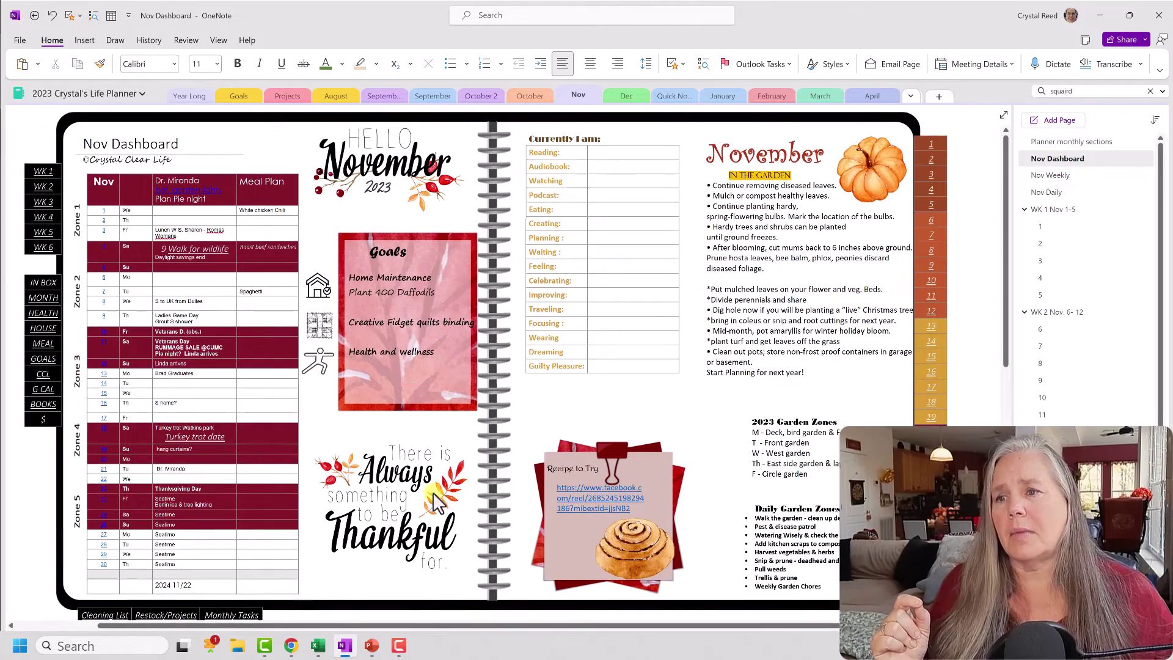
Paste the vertical Zone 1–5 labels into the Nov Dashboard page's left margin
{"action": "left_click_drag", "start_coordinate": [427, 625], "coordinate": [347, 624]}
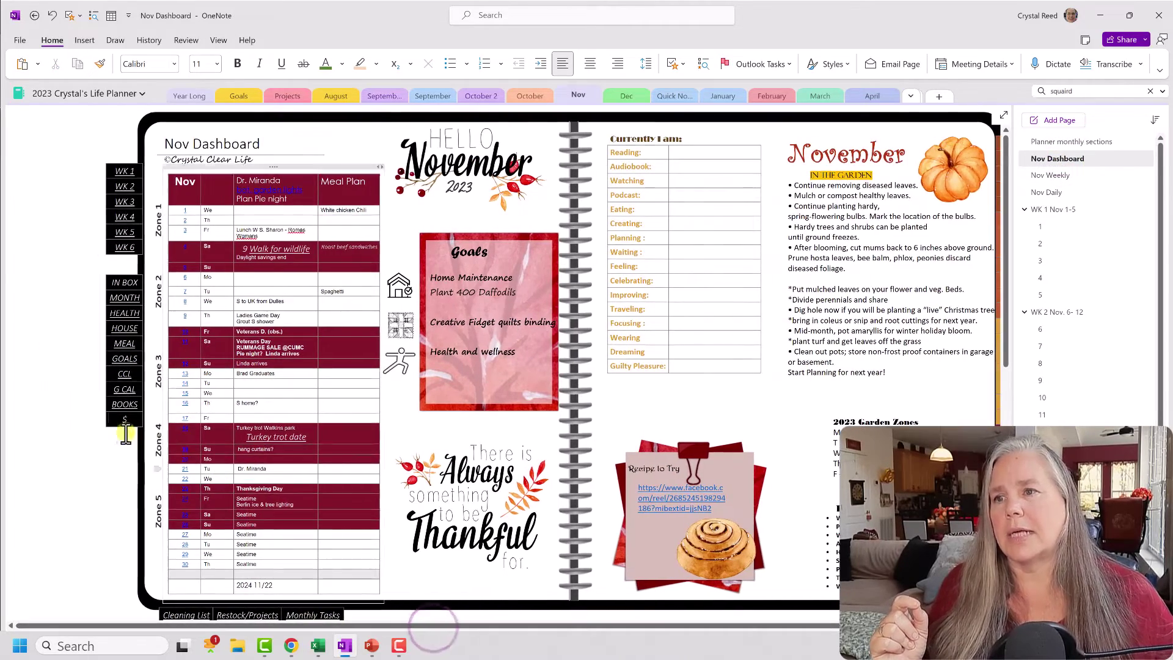
{"action": "right_click", "coordinate": [36, 363]}
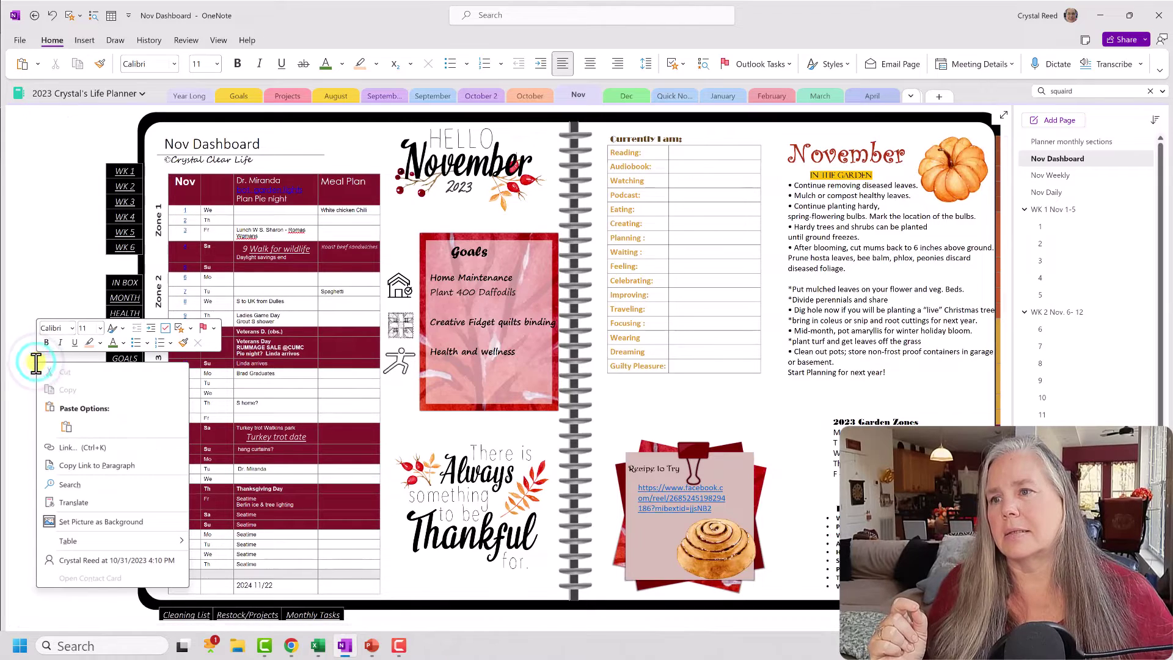
{"action": "left_click", "coordinate": [67, 426]}
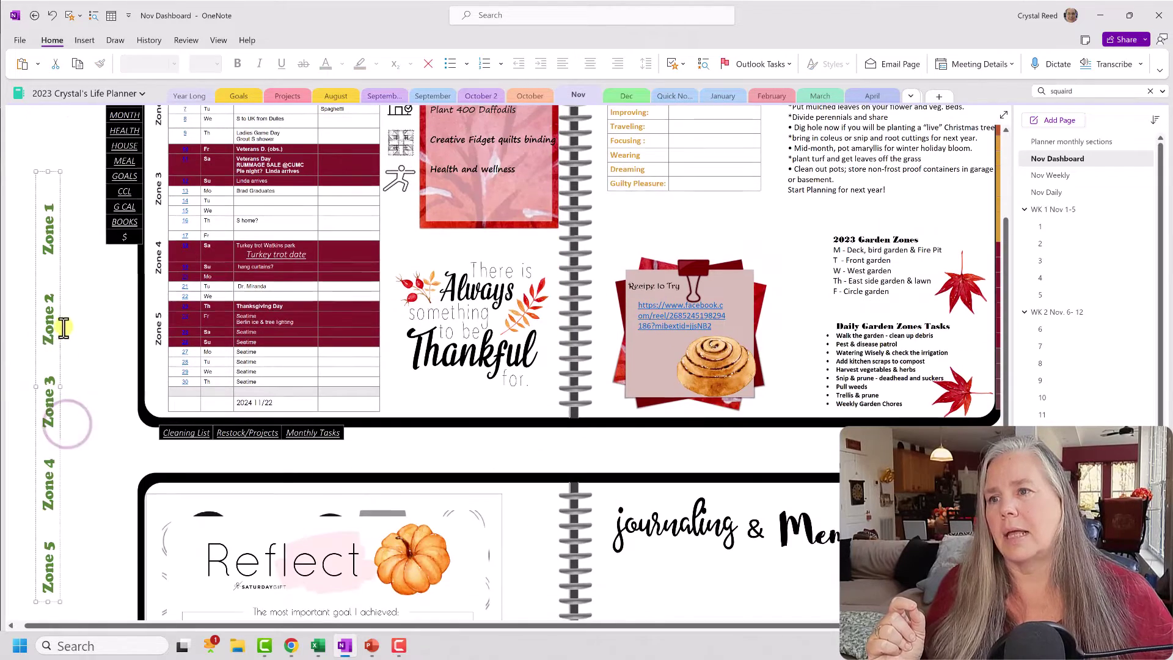
{"action": "left_click_drag", "start_coordinate": [48, 335], "coordinate": [70, 241]}
{"action": "scroll", "coordinate": [71, 263], "scroll_direction": "up", "scroll_amount": 3}
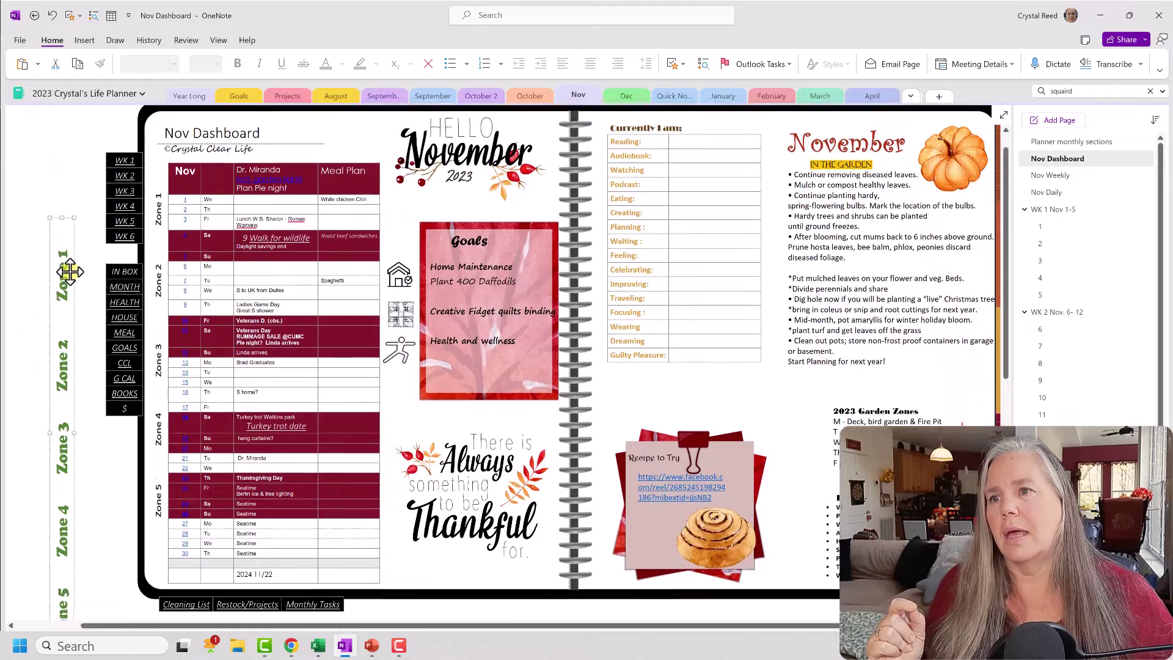
Move and resize the zone labels to fit over the calendar's zone column
{"action": "left_click_drag", "start_coordinate": [64, 350], "coordinate": [155, 278]}
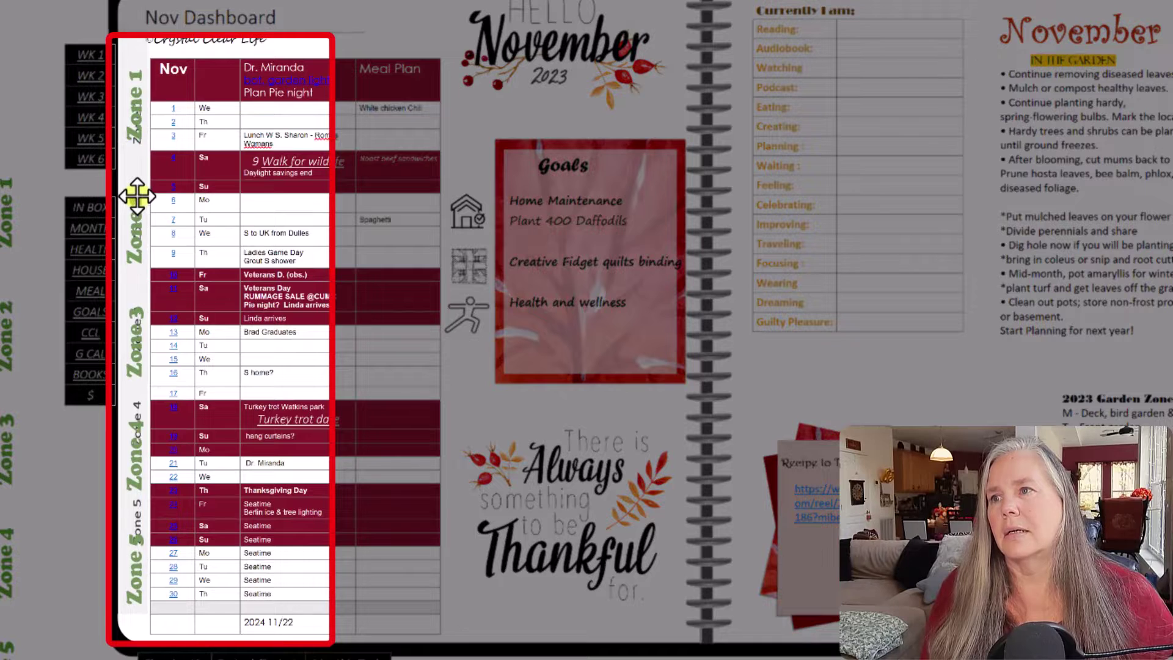
{"action": "left_click_drag", "start_coordinate": [137, 197], "coordinate": [136, 198]}
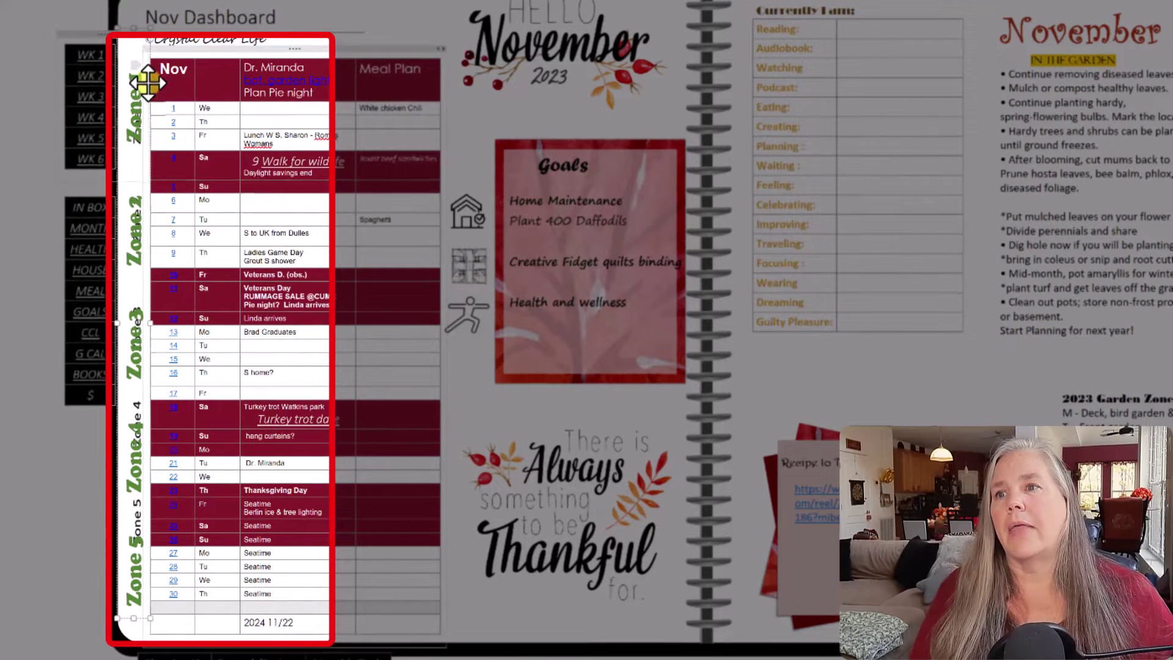
{"action": "left_click_drag", "start_coordinate": [109, 21], "coordinate": [118, 59]}
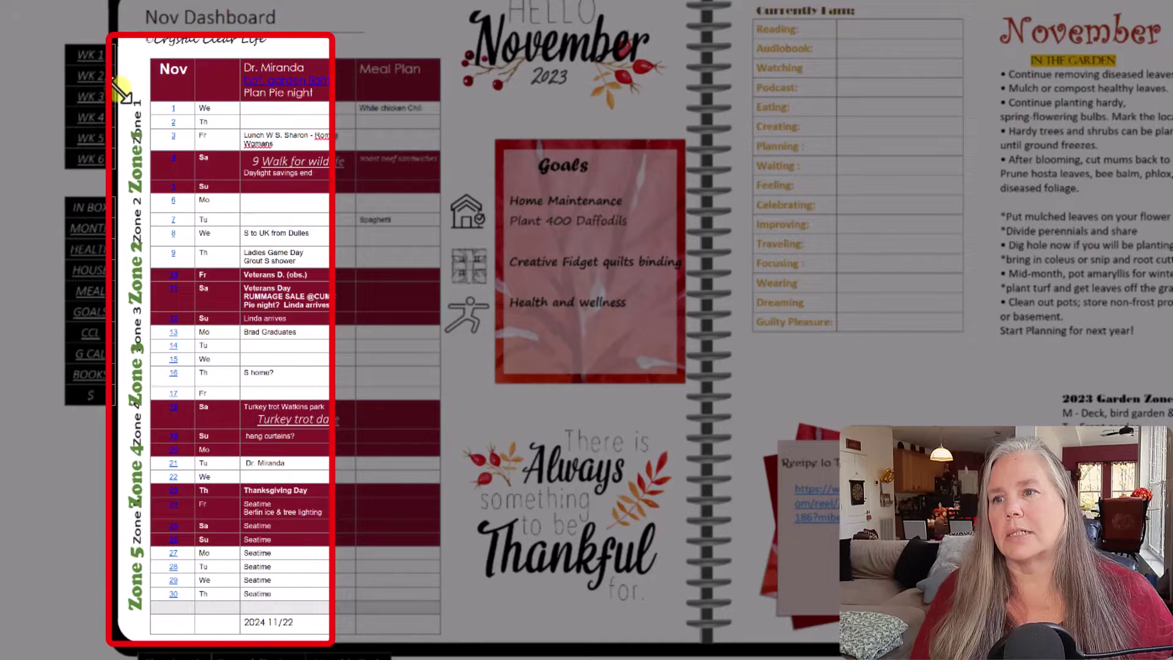
{"action": "left_click_drag", "start_coordinate": [122, 103], "coordinate": [118, 18]}
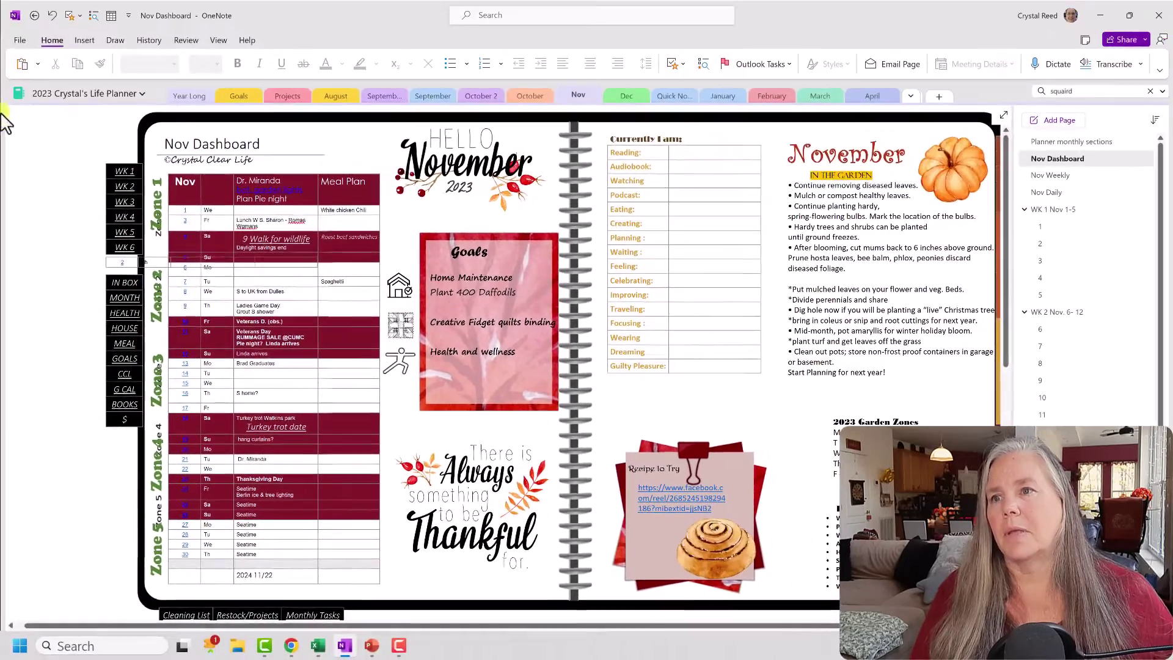
Undo the last two changes and delete the pasted zone labels container
{"action": "left_click", "coordinate": [53, 14]}
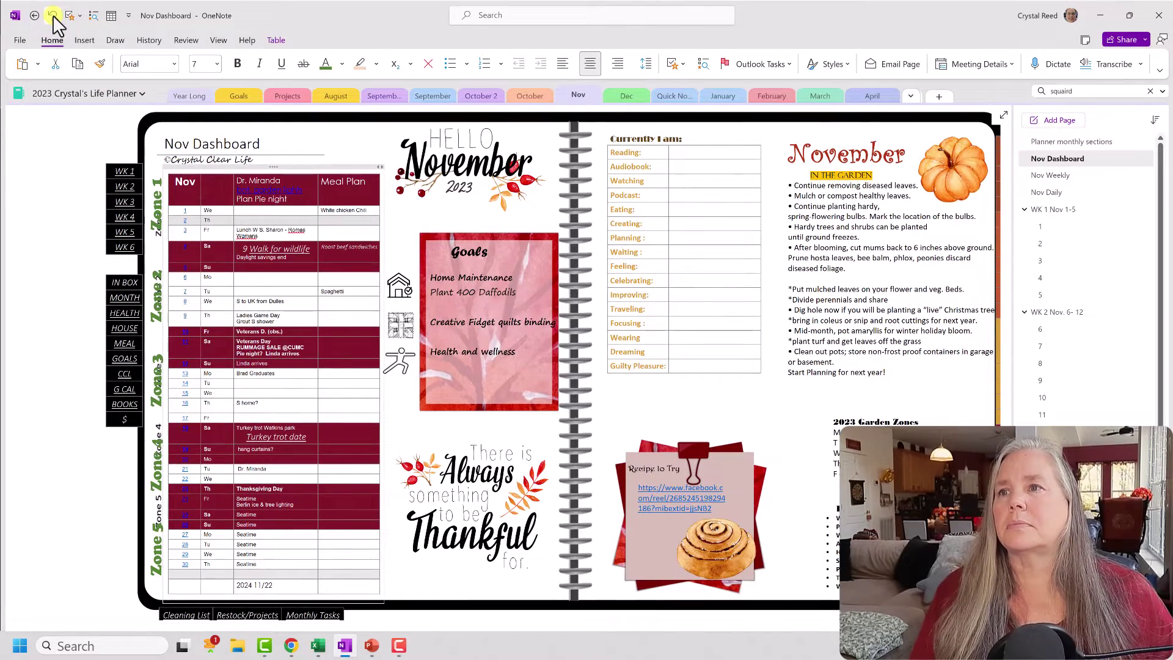
{"action": "left_click", "coordinate": [53, 15]}
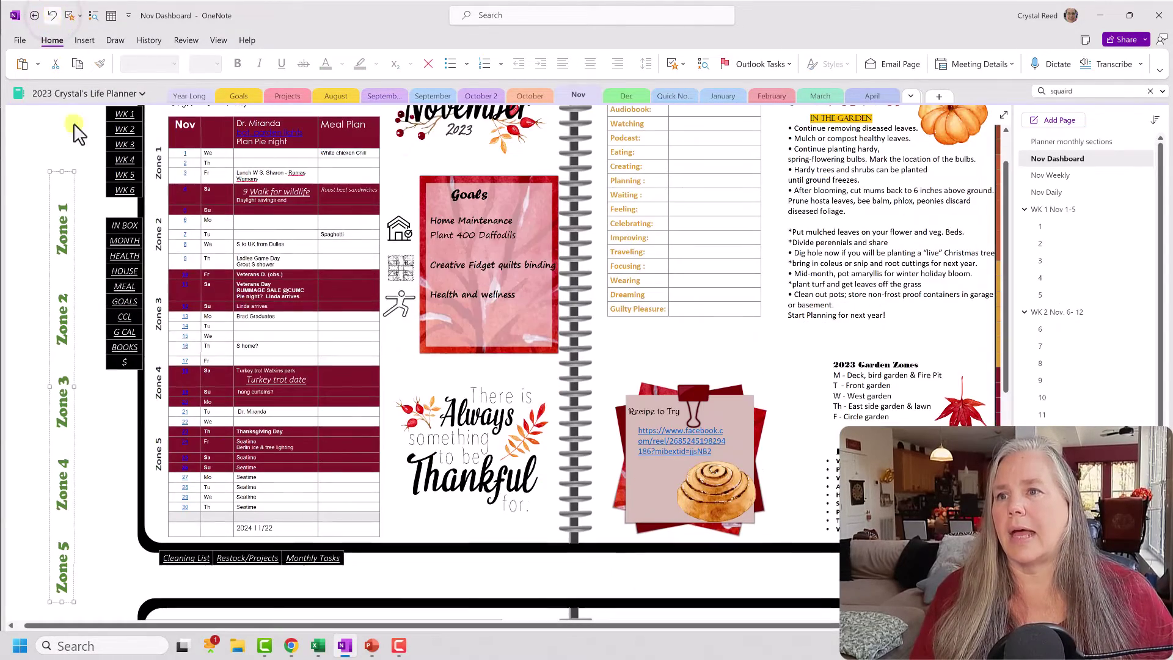
{"action": "left_click", "coordinate": [69, 228]}
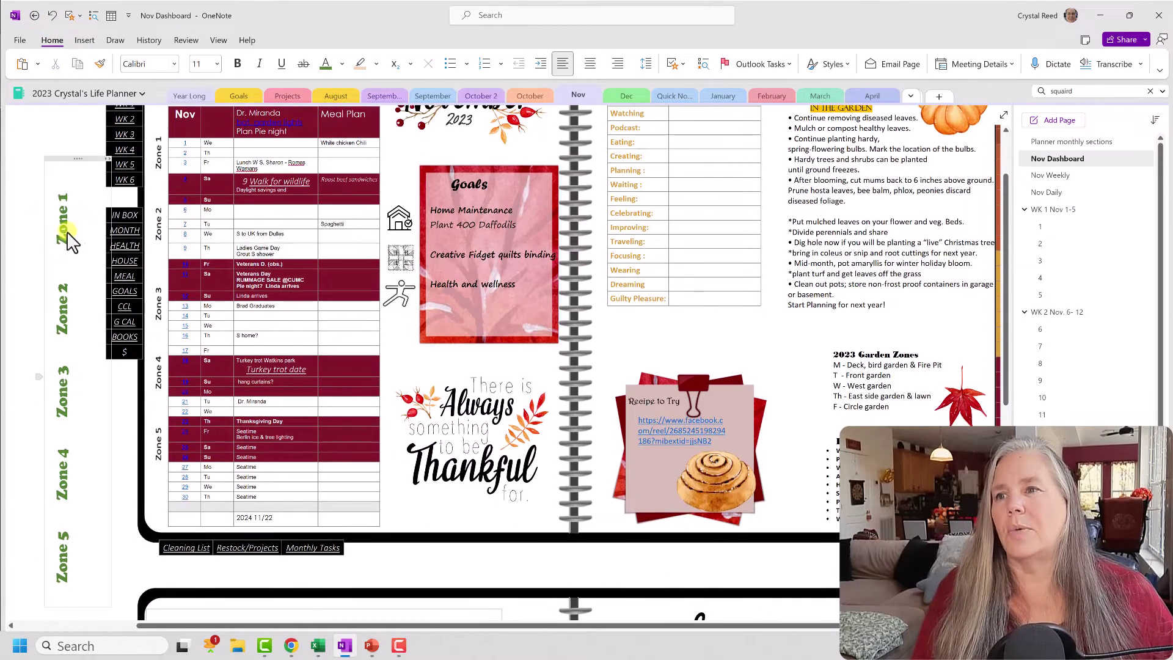
{"action": "left_click", "coordinate": [72, 161]}
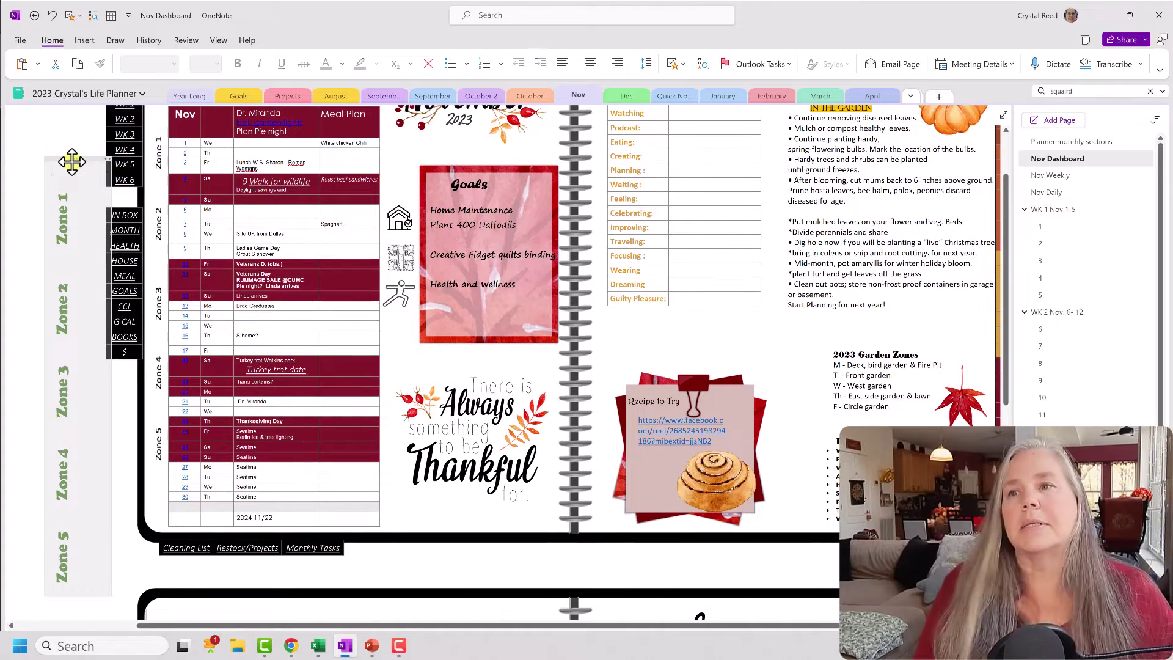
{"action": "key", "text": "Delete"}
{"action": "scroll", "coordinate": [60, 204], "scroll_direction": "up", "scroll_amount": 1}
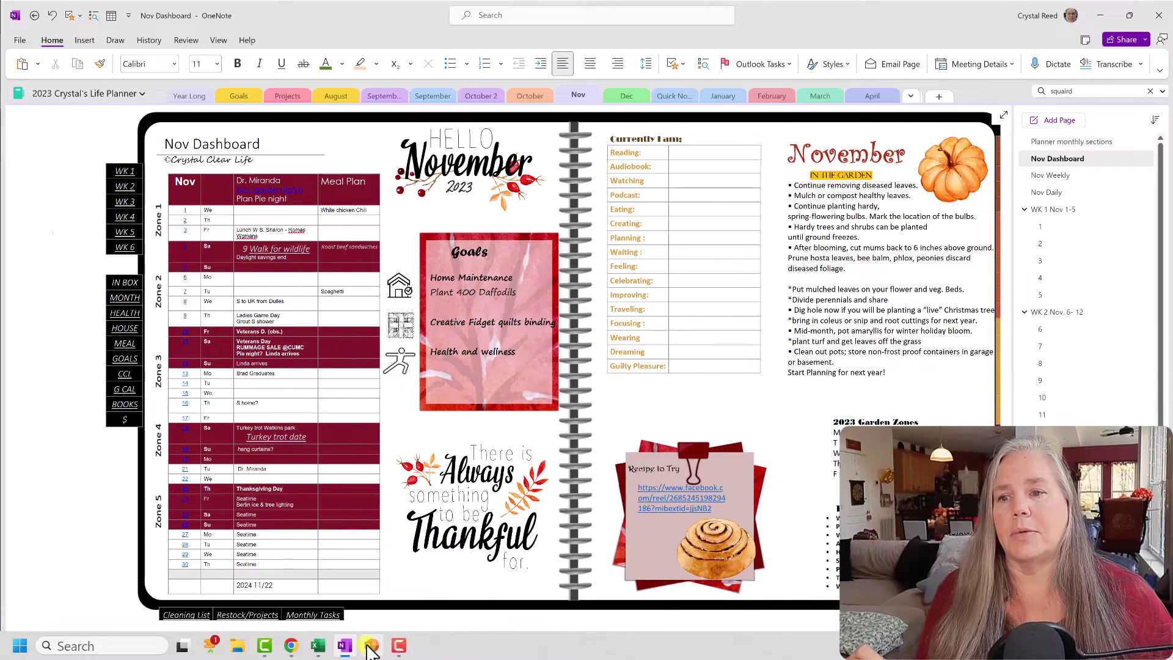
In PowerPoint, open slide 28 of planner Design 2023.pptx and undo the last change
{"action": "mouse_move", "coordinate": [371, 646]}
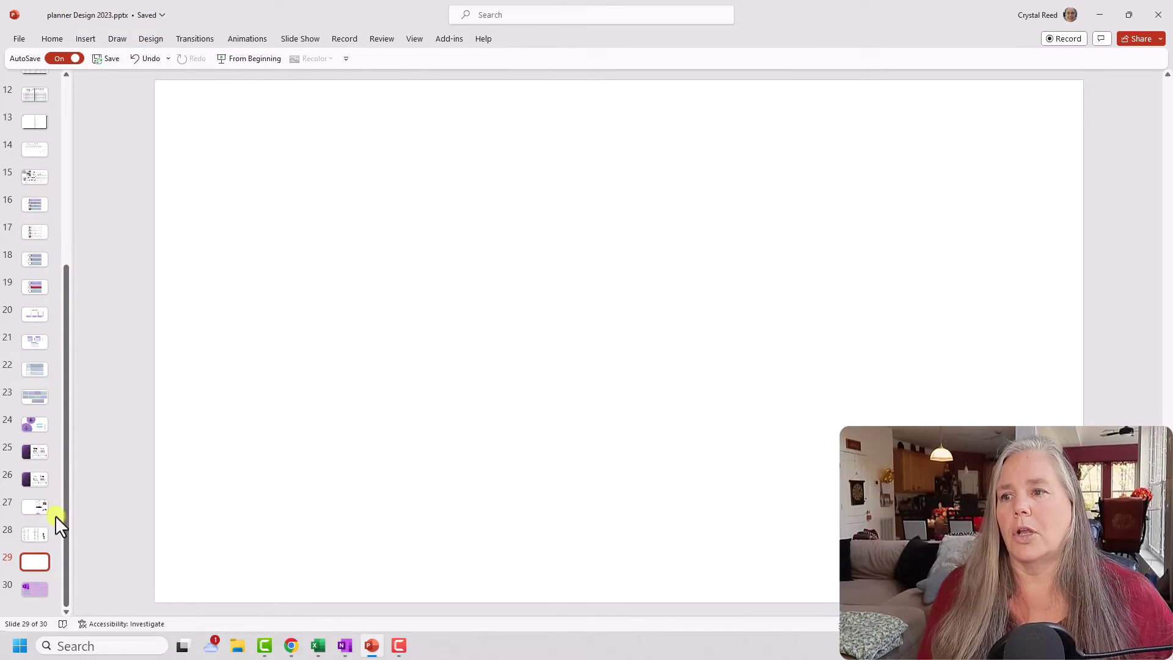
{"action": "left_click", "coordinate": [35, 534]}
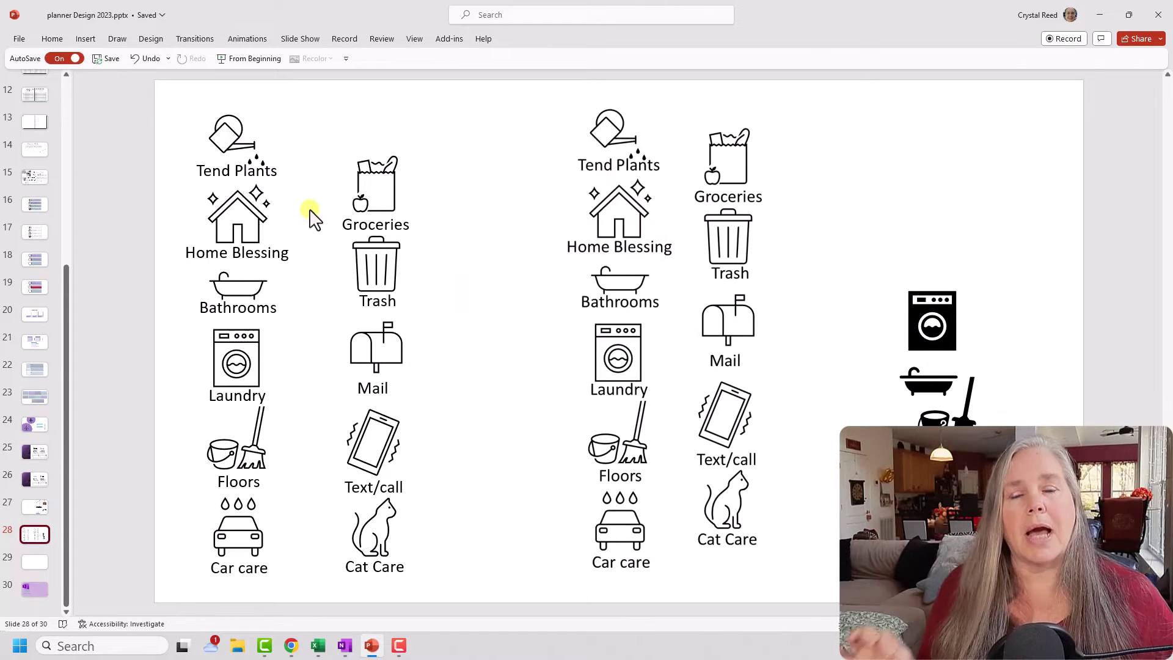
{"action": "key", "text": "ctrl+z"}
Select the Tend Plants and Home Blessing icons and labels, then the Tend Plants and Groceries column pictures
{"action": "left_click", "coordinate": [236, 169]}
{"action": "left_click", "coordinate": [232, 133]}
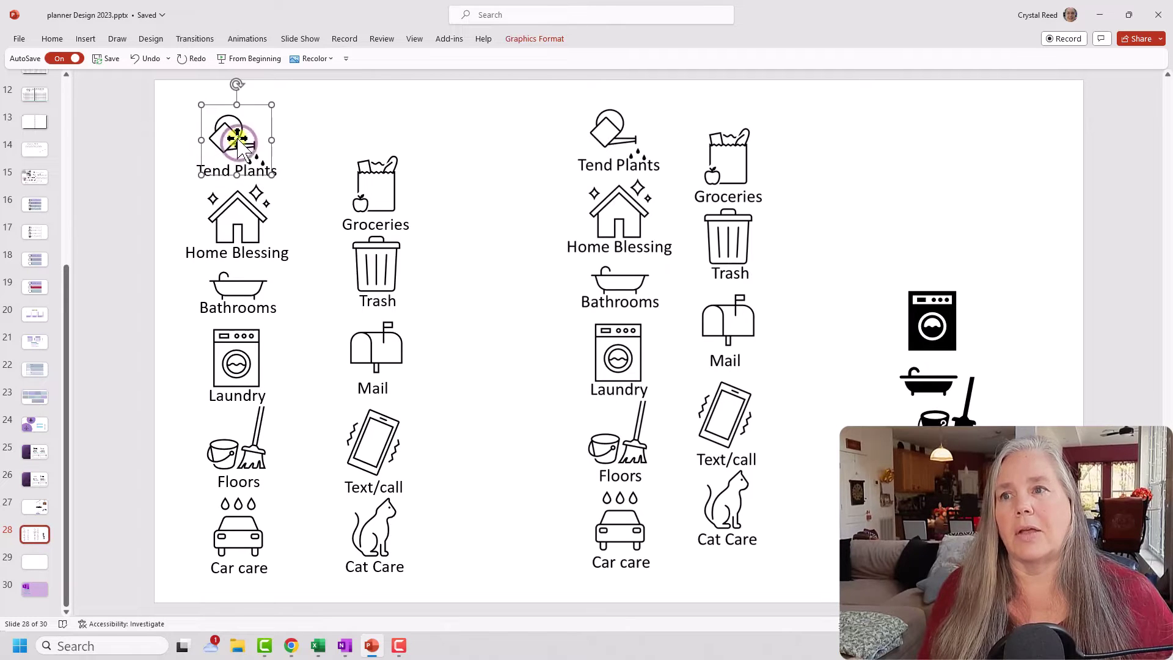
{"action": "left_click", "coordinate": [259, 214]}
{"action": "left_click", "coordinate": [282, 253]}
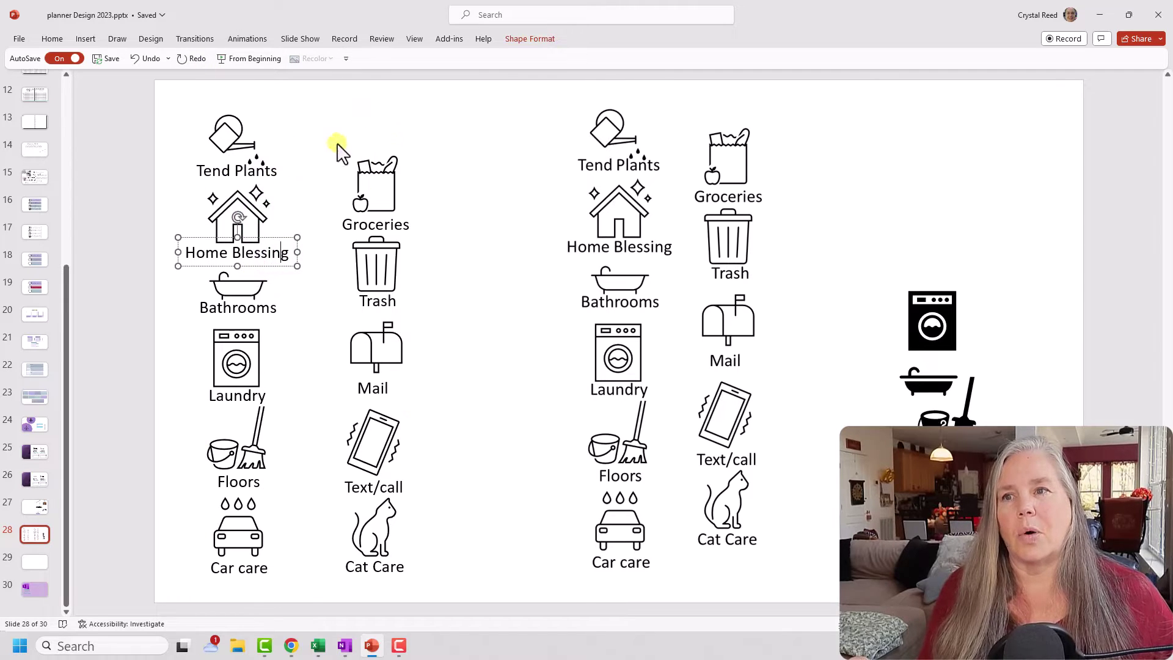
{"action": "left_click", "coordinate": [637, 166]}
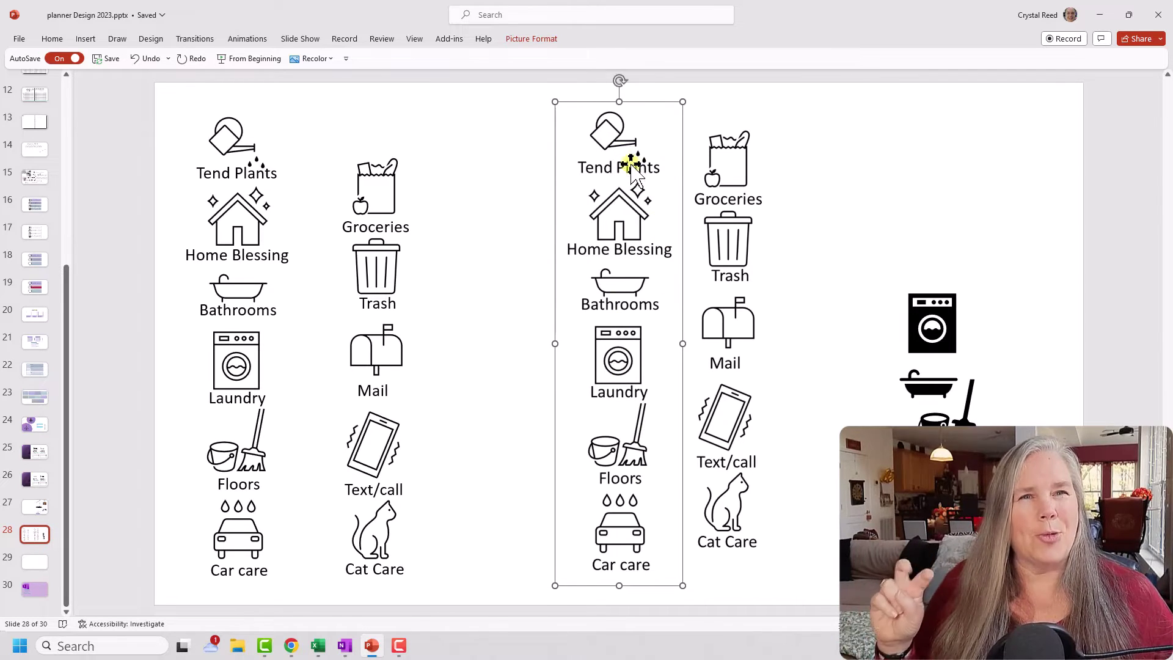
{"action": "left_click", "coordinate": [743, 181]}
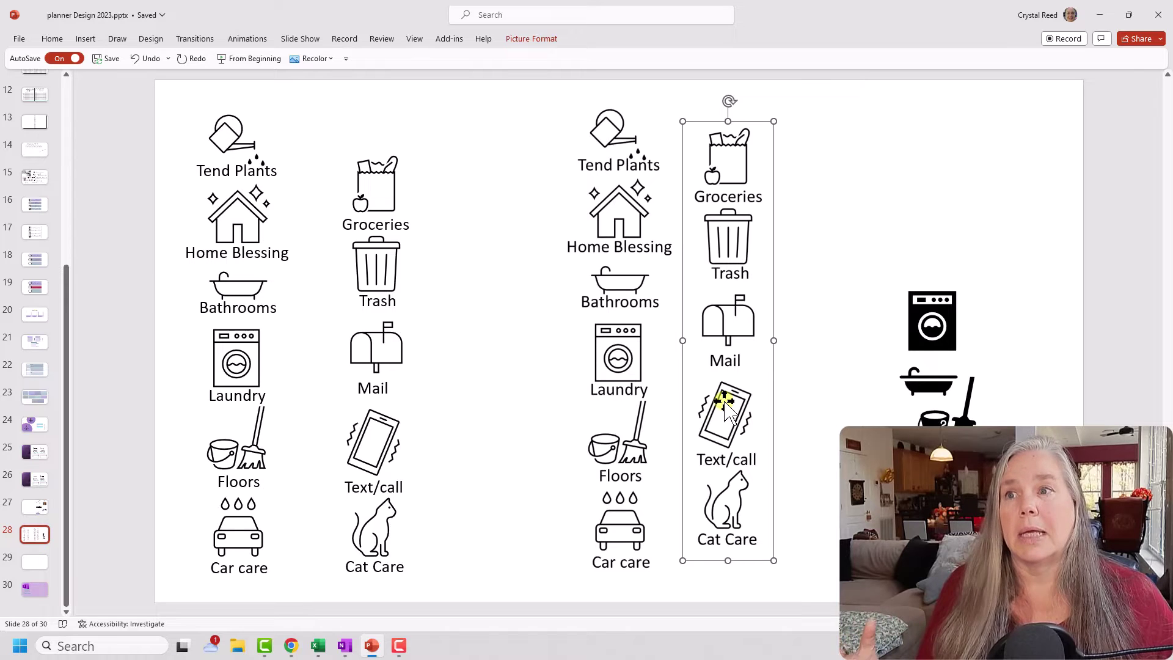
{"action": "left_click", "coordinate": [346, 646]}
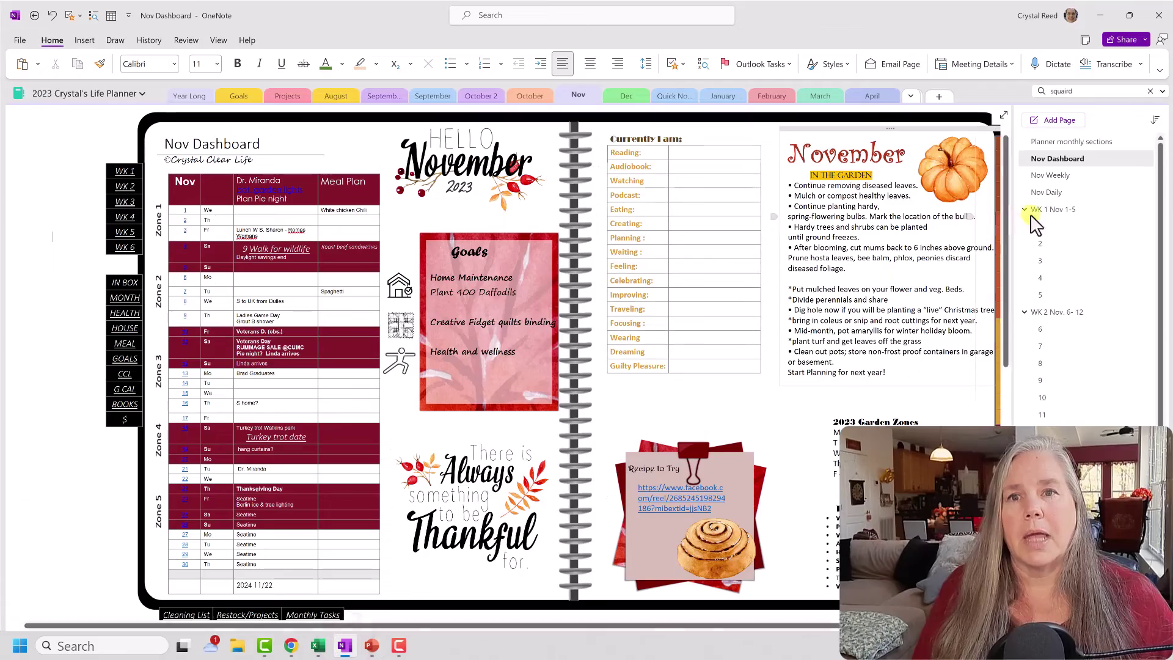
{"action": "left_click", "coordinate": [1034, 214]}
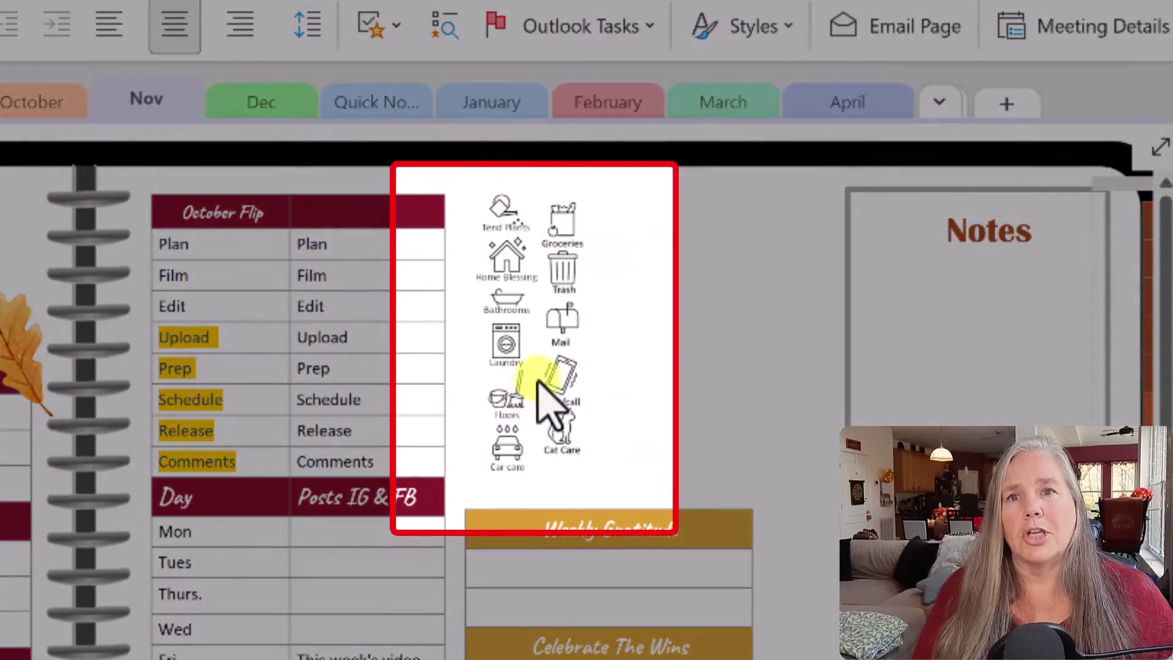
{"action": "left_click", "coordinate": [550, 361]}
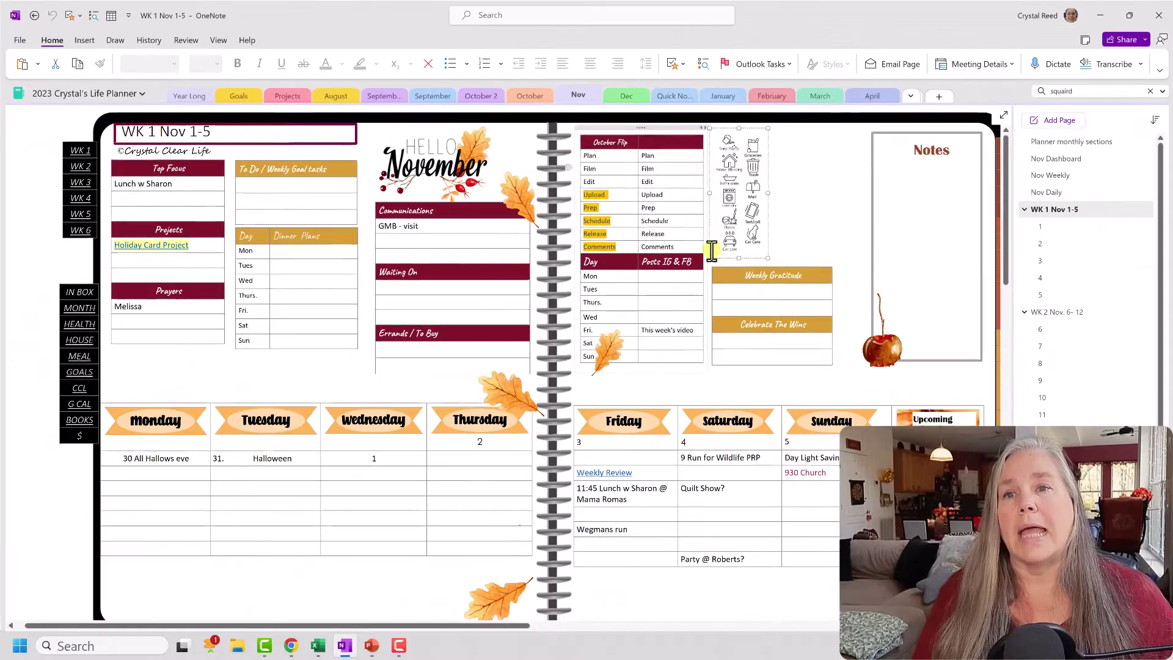
{"action": "left_click", "coordinate": [401, 647]}
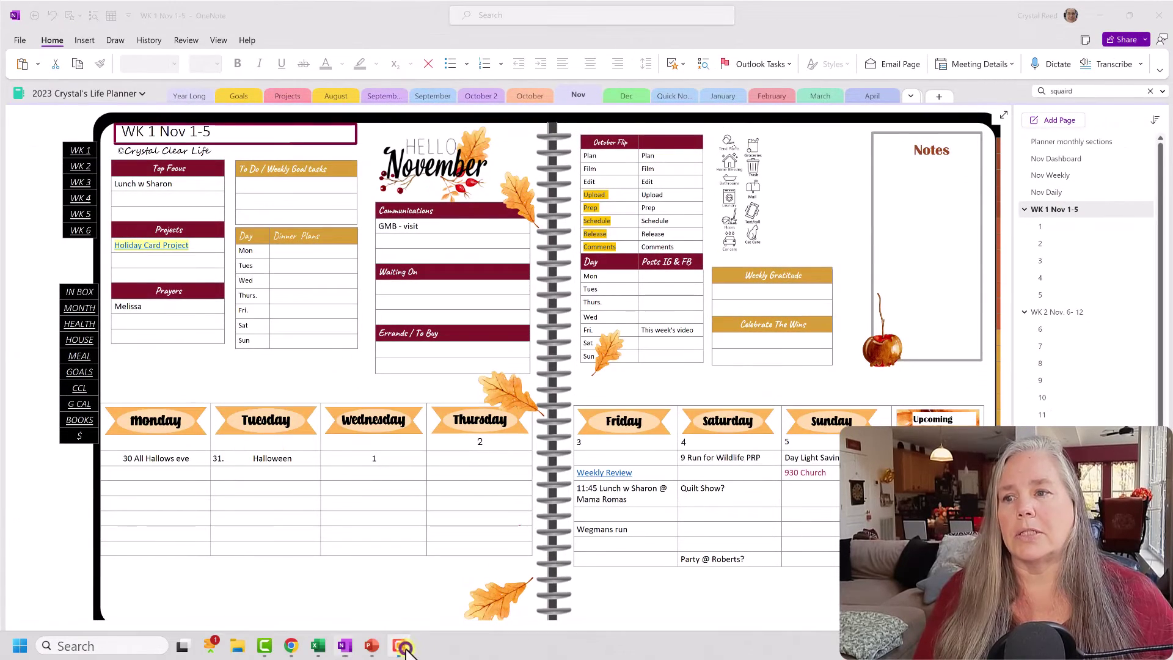
{"action": "left_click", "coordinate": [373, 647]}
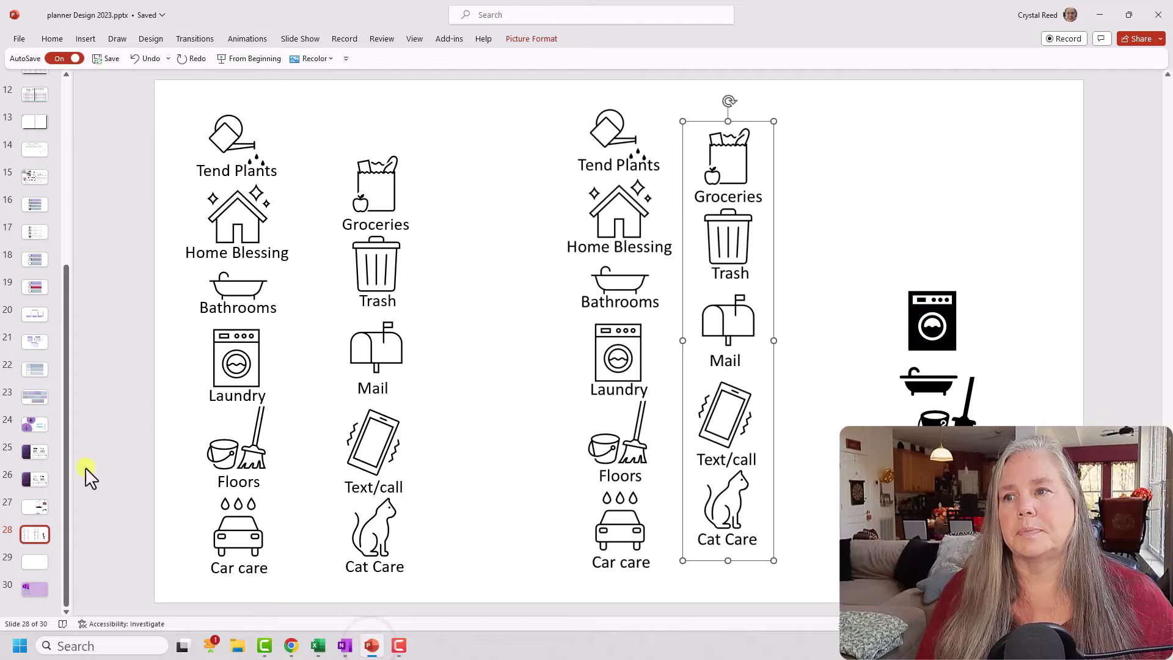
Insert purple outlined WordArt on blank slide 29
{"action": "left_click", "coordinate": [57, 550]}
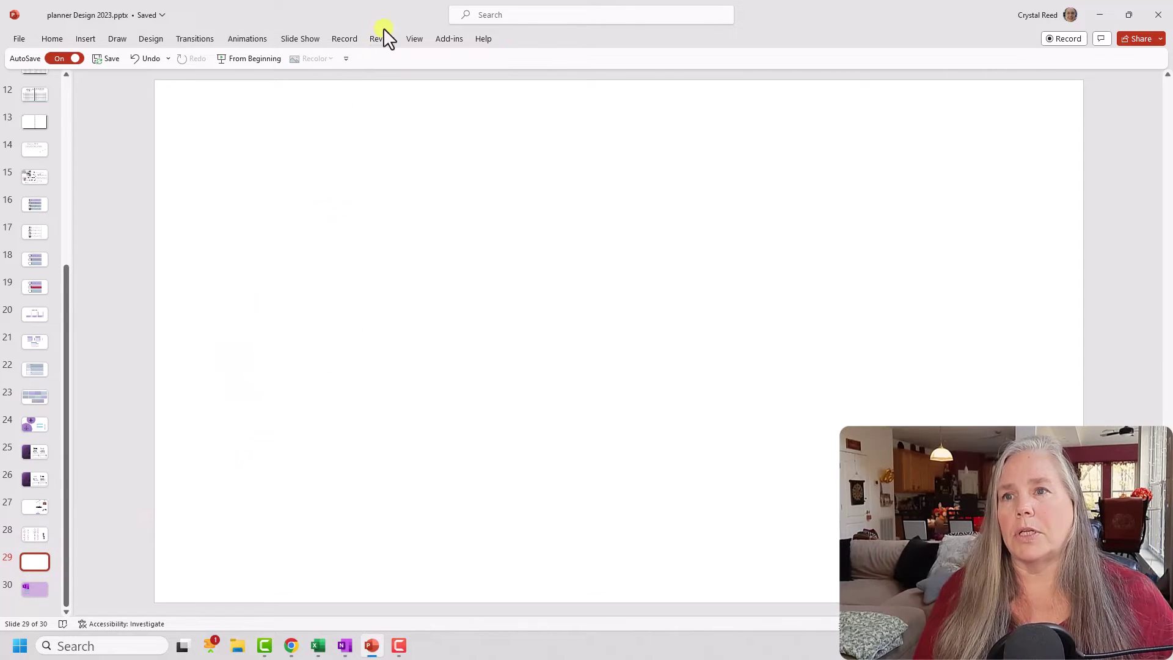
{"action": "left_click", "coordinate": [86, 39]}
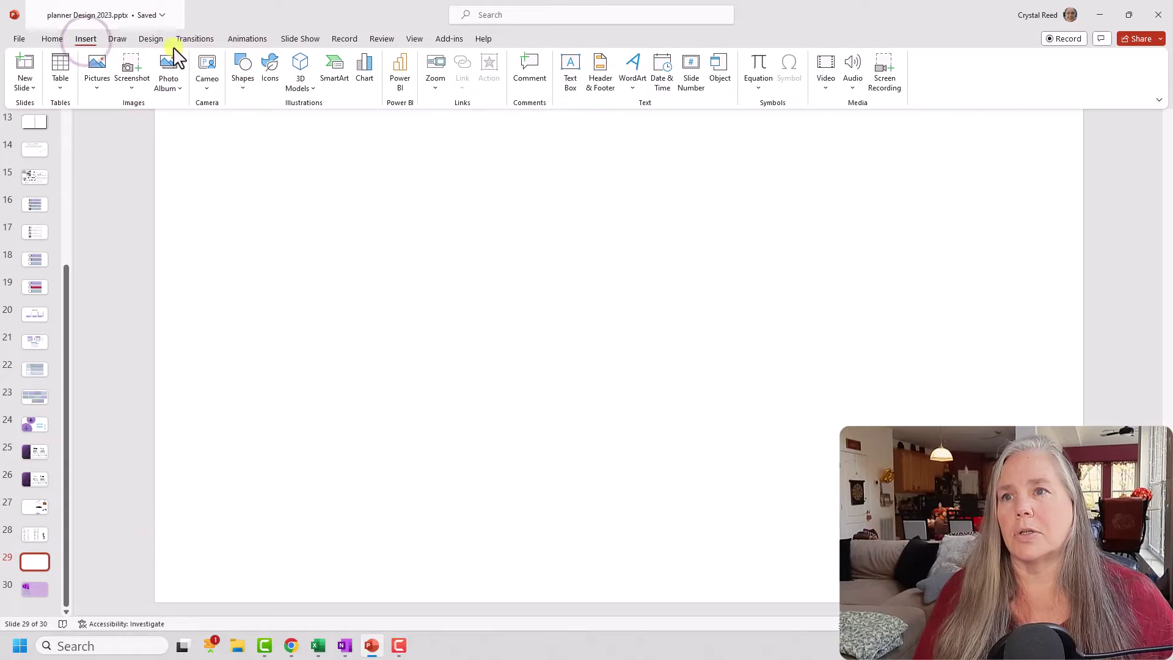
{"action": "left_click", "coordinate": [631, 76]}
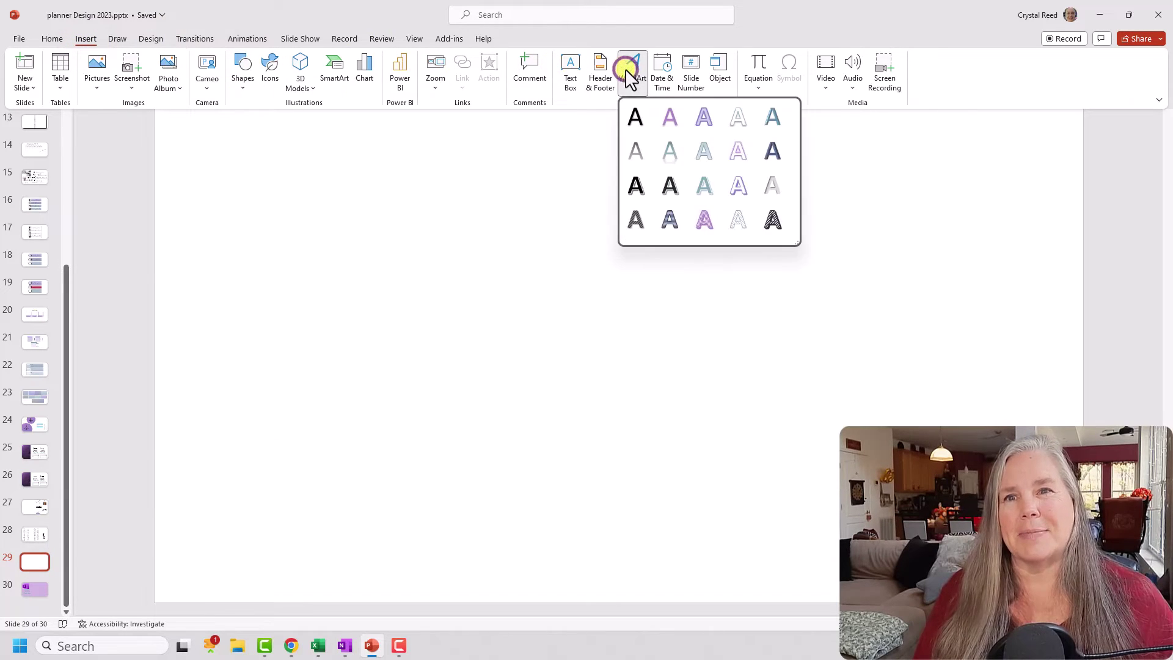
{"action": "left_click", "coordinate": [702, 232]}
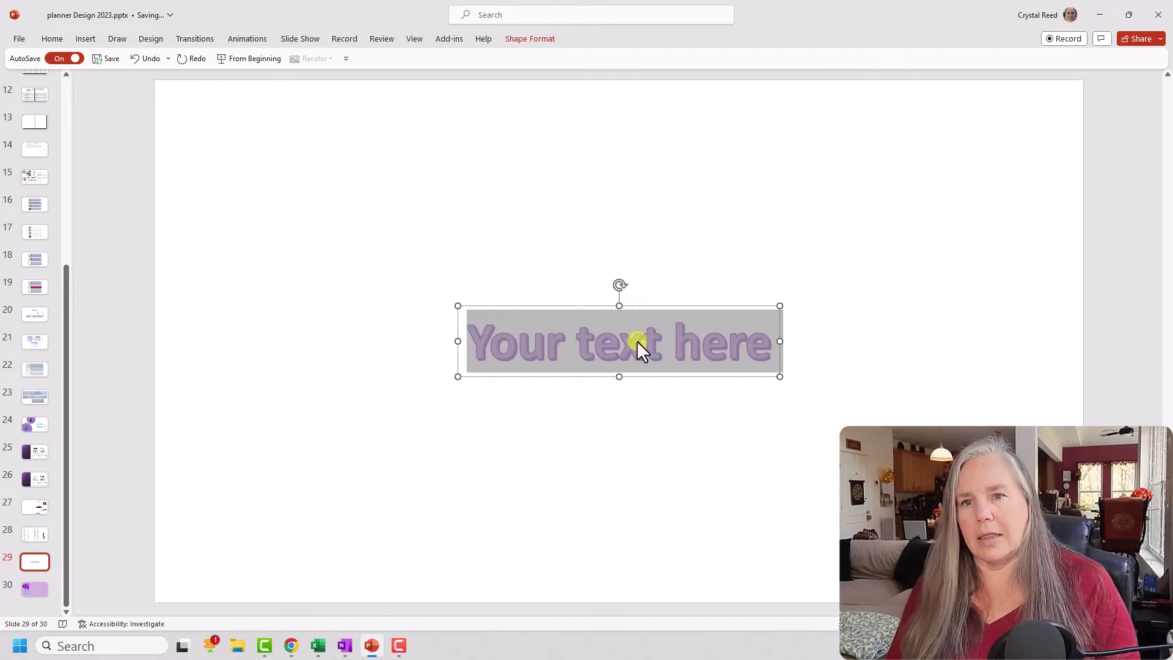
Replace the WordArt placeholder with 'Zone 5 Zone 4 Zone 3 Zone 2 Zone 1'
{"action": "type", "text": "Zo"}
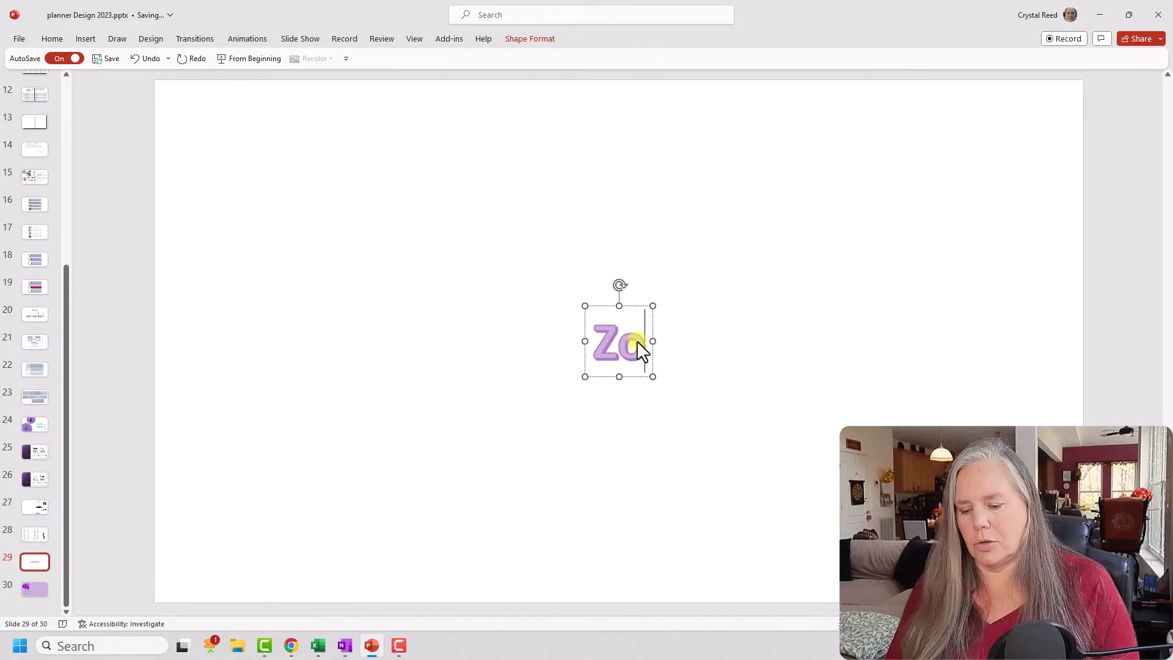
{"action": "type", "text": "ne 5"}
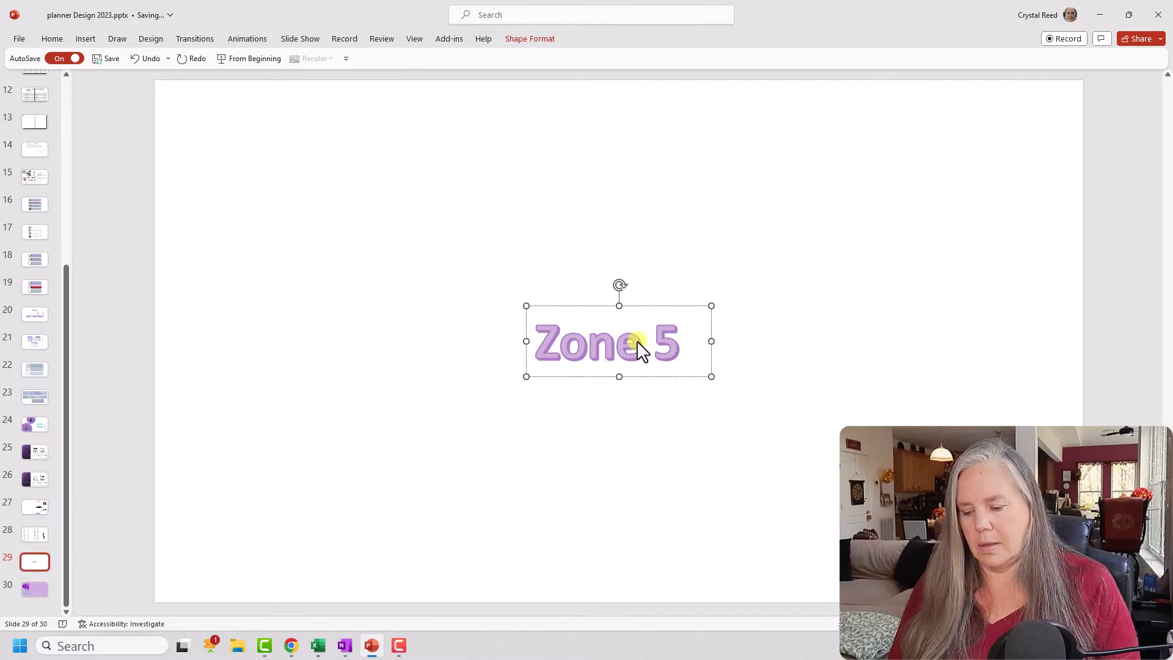
{"action": "type", "text": "   Zone 4 "}
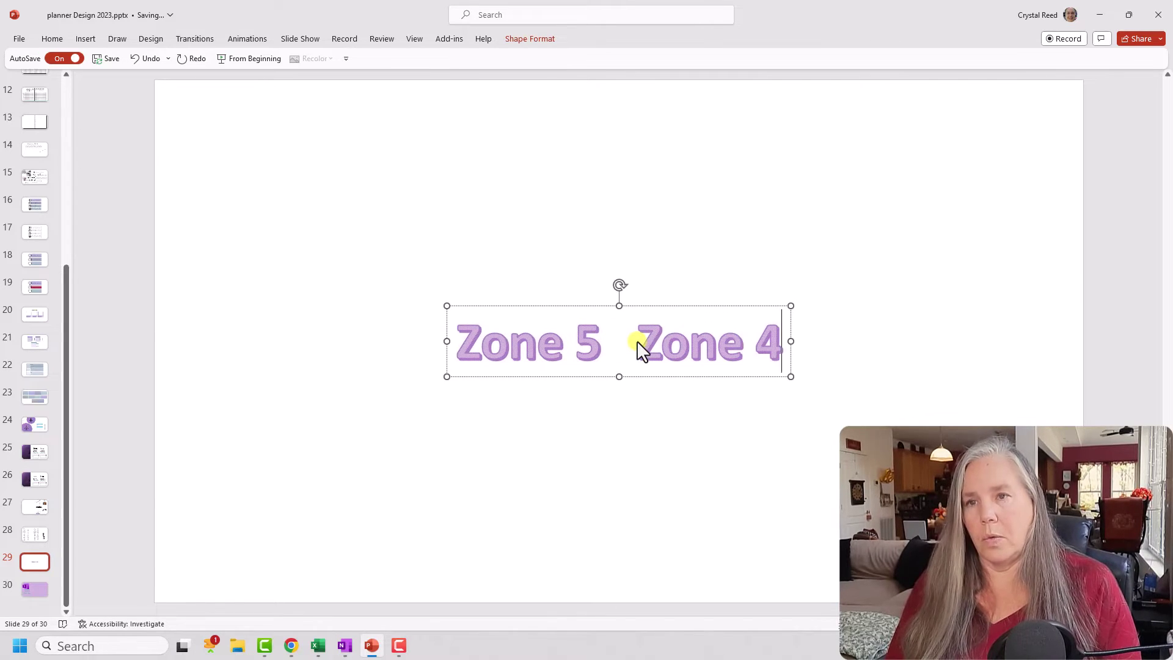
{"action": "type", "text": "  Zone"}
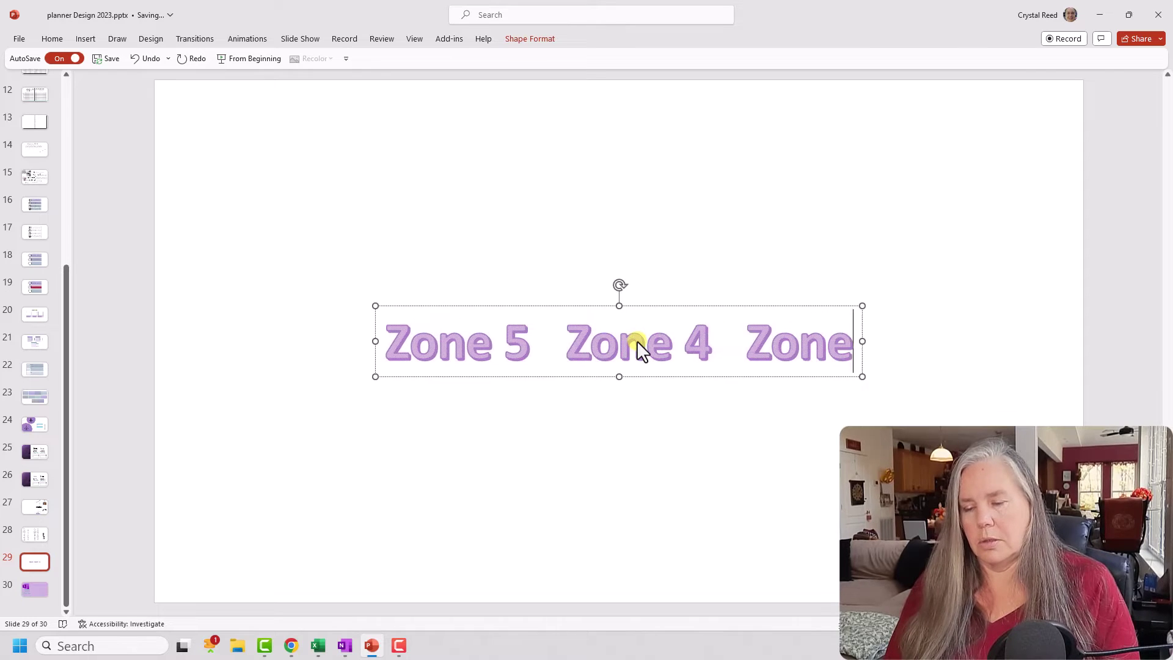
{"action": "type", "text": " 3   "}
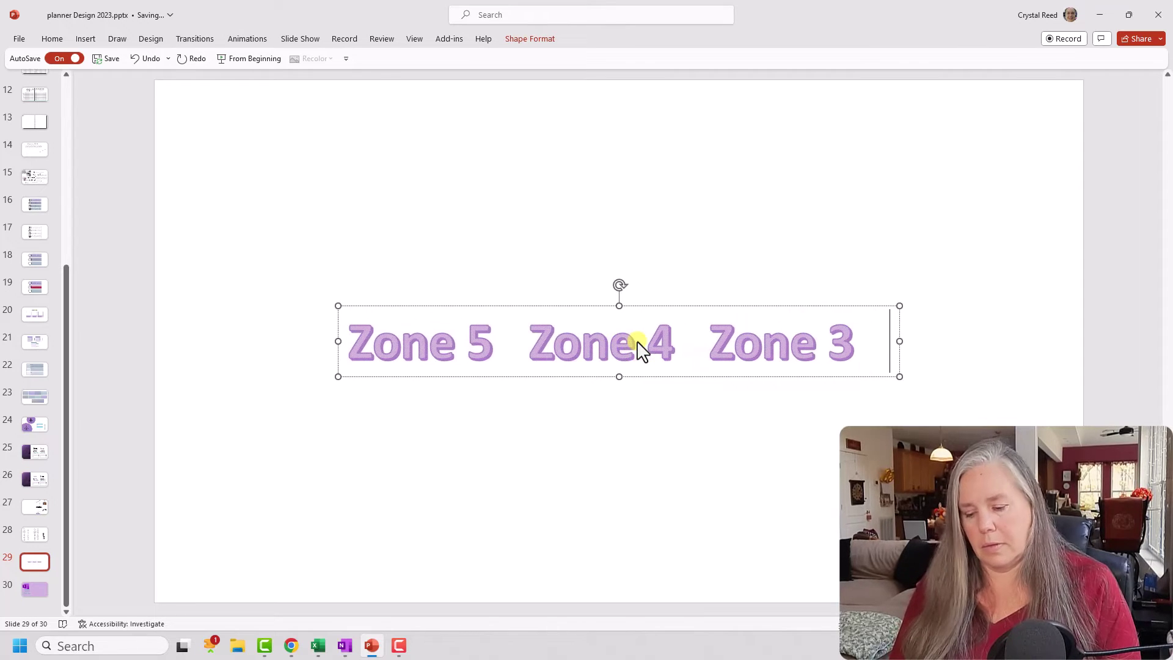
{"action": "type", "text": "Zone 2 "}
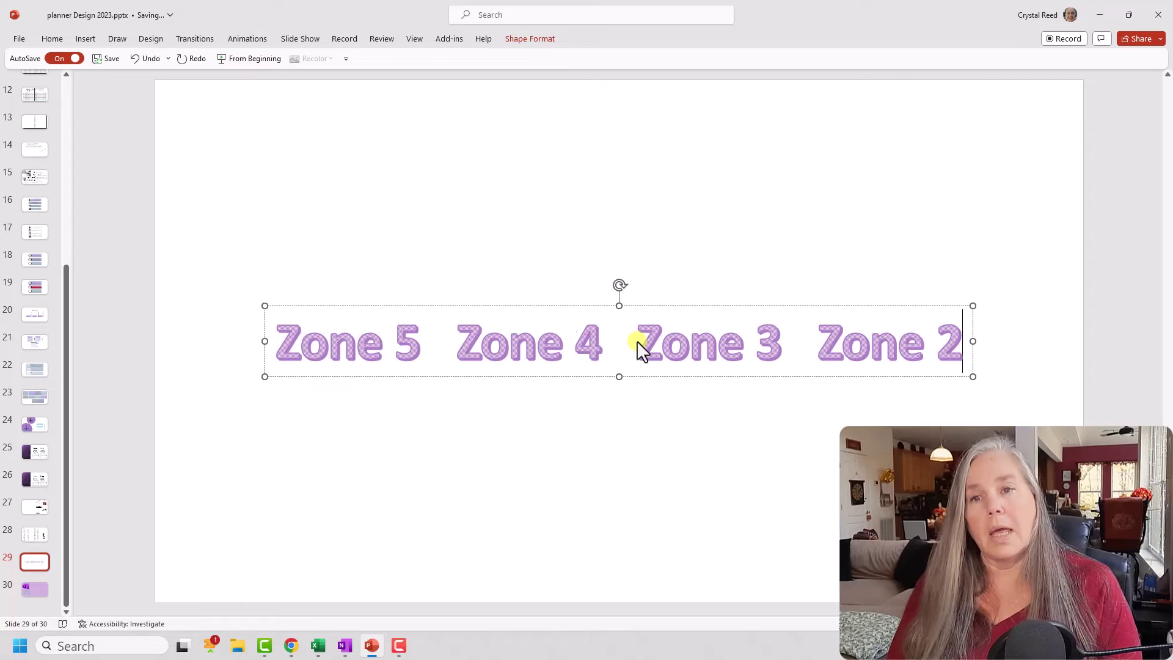
{"action": "type", "text": "  Zon"}
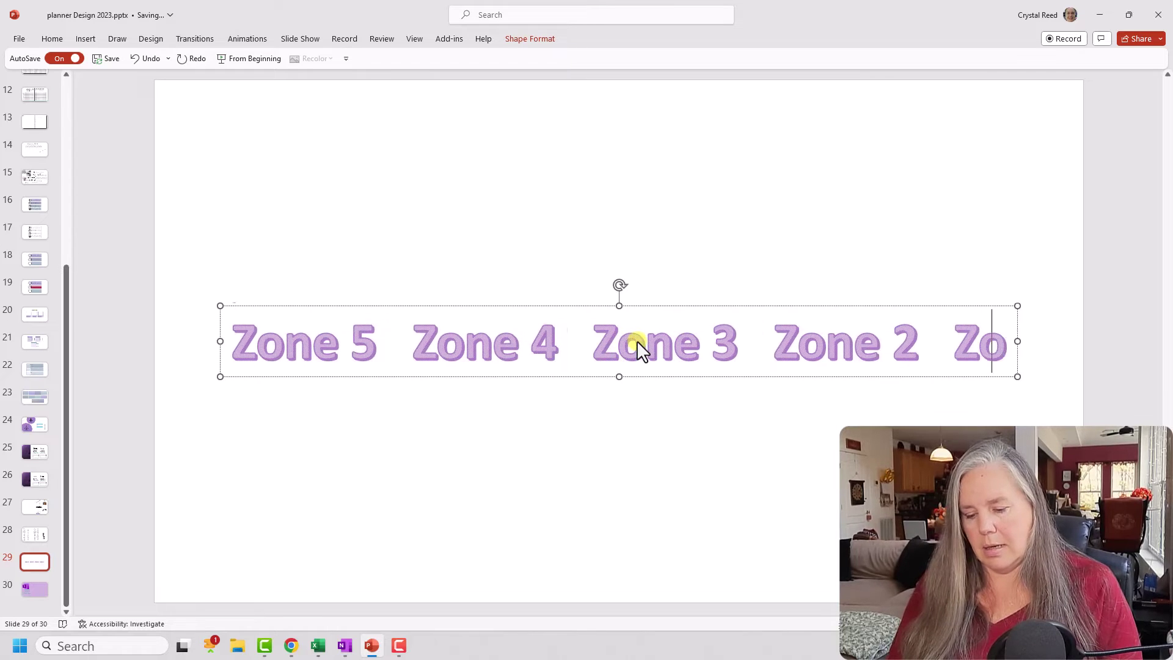
{"action": "type", "text": "e 1"}
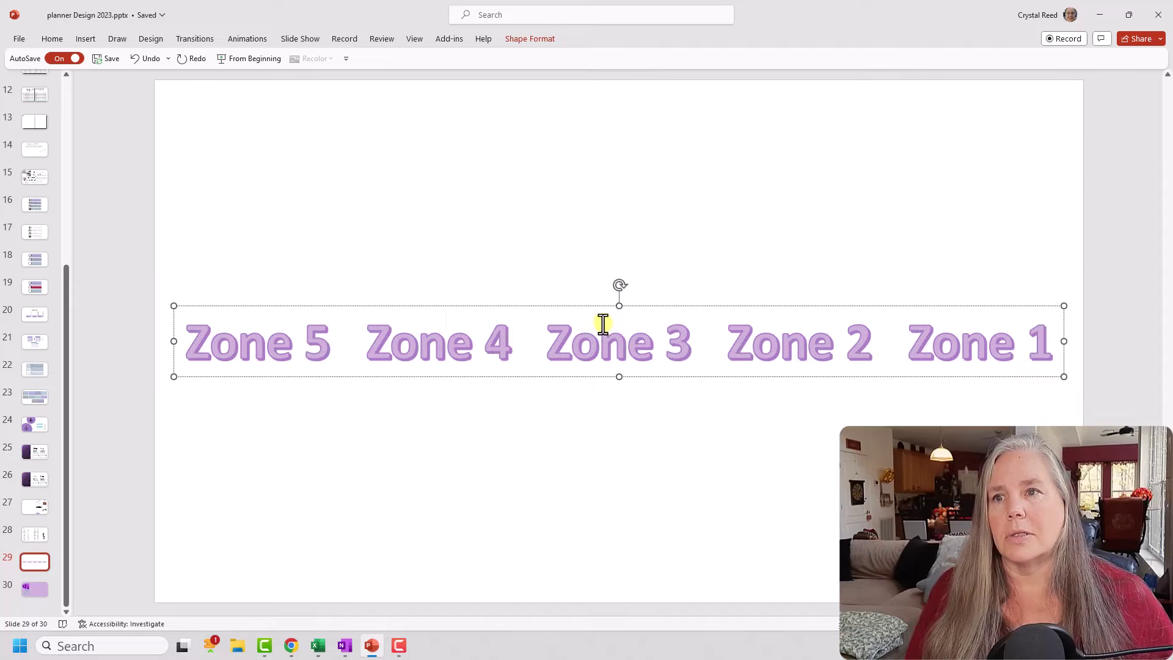
{"action": "left_click", "coordinate": [1066, 346]}
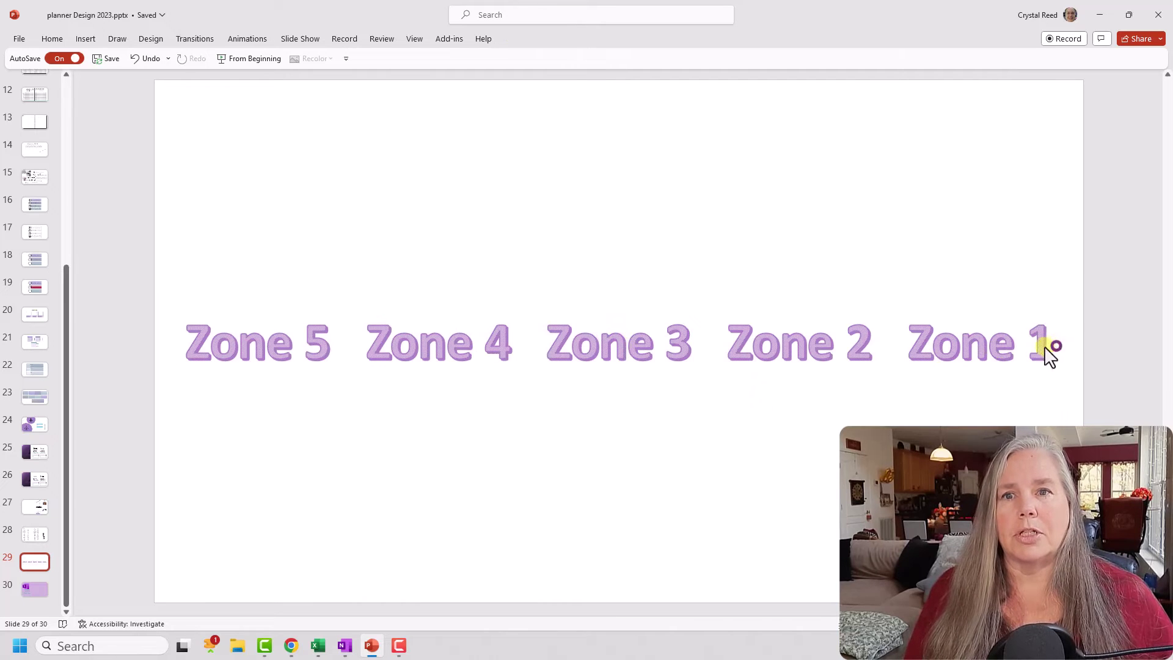
{"action": "left_click", "coordinate": [961, 340]}
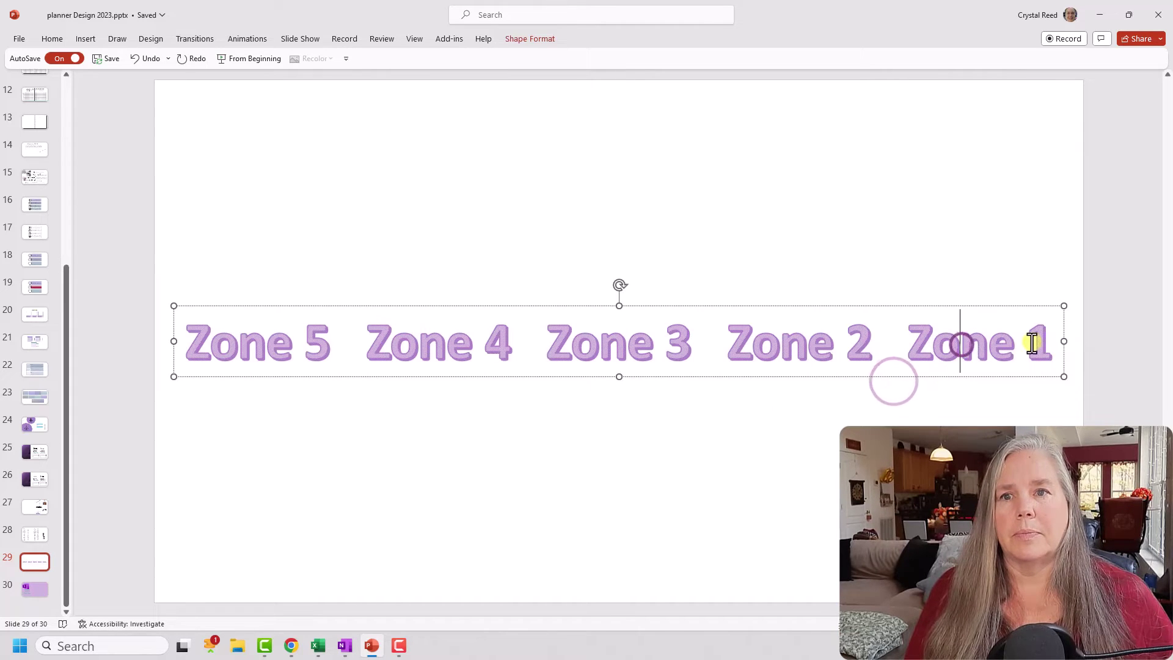
{"action": "left_click_drag", "start_coordinate": [1051, 342], "coordinate": [907, 342]}
Copy the whole Zone 5–Zone 1 WordArt line on the PowerPoint slide
{"action": "left_click_drag", "start_coordinate": [730, 353], "coordinate": [193, 335]}
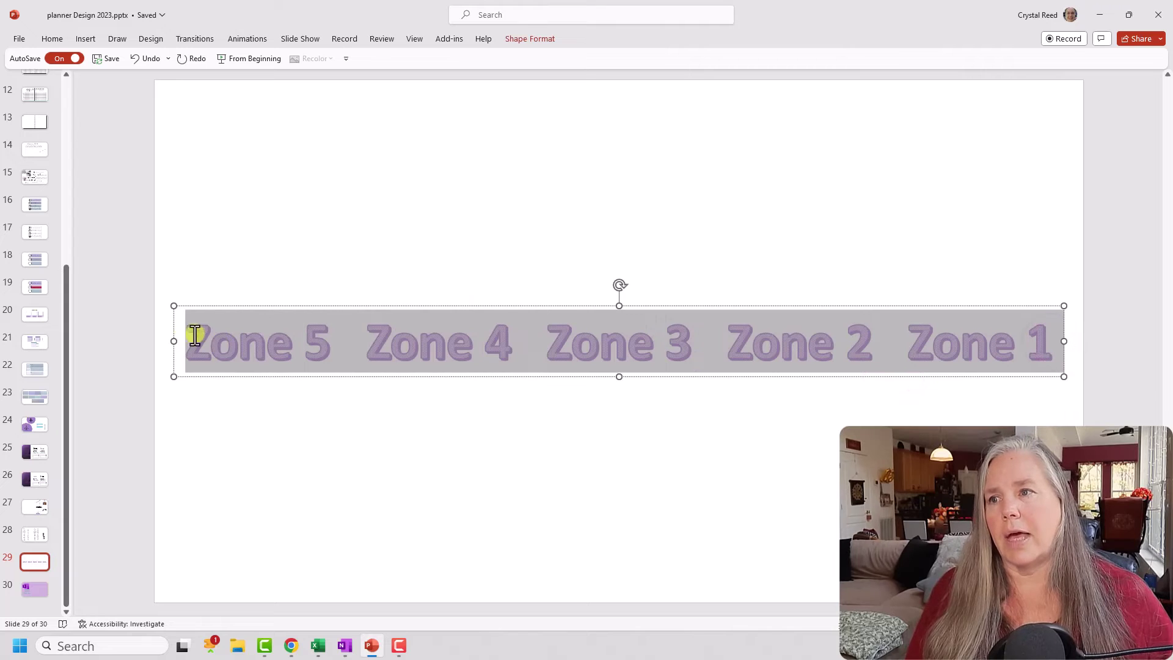
{"action": "right_click", "coordinate": [233, 339]}
{"action": "left_click", "coordinate": [264, 326]}
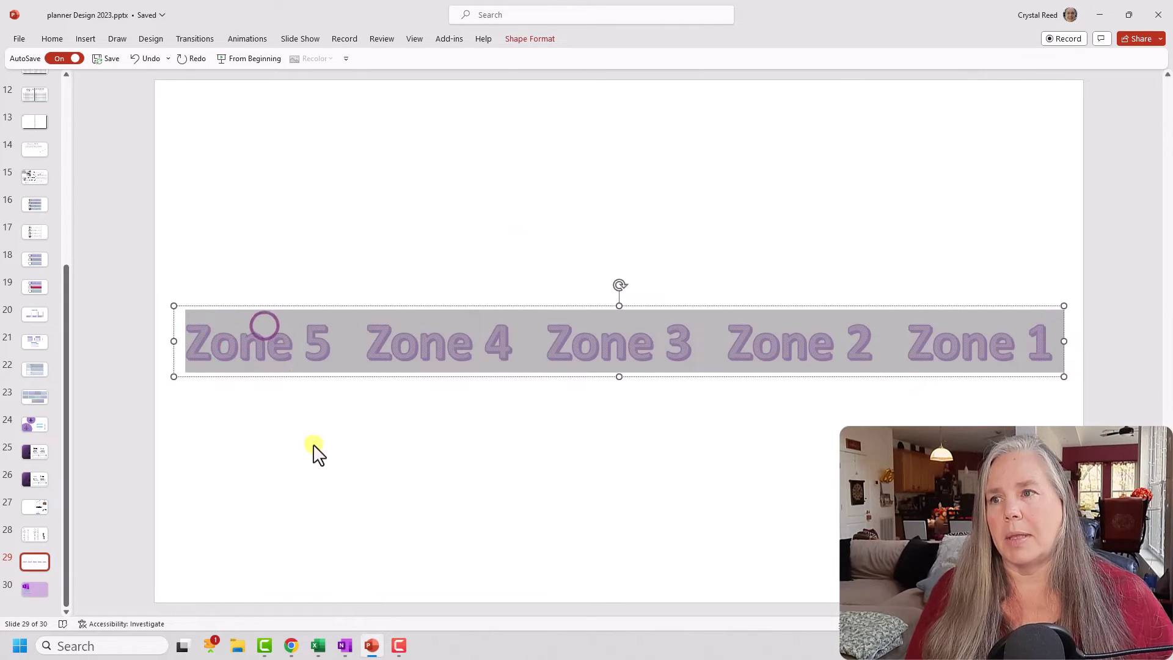
{"action": "left_click", "coordinate": [260, 453]}
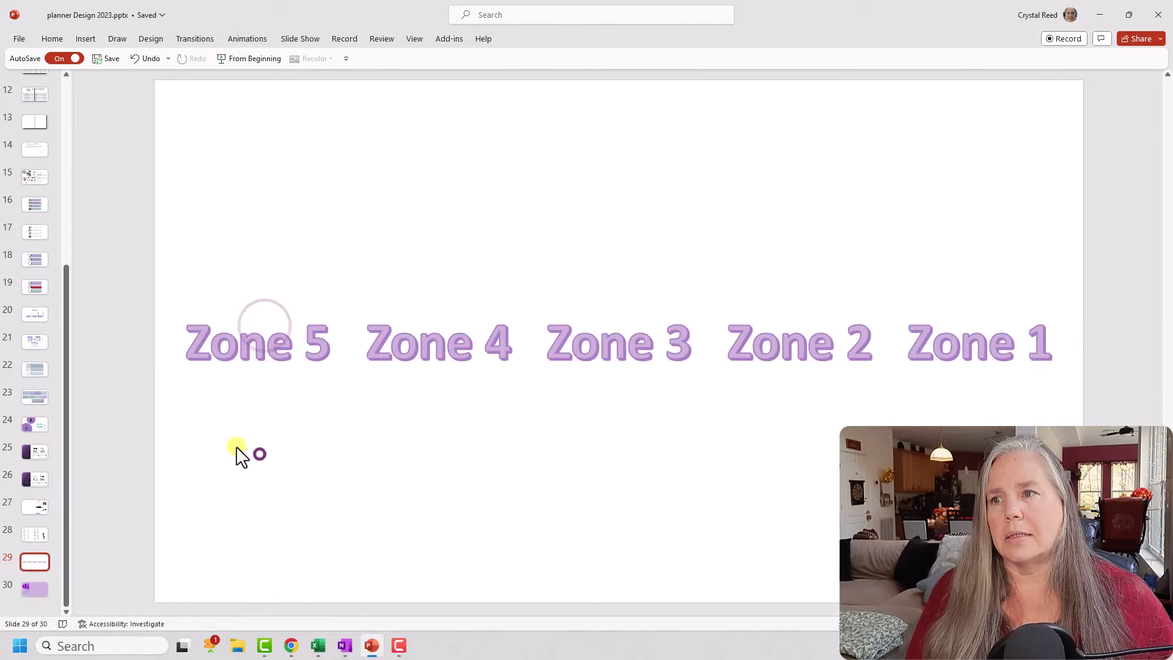
Paste the Zone row as a picture and move it beneath the original row
{"action": "right_click", "coordinate": [203, 440]}
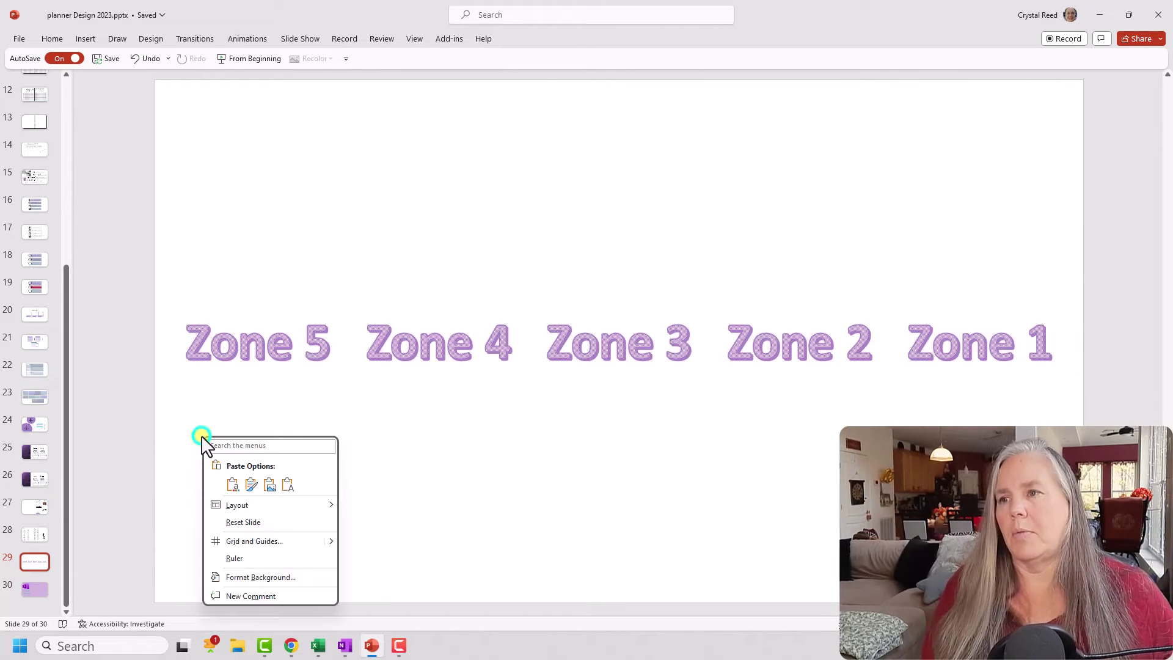
{"action": "left_click", "coordinate": [269, 486]}
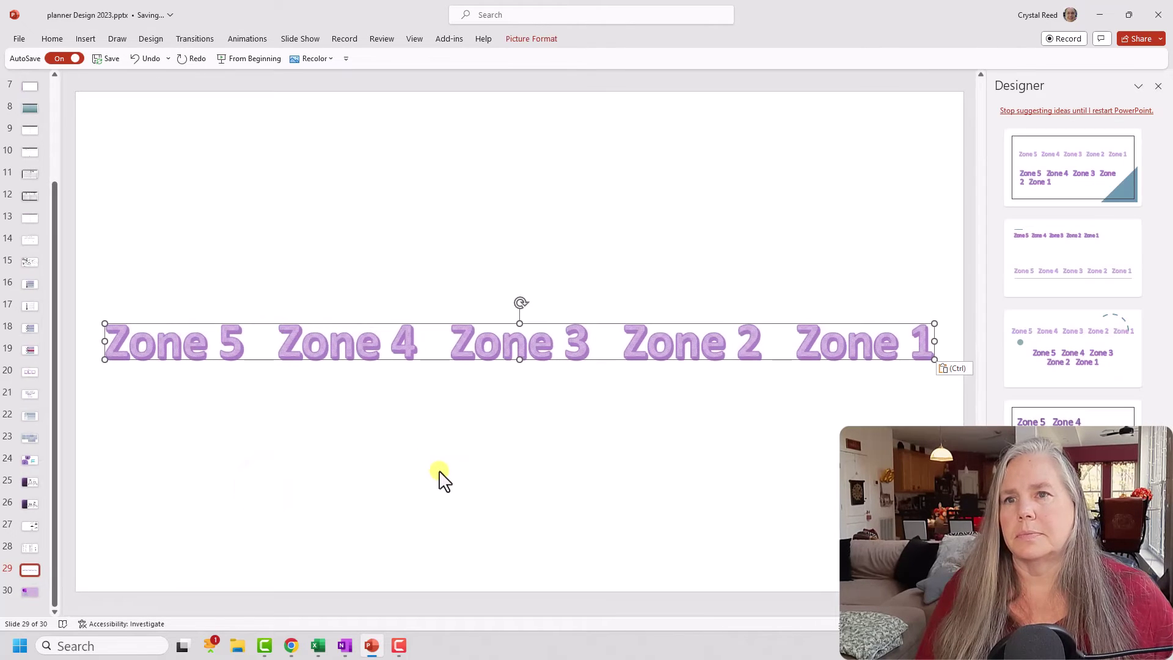
{"action": "left_click_drag", "start_coordinate": [483, 351], "coordinate": [485, 422]}
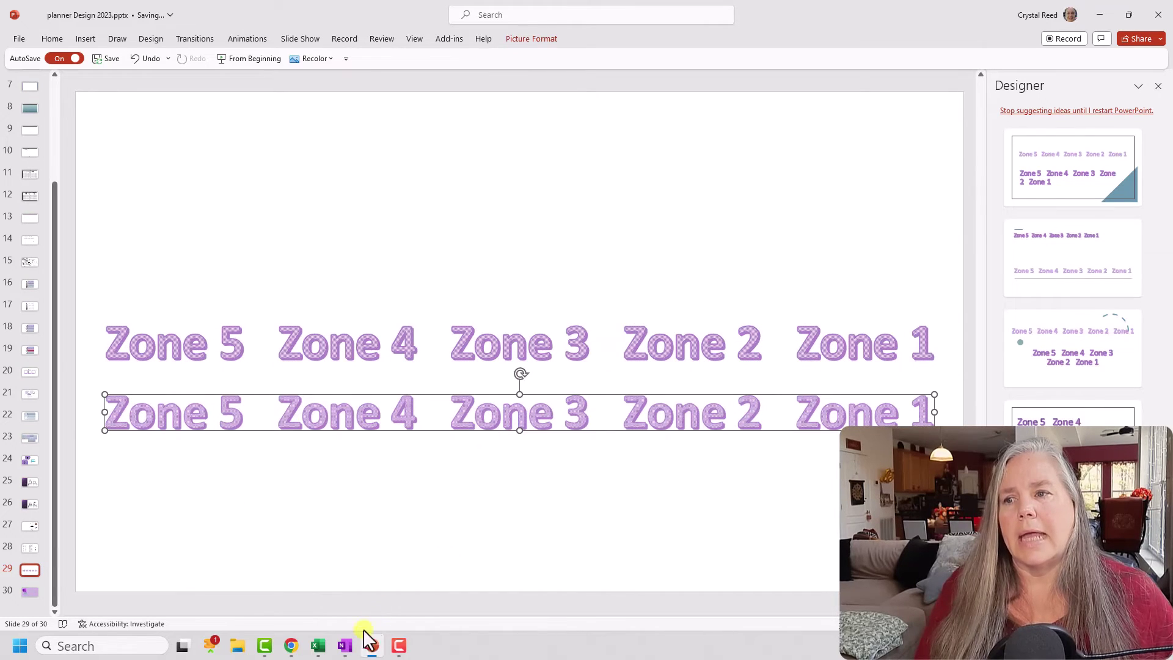
{"action": "left_click", "coordinate": [345, 645]}
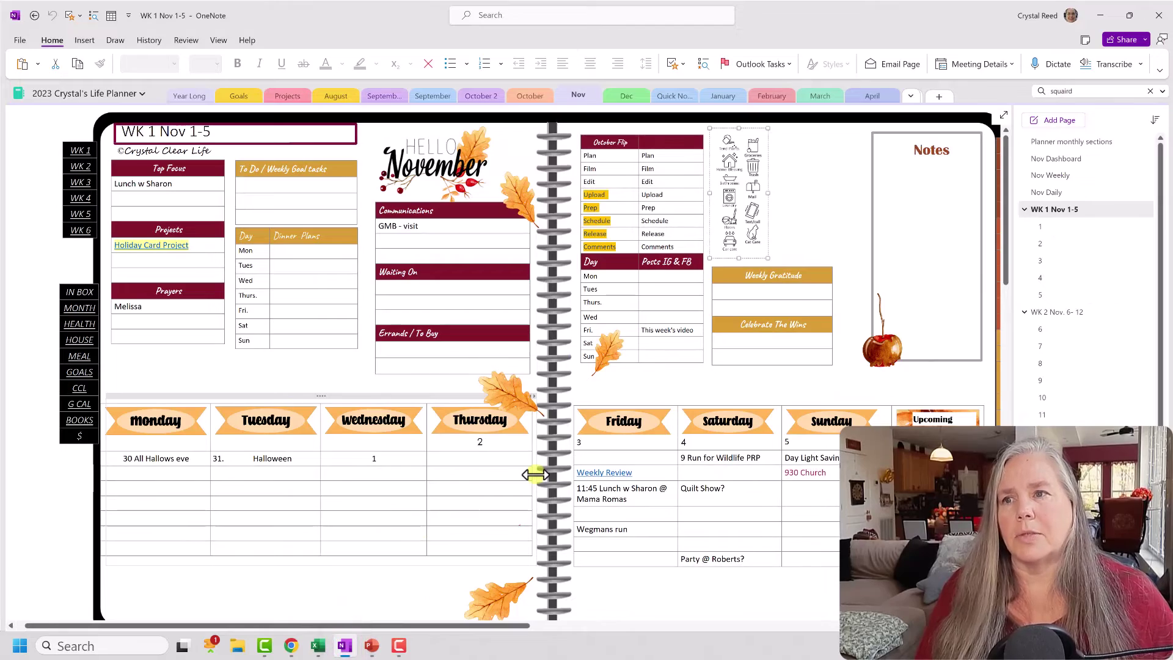
Paste the copied Zone row as a picture onto the OneNote Zone labels page
{"action": "scroll", "coordinate": [535, 475], "scroll_direction": "down", "scroll_amount": 4}
{"action": "scroll", "coordinate": [533, 477], "scroll_direction": "up", "scroll_amount": 3}
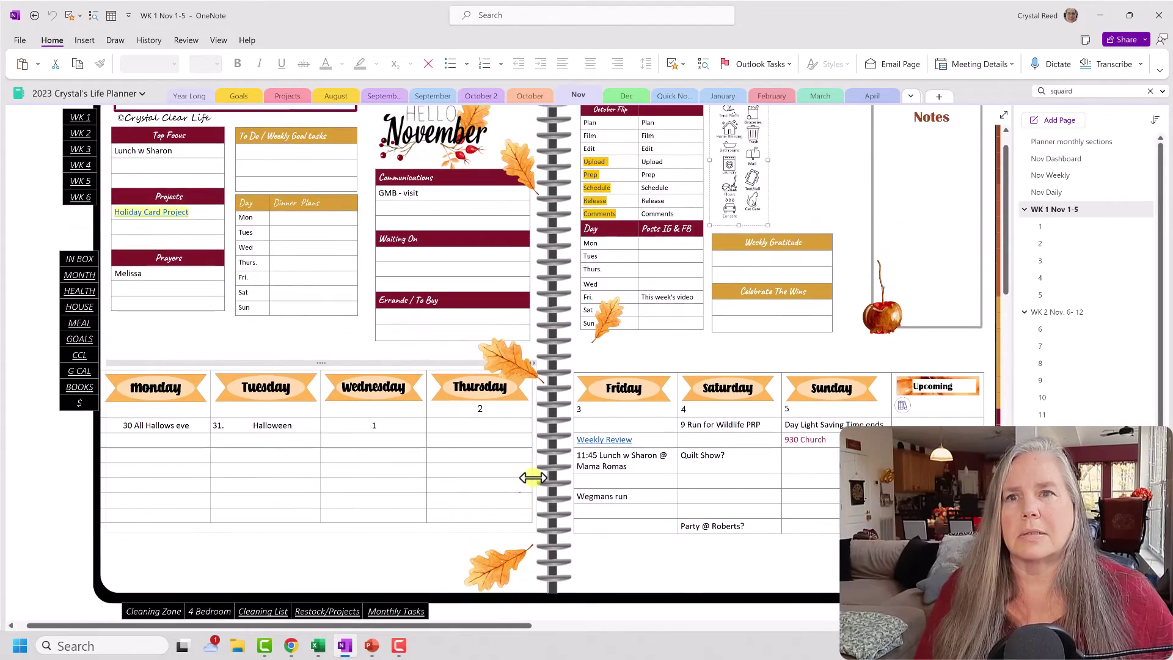
{"action": "scroll", "coordinate": [534, 477], "scroll_direction": "up", "scroll_amount": 1}
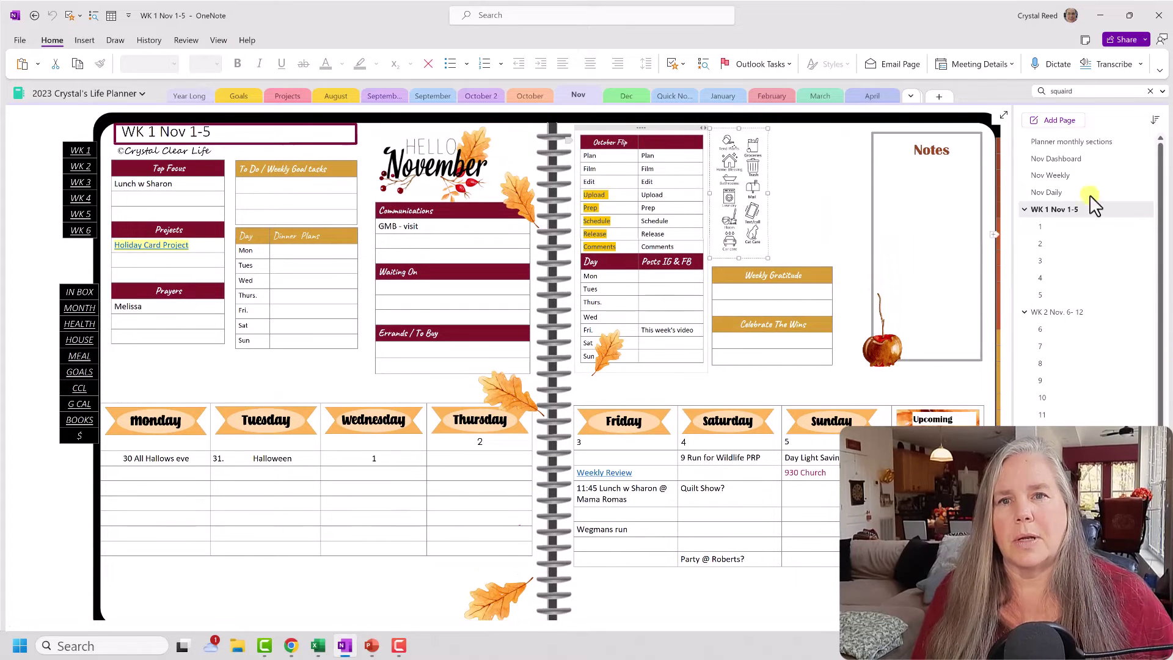
{"action": "left_click", "coordinate": [1160, 263]}
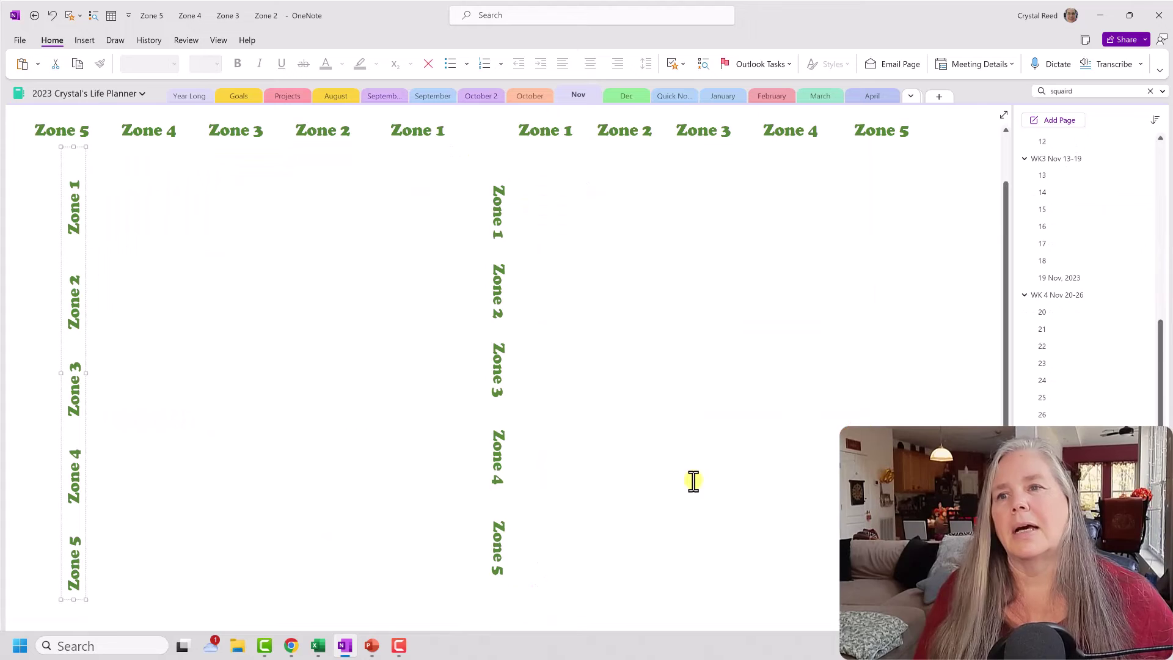
{"action": "left_click", "coordinate": [558, 283]}
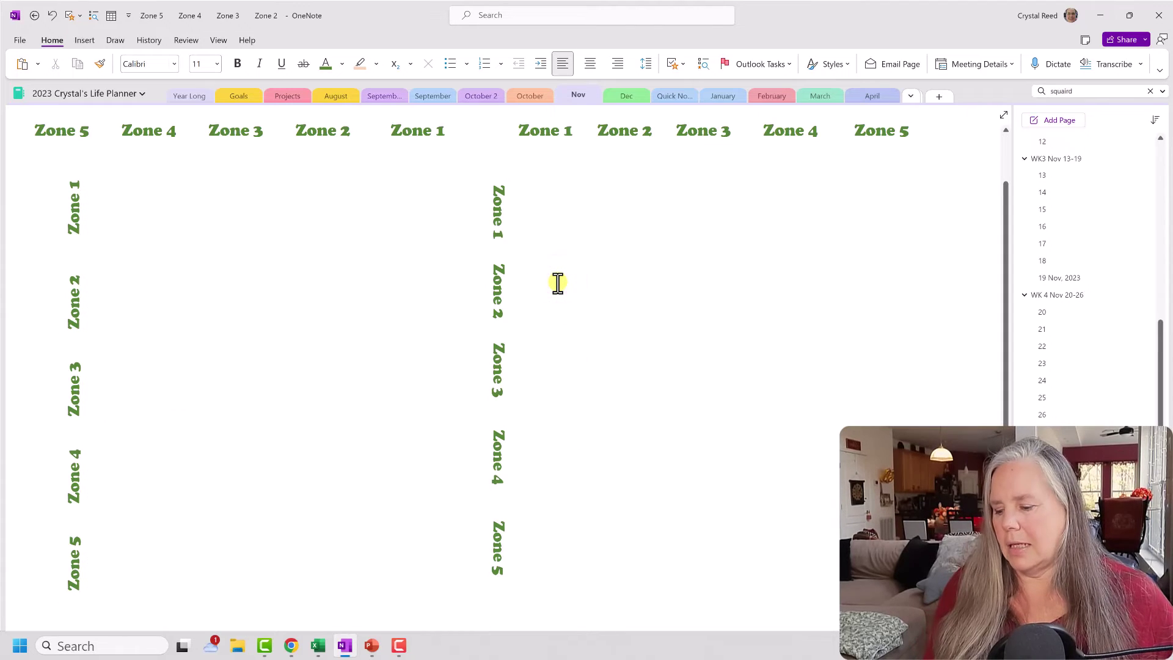
{"action": "right_click", "coordinate": [558, 283]}
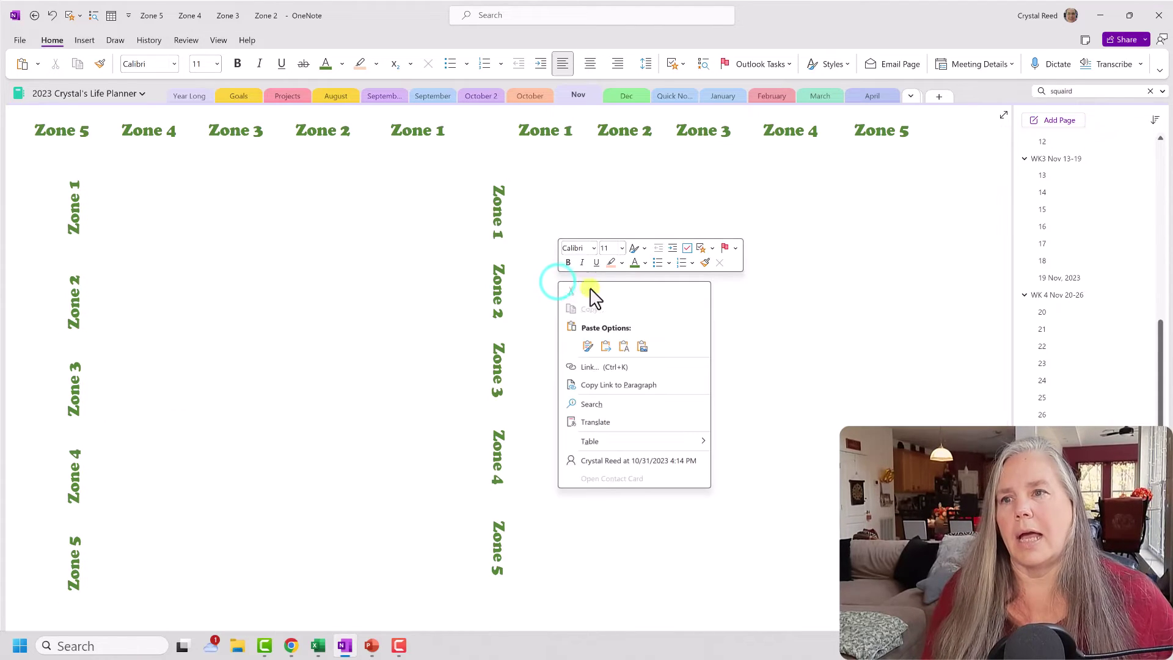
{"action": "left_click", "coordinate": [639, 347]}
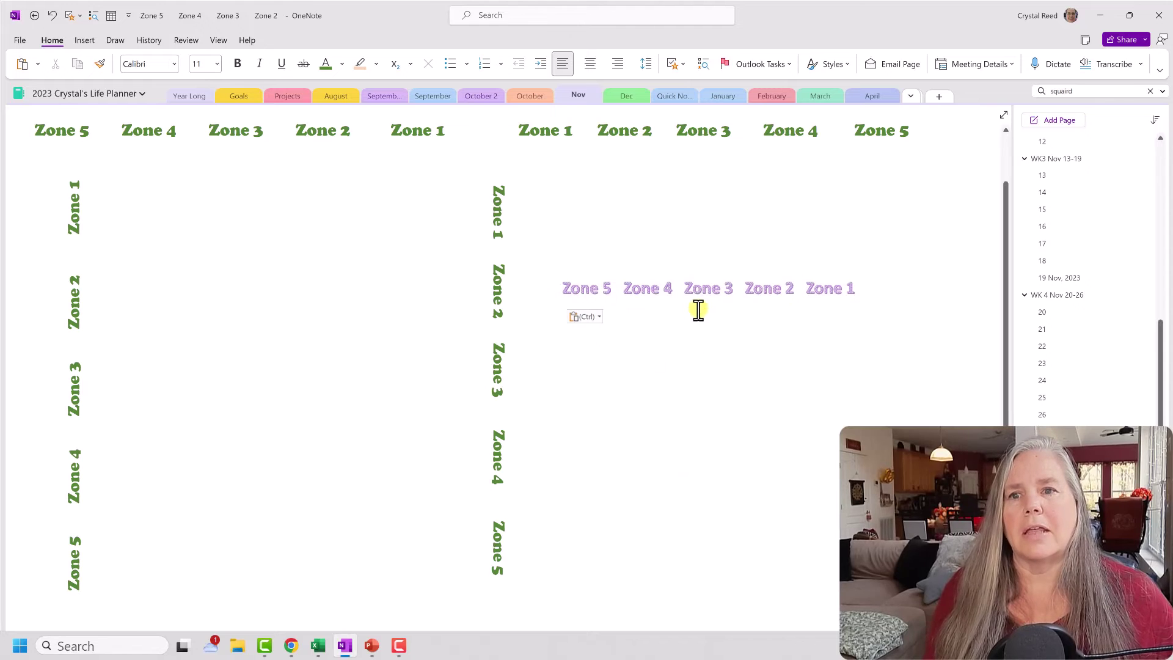
Rotate the purple Zone picture left 90° into a vertical strip
{"action": "left_click", "coordinate": [790, 290]}
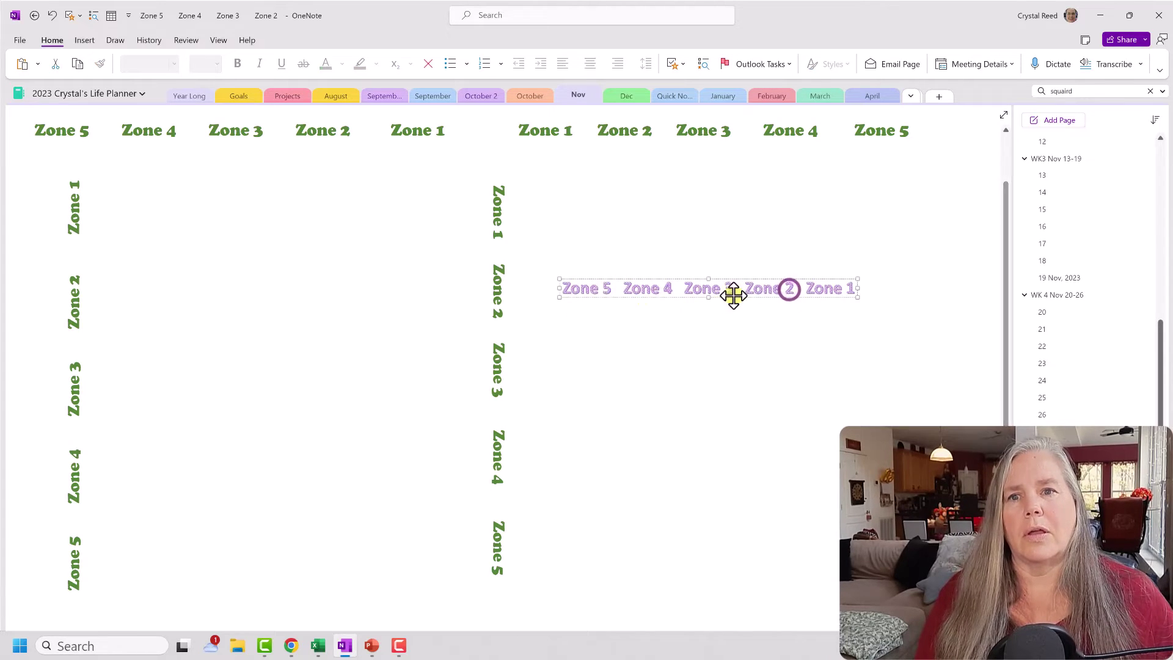
{"action": "right_click", "coordinate": [759, 291]}
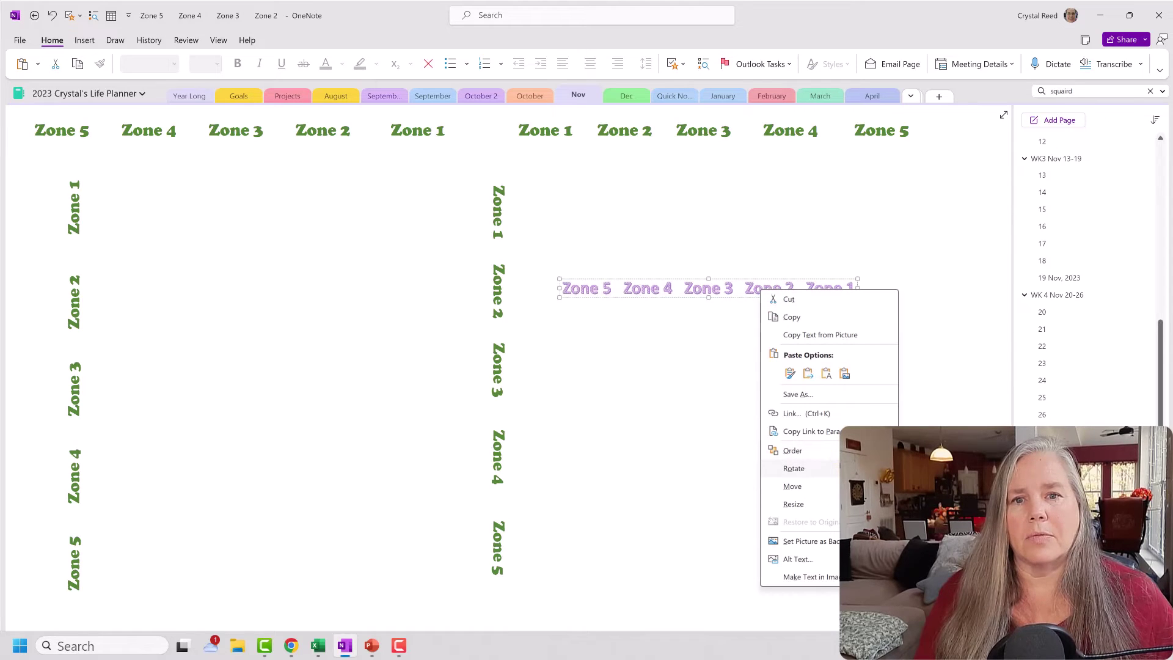
{"action": "left_click", "coordinate": [942, 486]}
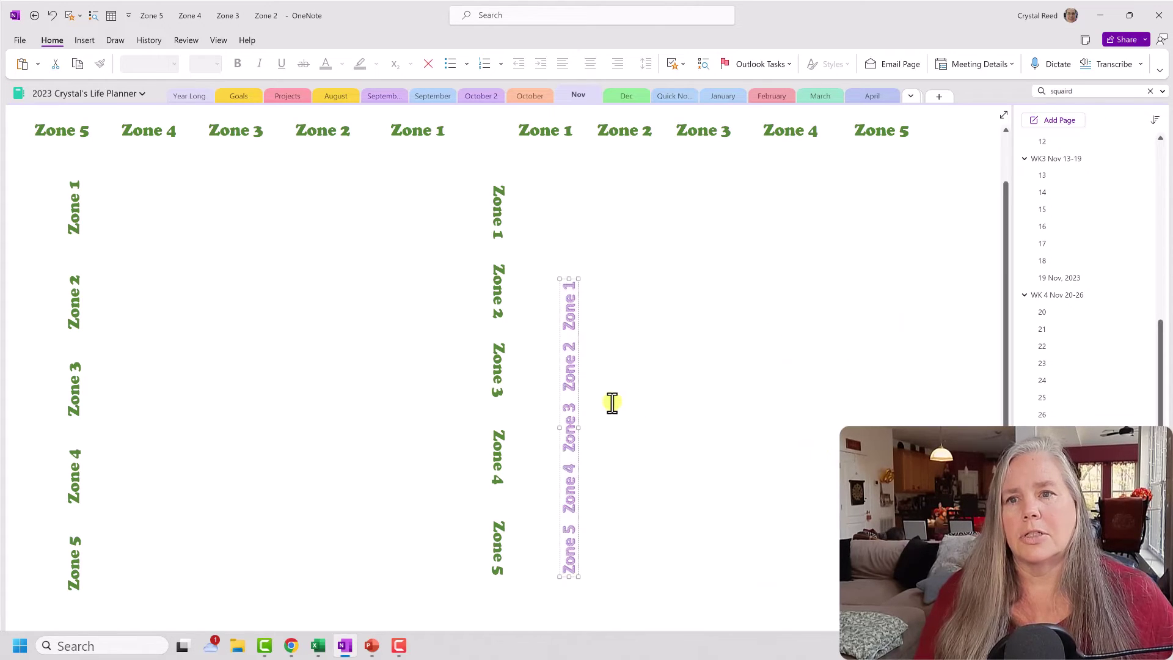
Move the vertical purple Zone strip to the left columns and enlarge it
{"action": "left_click_drag", "start_coordinate": [566, 412], "coordinate": [201, 359]}
{"action": "left_click_drag", "start_coordinate": [212, 224], "coordinate": [171, 393]}
{"action": "scroll", "coordinate": [218, 330], "scroll_direction": "down", "scroll_amount": 1}
{"action": "scroll", "coordinate": [218, 330], "scroll_direction": "down", "scroll_amount": 2}
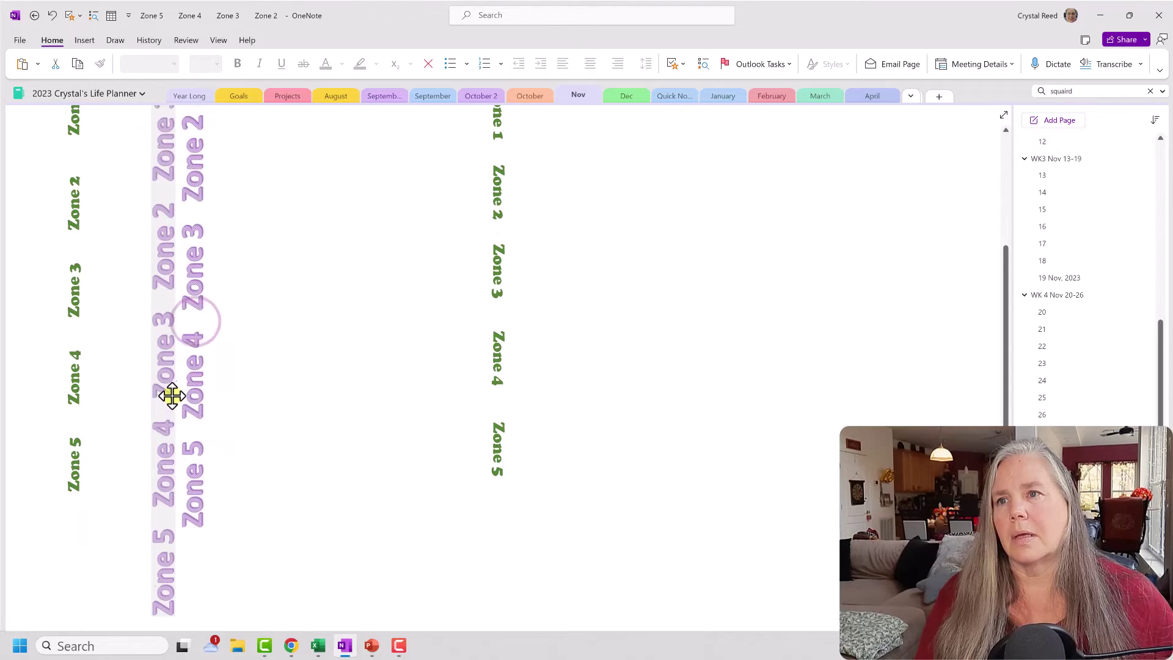
{"action": "scroll", "coordinate": [175, 388], "scroll_direction": "down", "scroll_amount": 1}
{"action": "scroll", "coordinate": [126, 204], "scroll_direction": "up", "scroll_amount": 5}
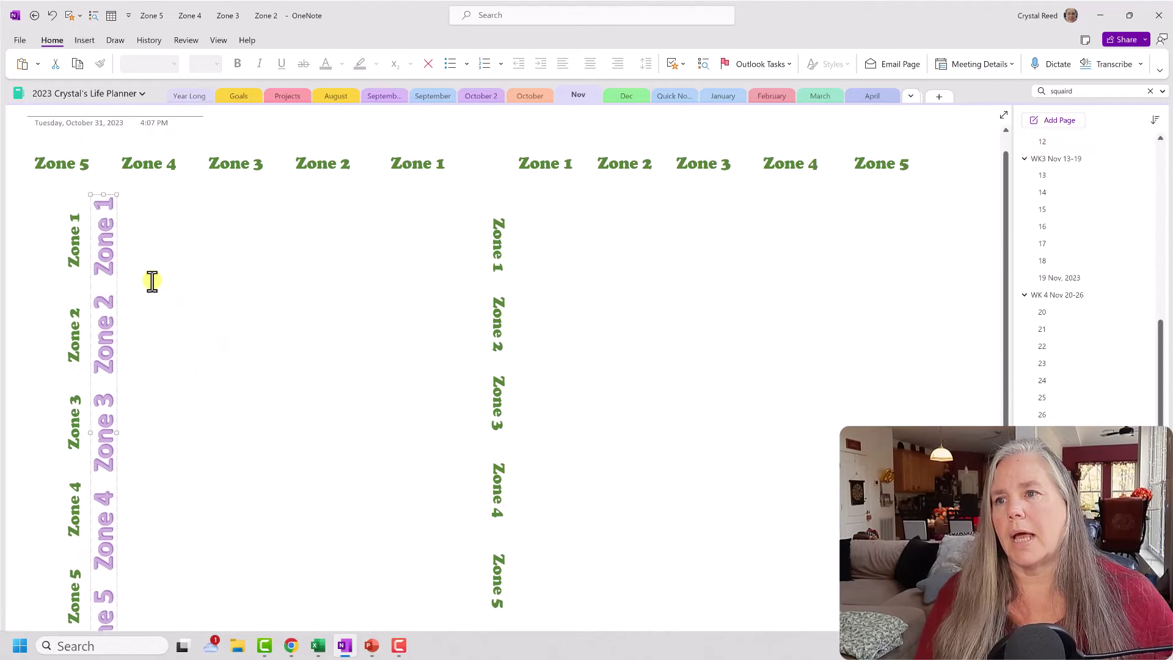
Resize the purple strip to fit the column and level it with the green labels
{"action": "left_click_drag", "start_coordinate": [115, 197], "coordinate": [97, 227]}
{"action": "left_click_drag", "start_coordinate": [106, 268], "coordinate": [108, 254]}
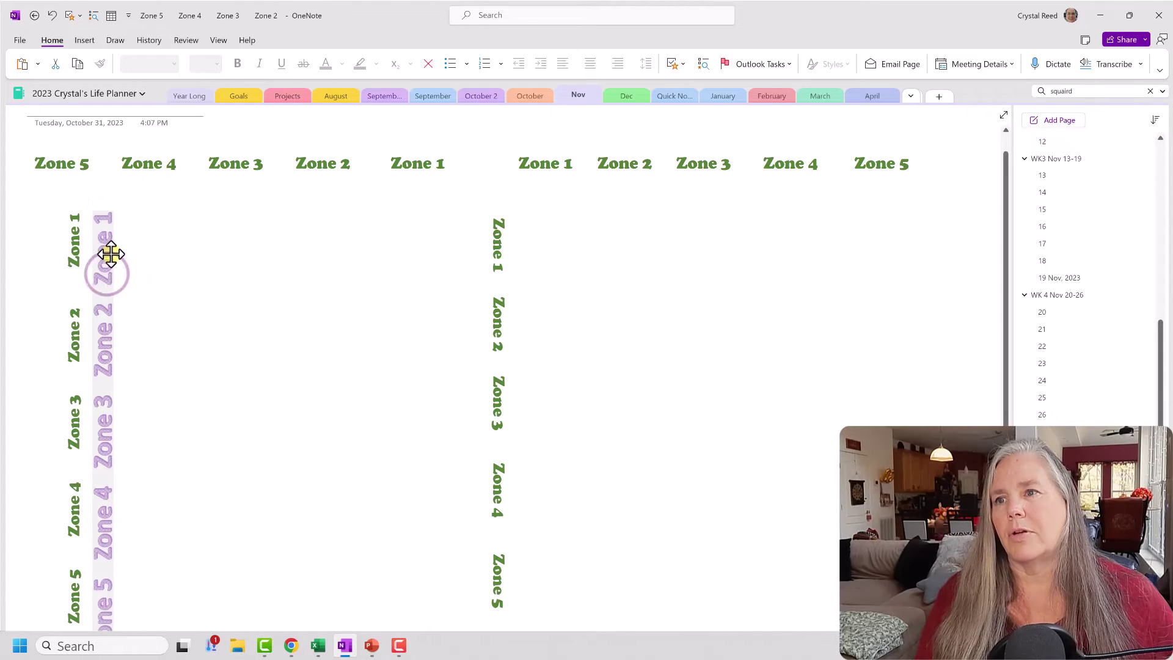
{"action": "left_click", "coordinate": [149, 264]}
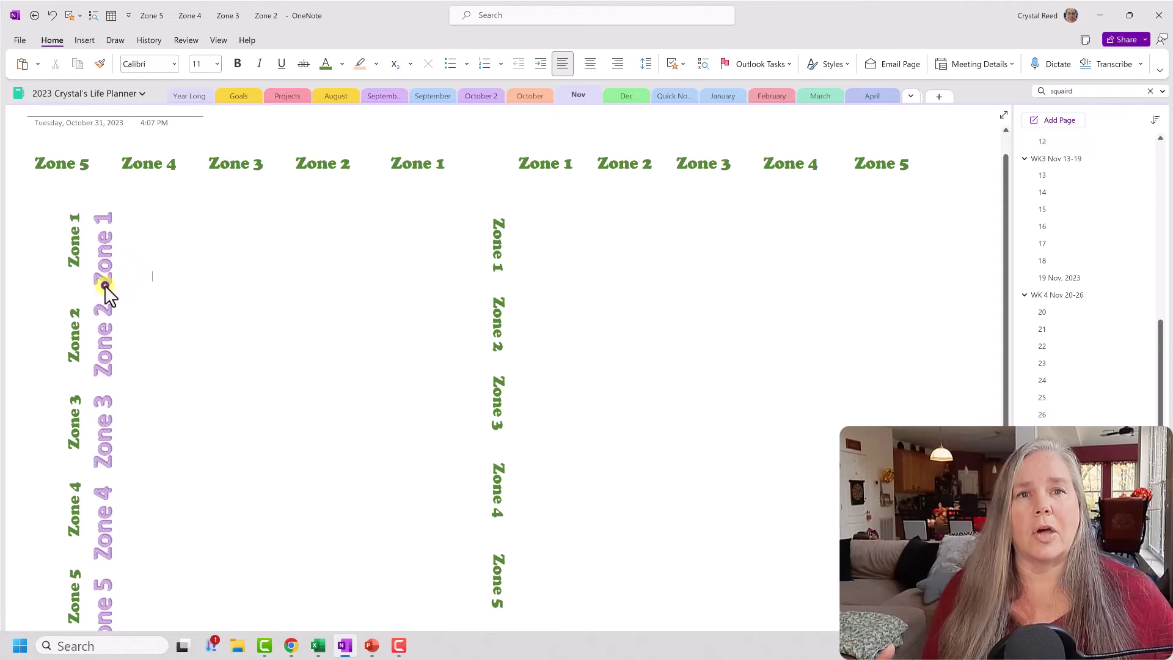
{"action": "left_click", "coordinate": [104, 294]}
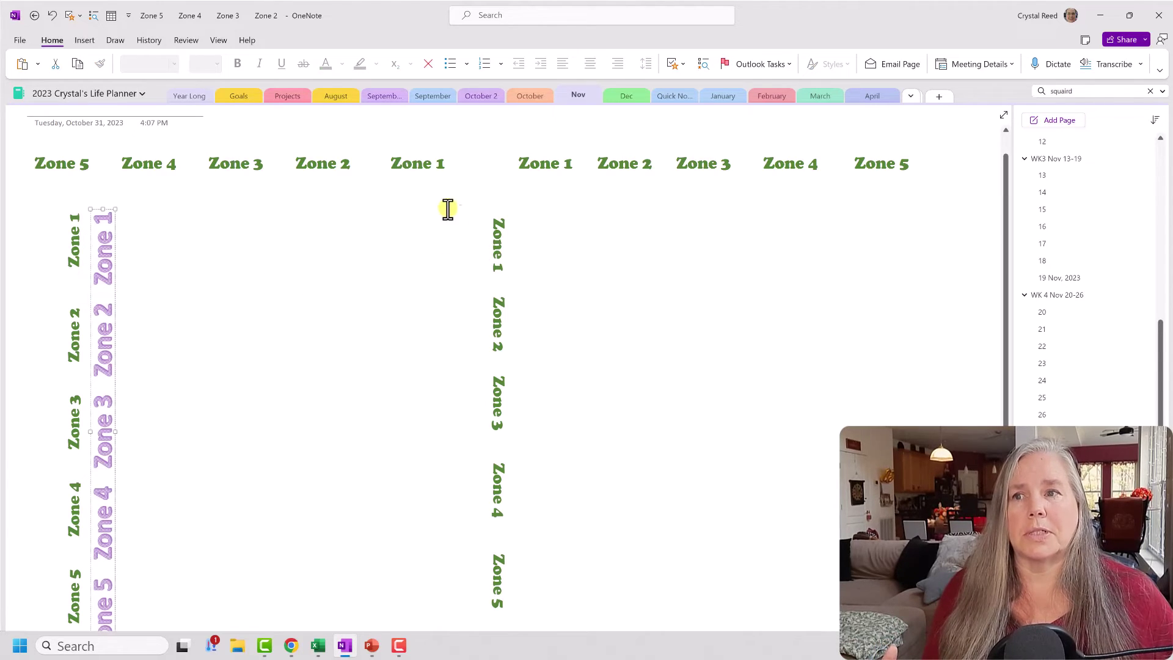
{"action": "left_click", "coordinate": [406, 148]}
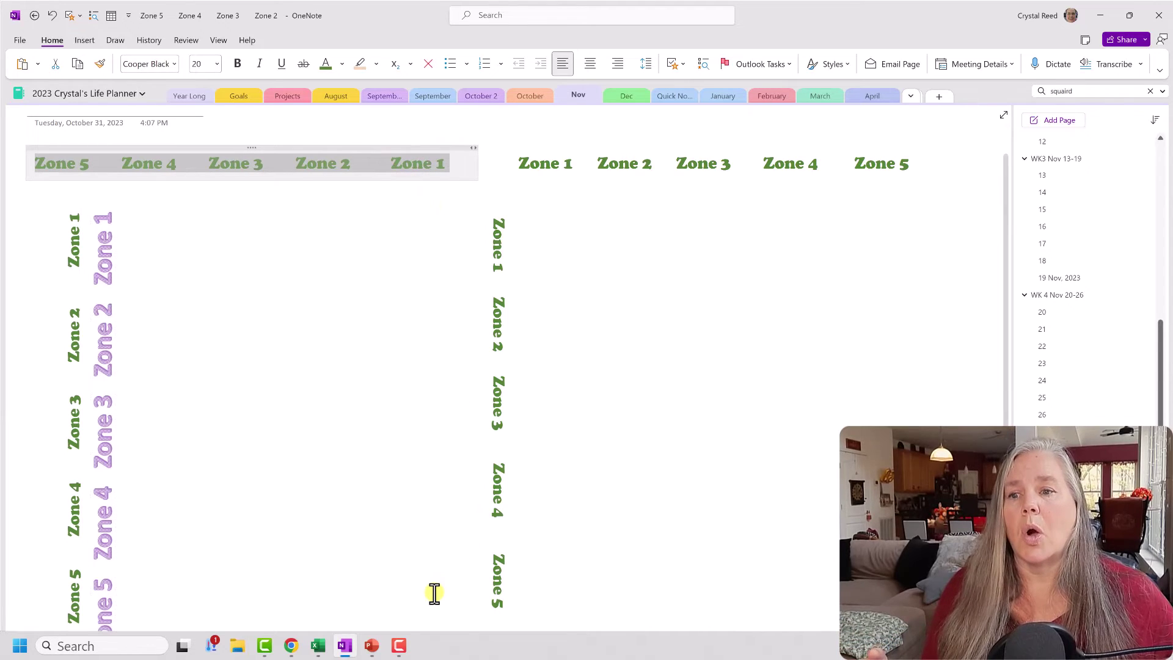
Color the upper Zone 5–Zone 1 text in PowerPoint gray-blue
{"action": "left_click", "coordinate": [371, 646]}
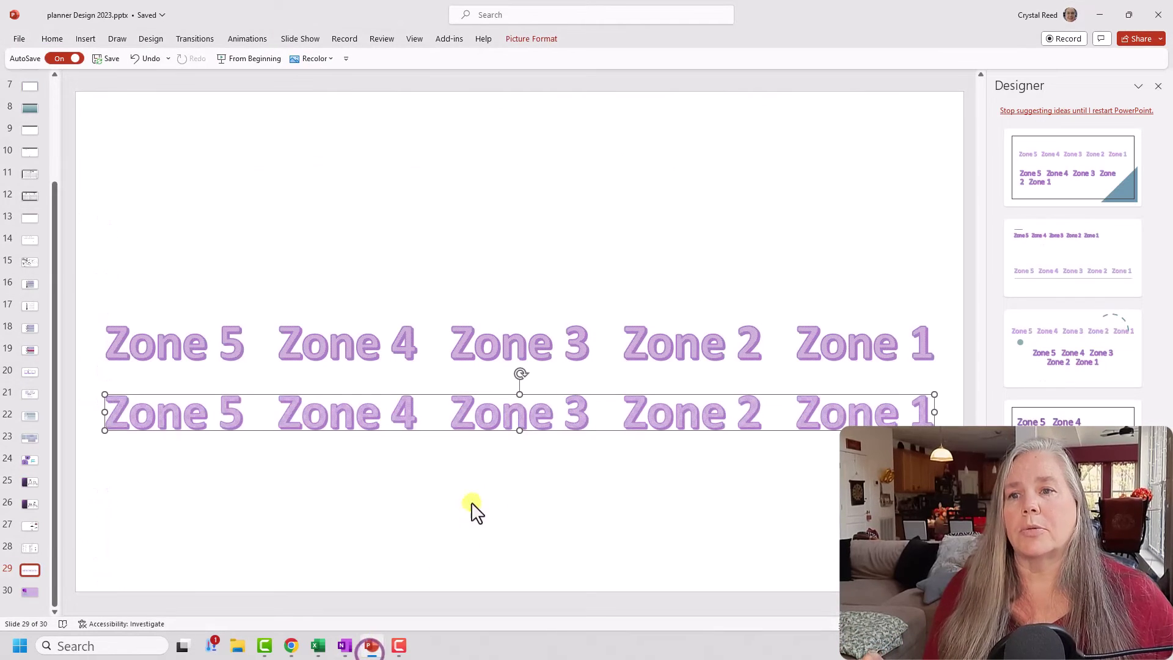
{"action": "left_click", "coordinate": [544, 343]}
{"action": "left_click", "coordinate": [645, 345]}
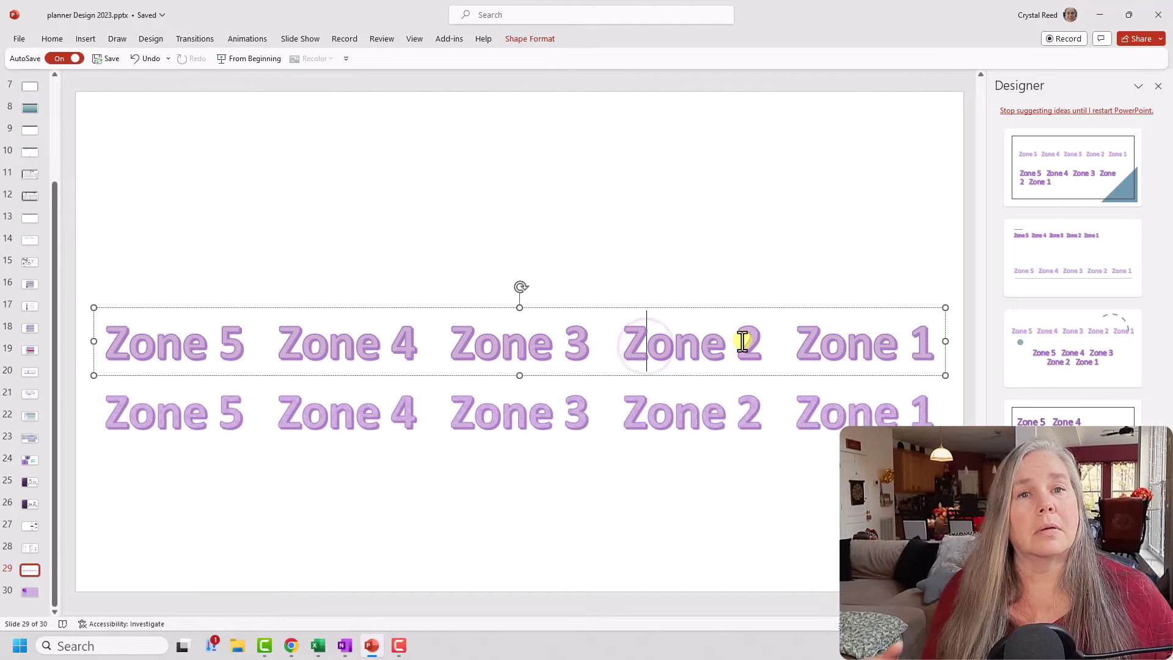
{"action": "triple_click", "coordinate": [794, 341]}
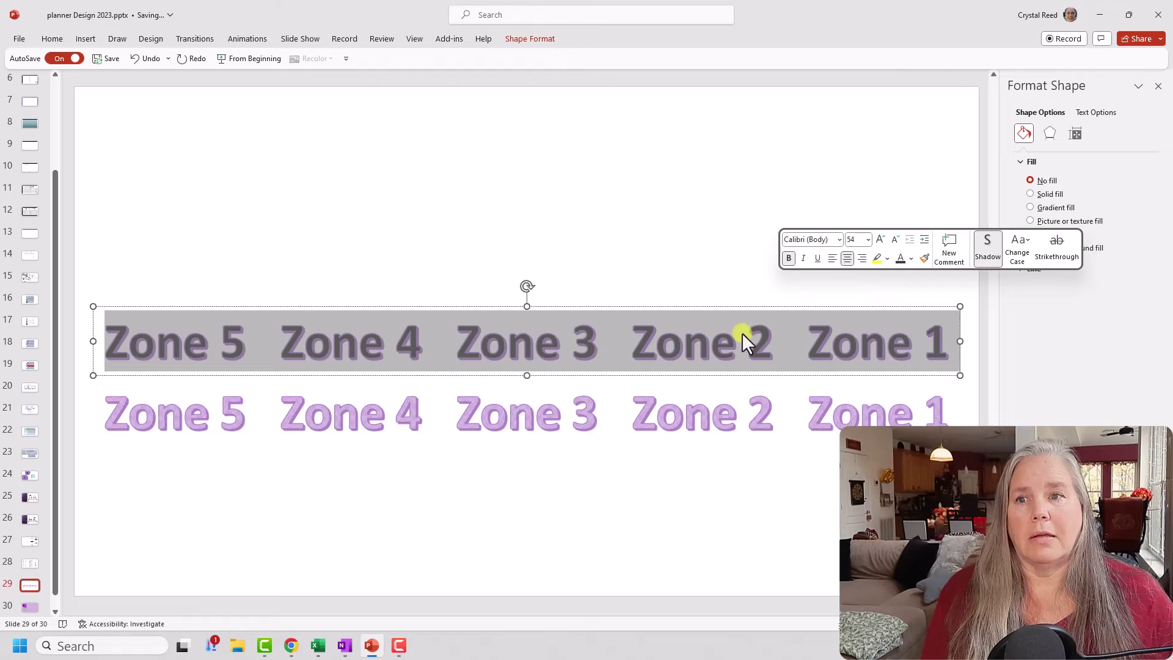
{"action": "left_click", "coordinate": [911, 259]}
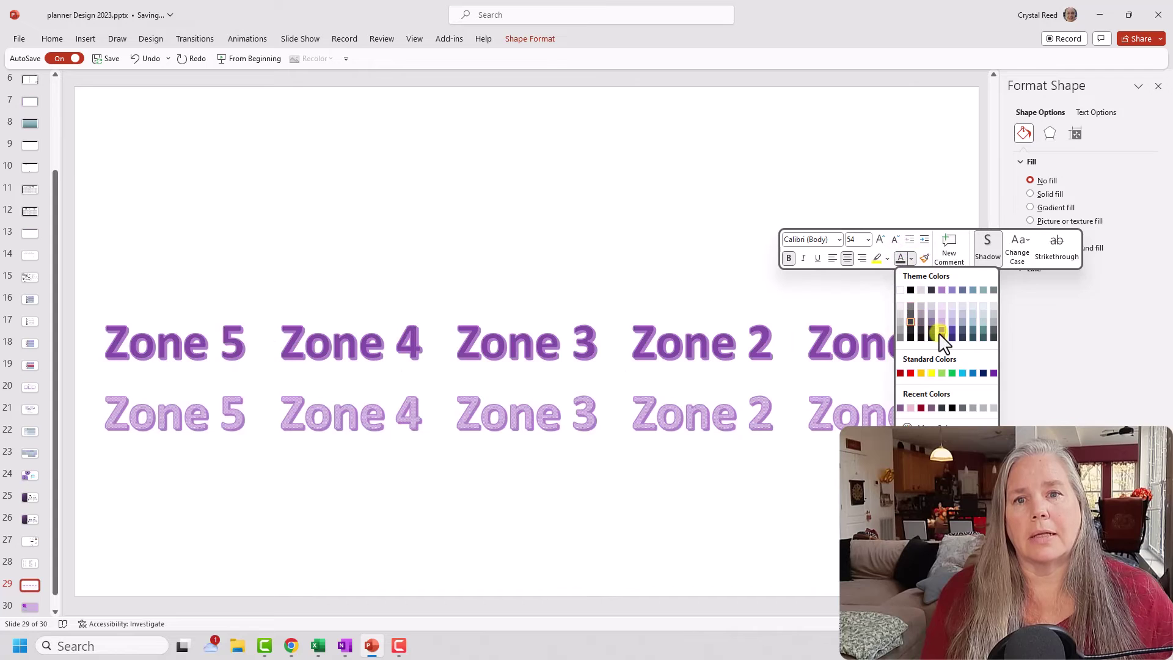
{"action": "left_click", "coordinate": [983, 331]}
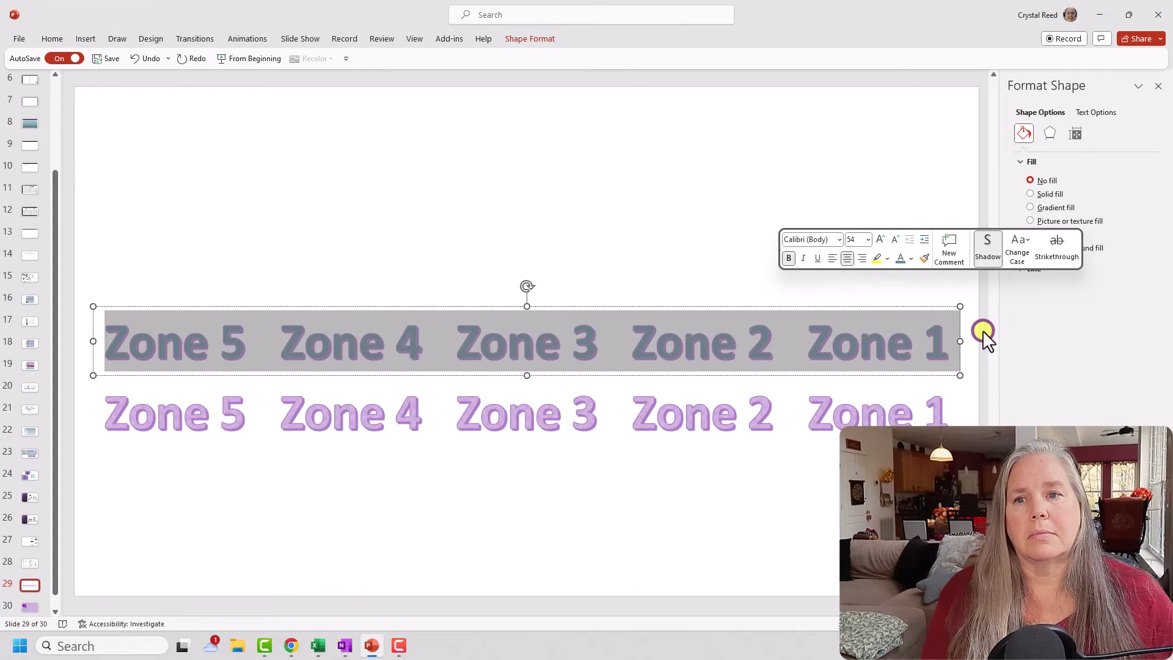
Copy the gray-blue Zone line and return to OneNote
{"action": "right_click", "coordinate": [675, 338]}
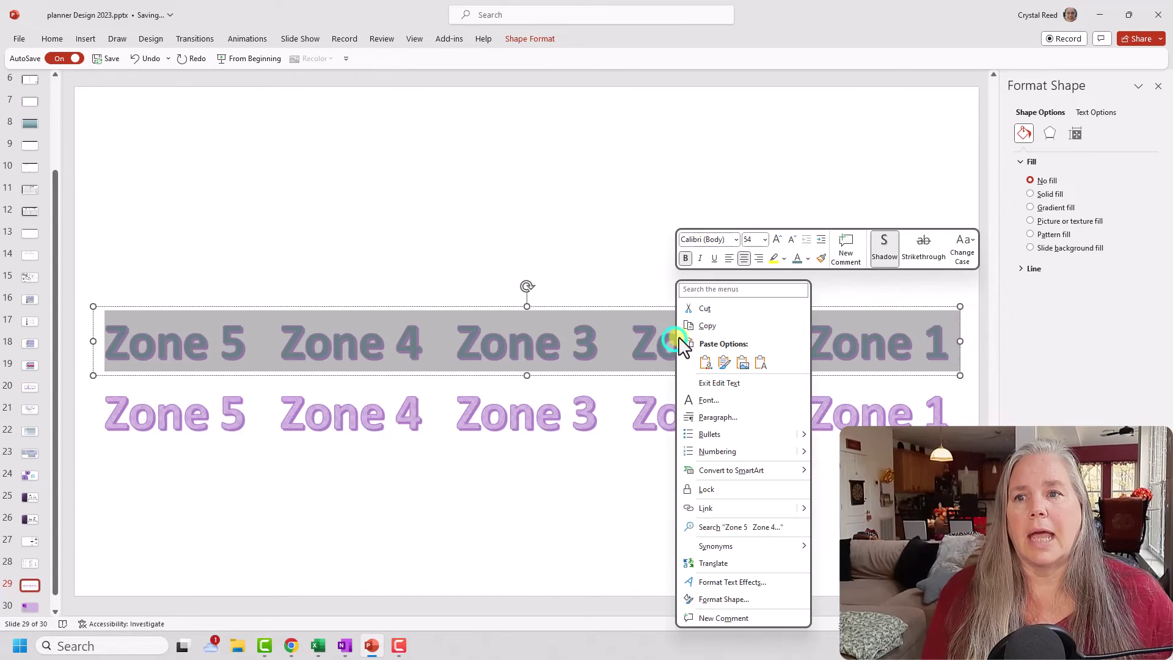
{"action": "left_click", "coordinate": [708, 326]}
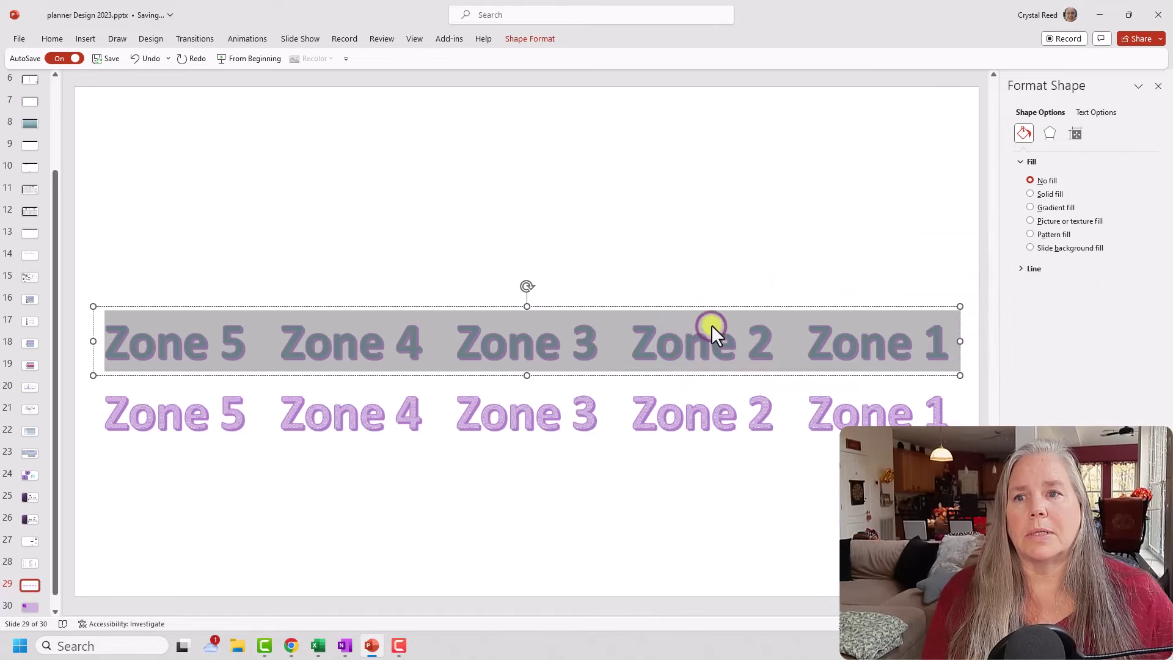
{"action": "left_click", "coordinate": [345, 644]}
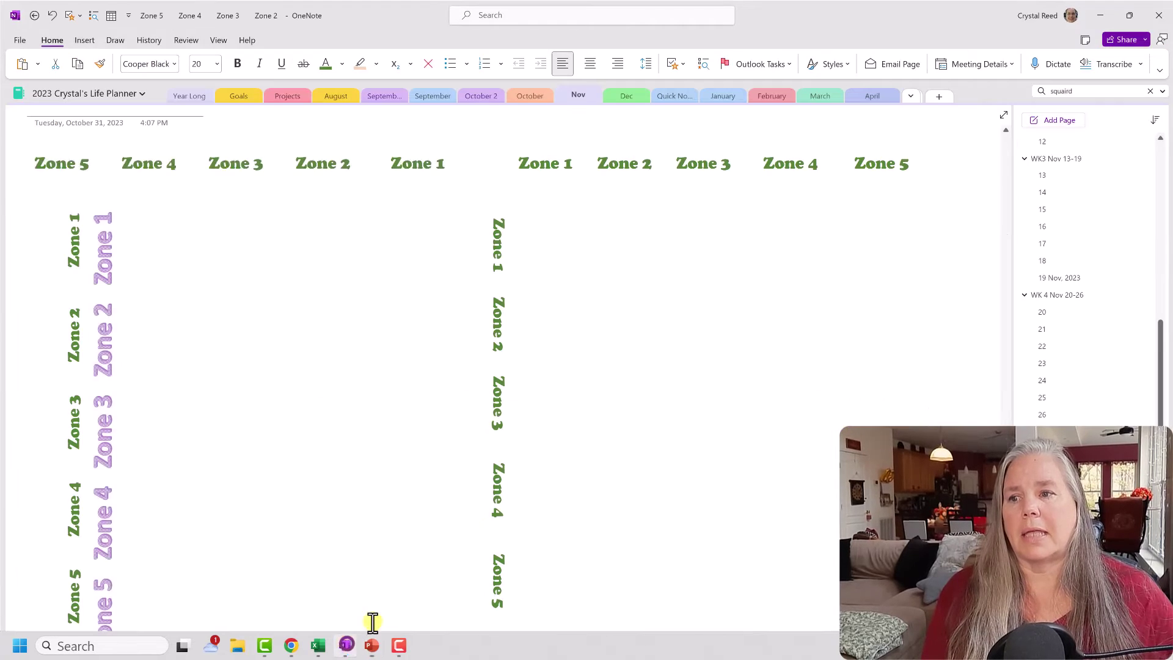
Paste the gray-blue Zone line as a picture and rotate it vertical
{"action": "right_click", "coordinate": [577, 358]}
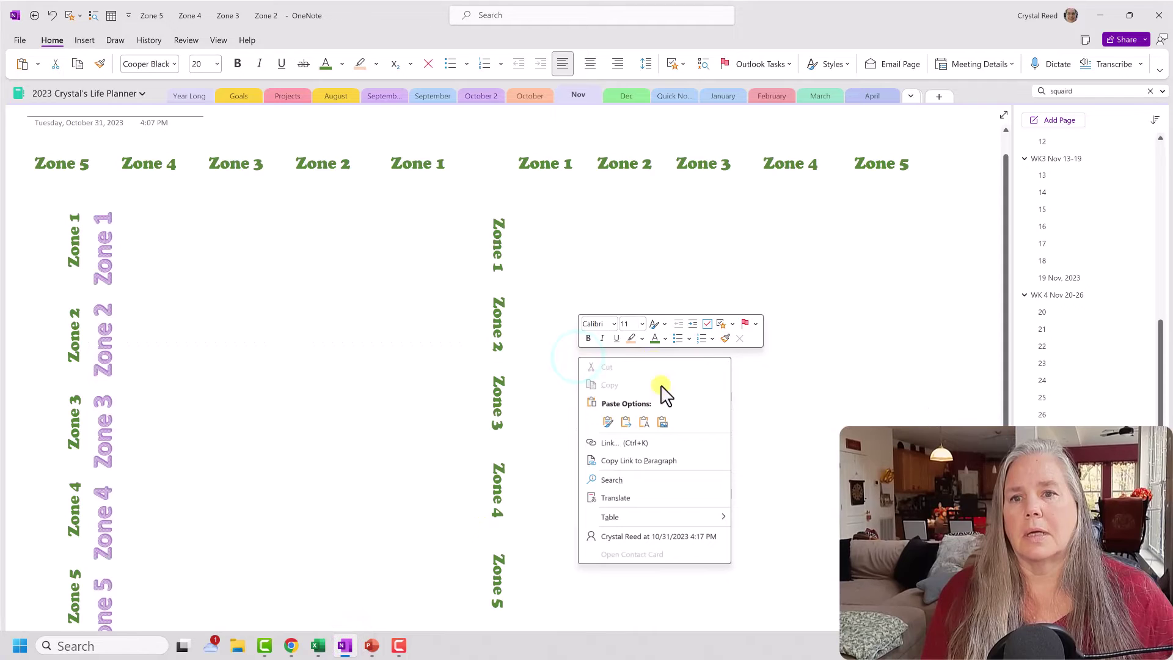
{"action": "left_click", "coordinate": [663, 423]}
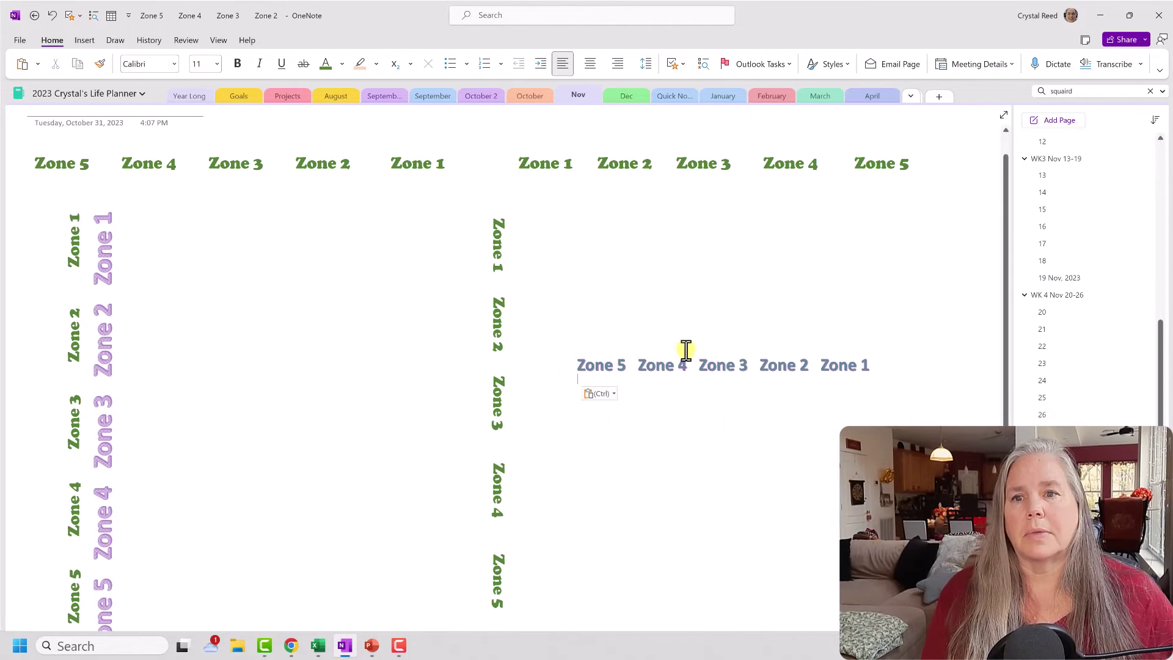
{"action": "left_click", "coordinate": [746, 367]}
{"action": "right_click", "coordinate": [747, 367]}
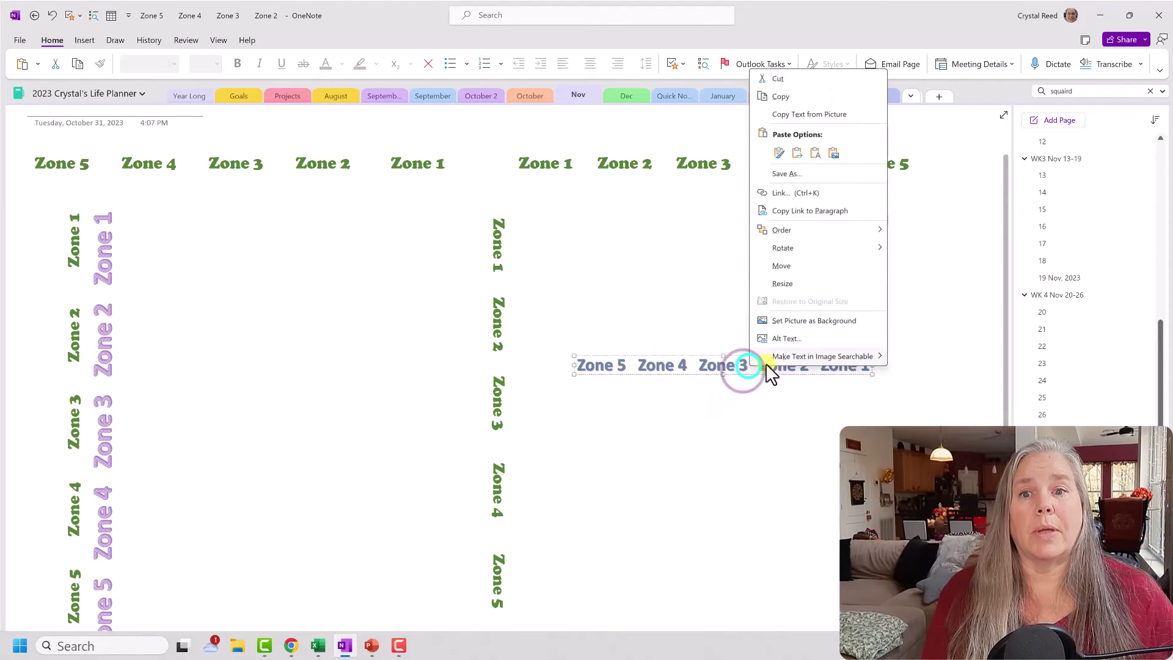
{"action": "mouse_move", "coordinate": [855, 247]}
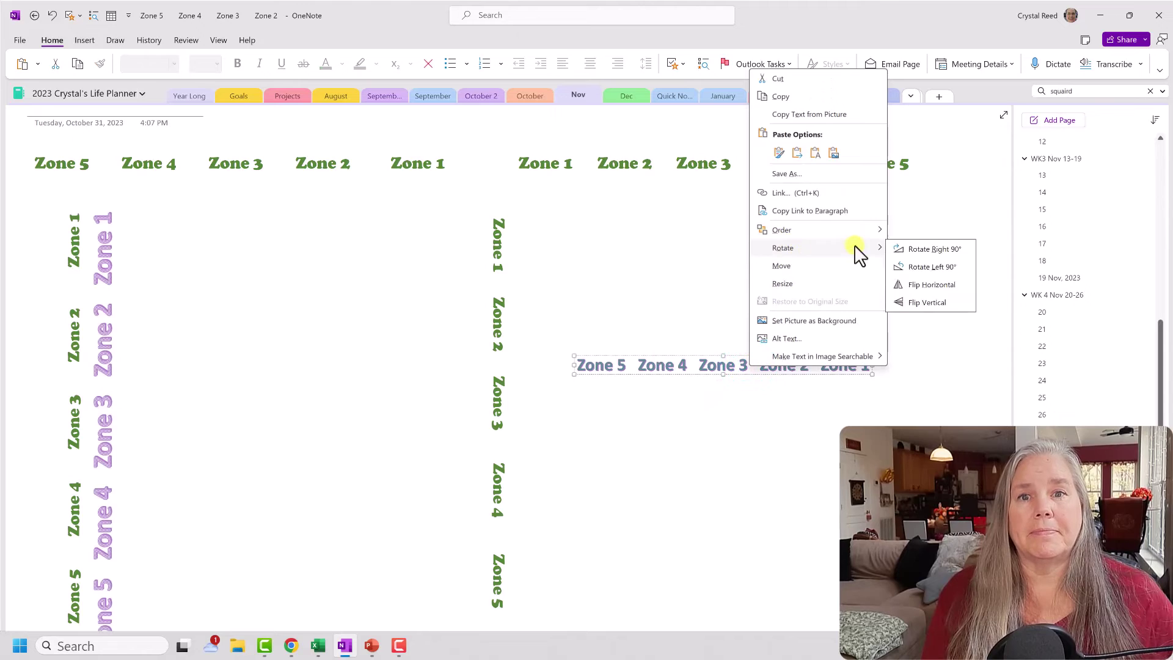
{"action": "left_click", "coordinate": [917, 267]}
Place the gray-blue strip beside the purple one and resize it to match
{"action": "left_click_drag", "start_coordinate": [586, 439], "coordinate": [179, 336]}
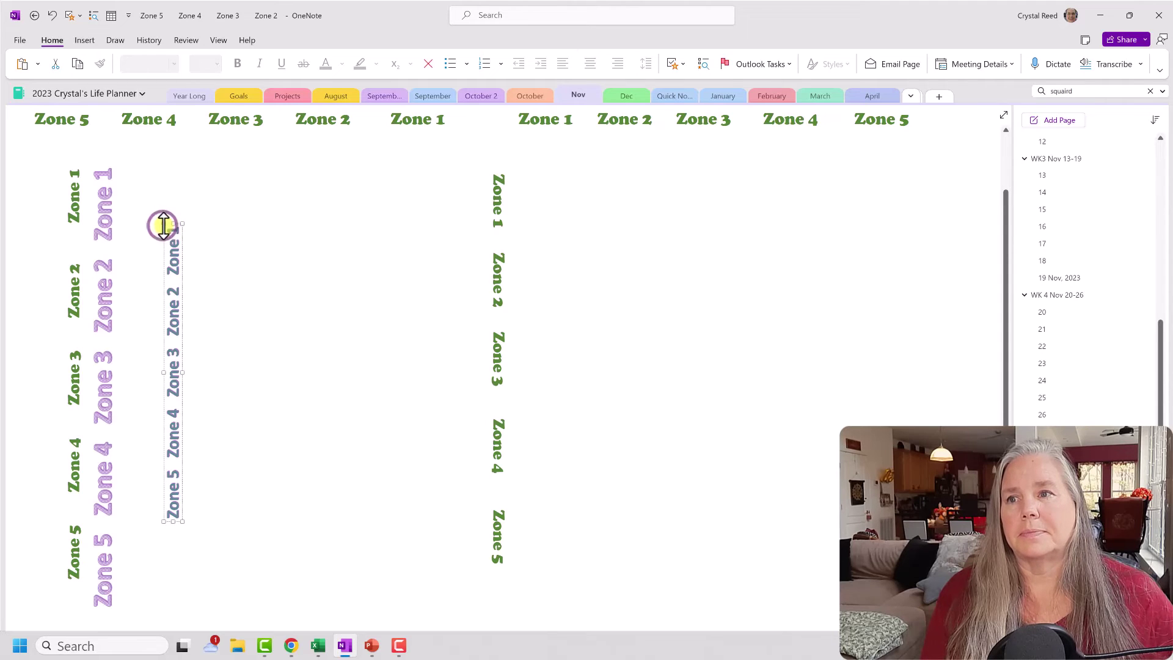
{"action": "left_click_drag", "start_coordinate": [161, 221], "coordinate": [147, 268]}
{"action": "left_click", "coordinate": [211, 305]}
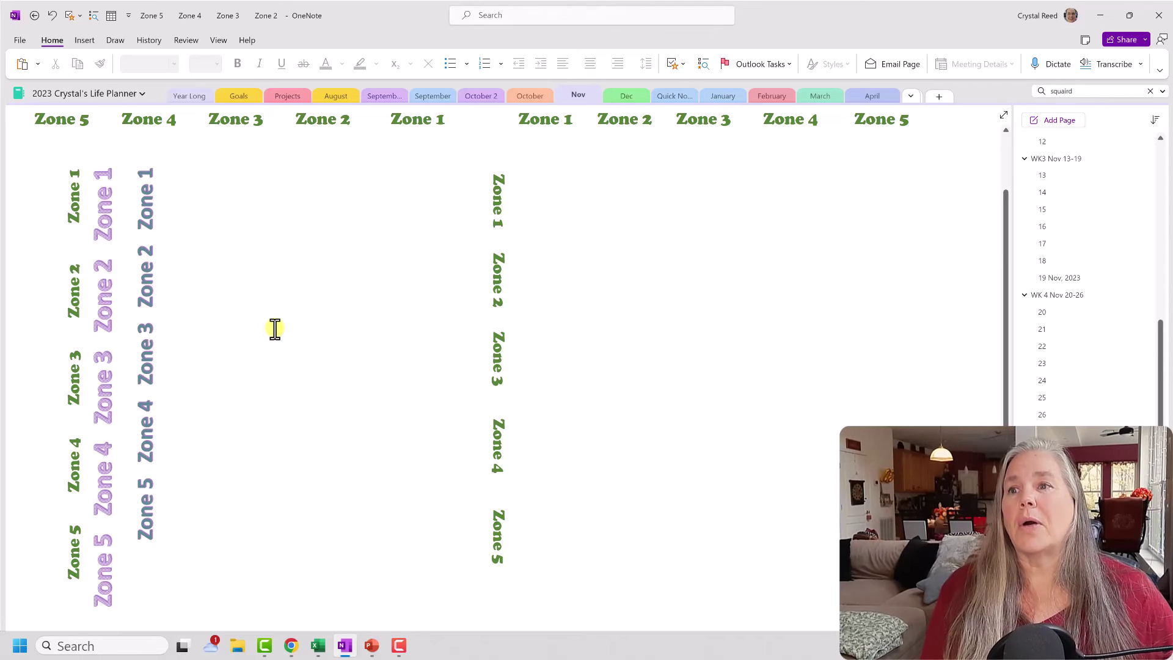
{"action": "scroll", "coordinate": [273, 329], "scroll_direction": "up", "scroll_amount": 2}
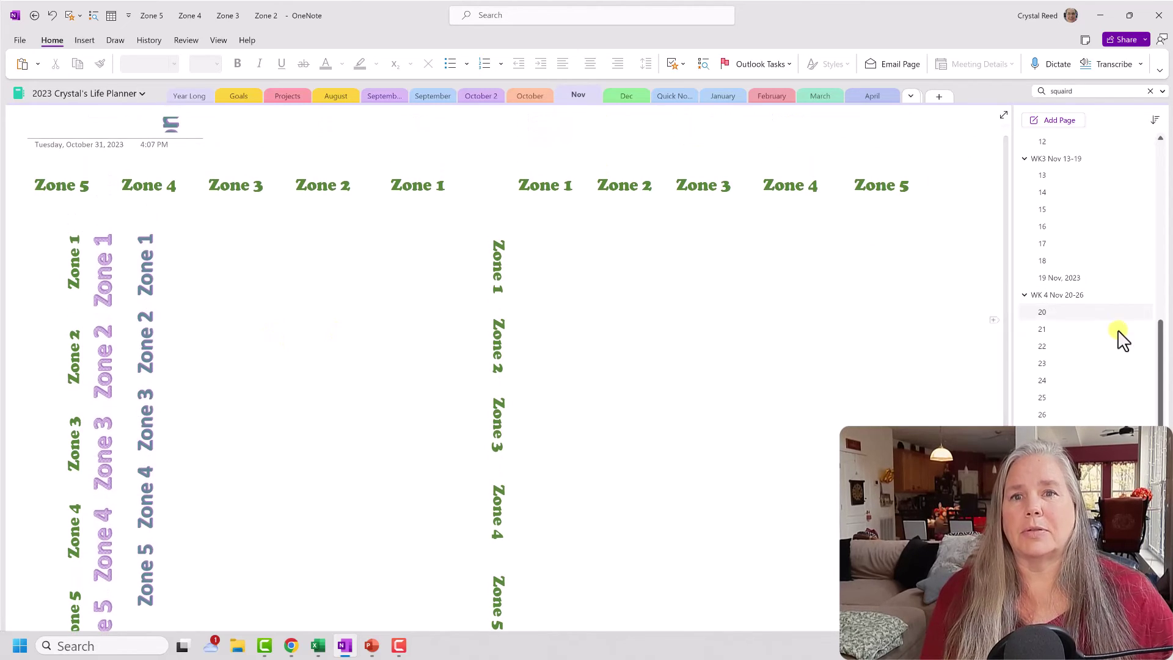
{"action": "left_click_drag", "start_coordinate": [1160, 359], "coordinate": [1156, 119]}
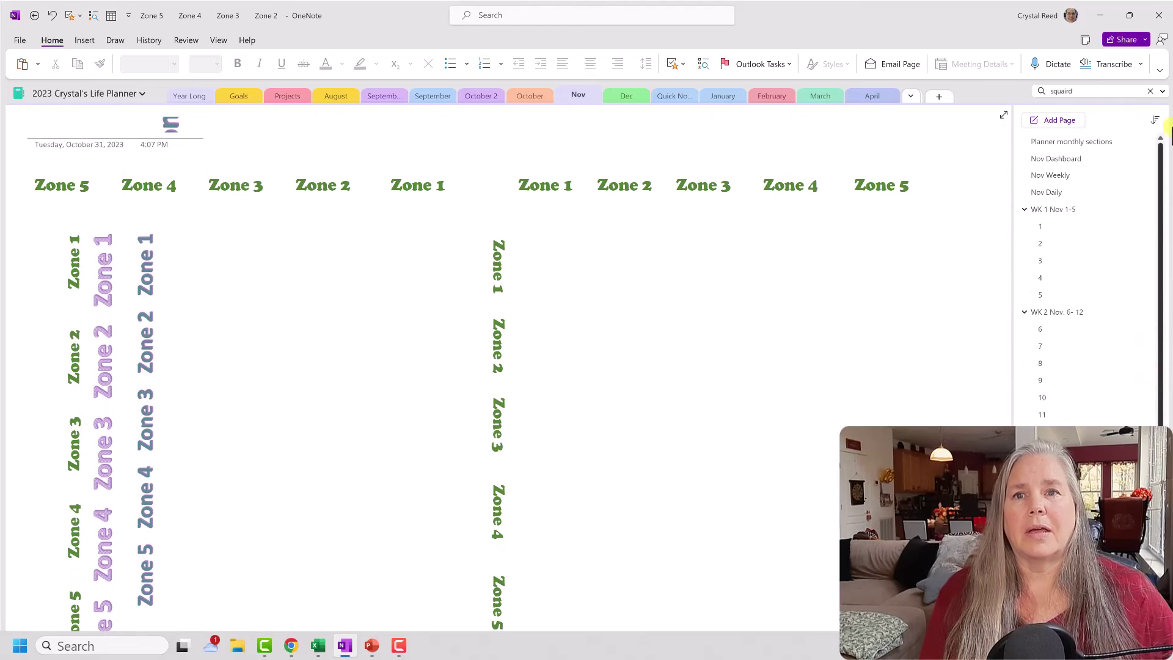
{"action": "left_click", "coordinate": [1031, 160]}
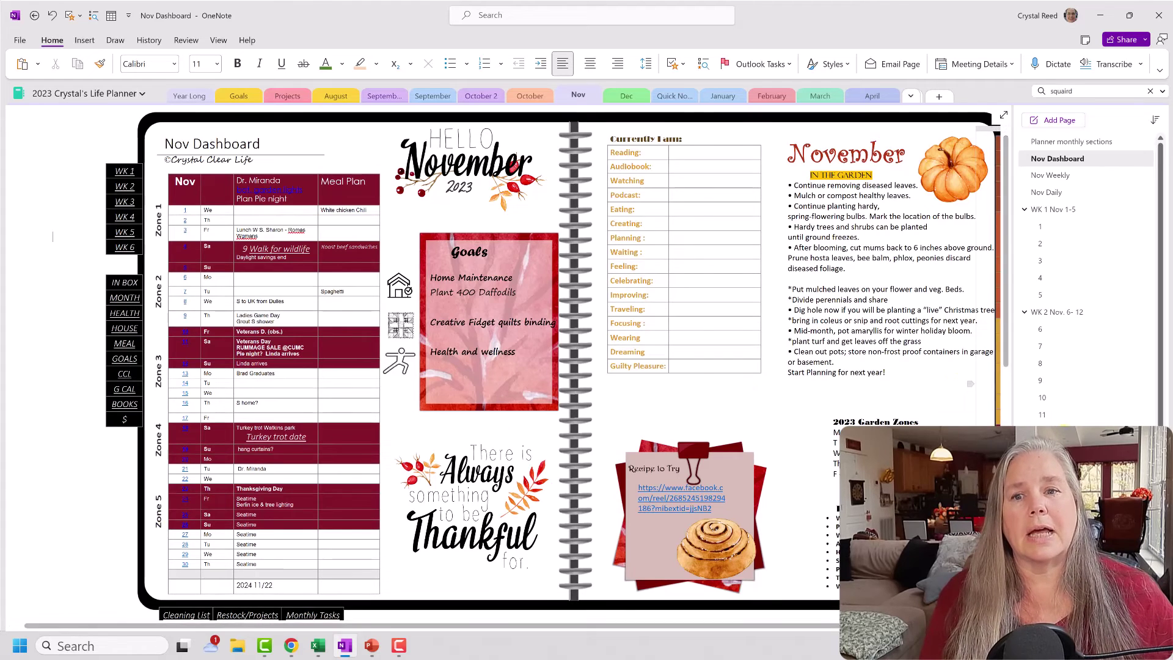
{"action": "left_click", "coordinate": [154, 518]}
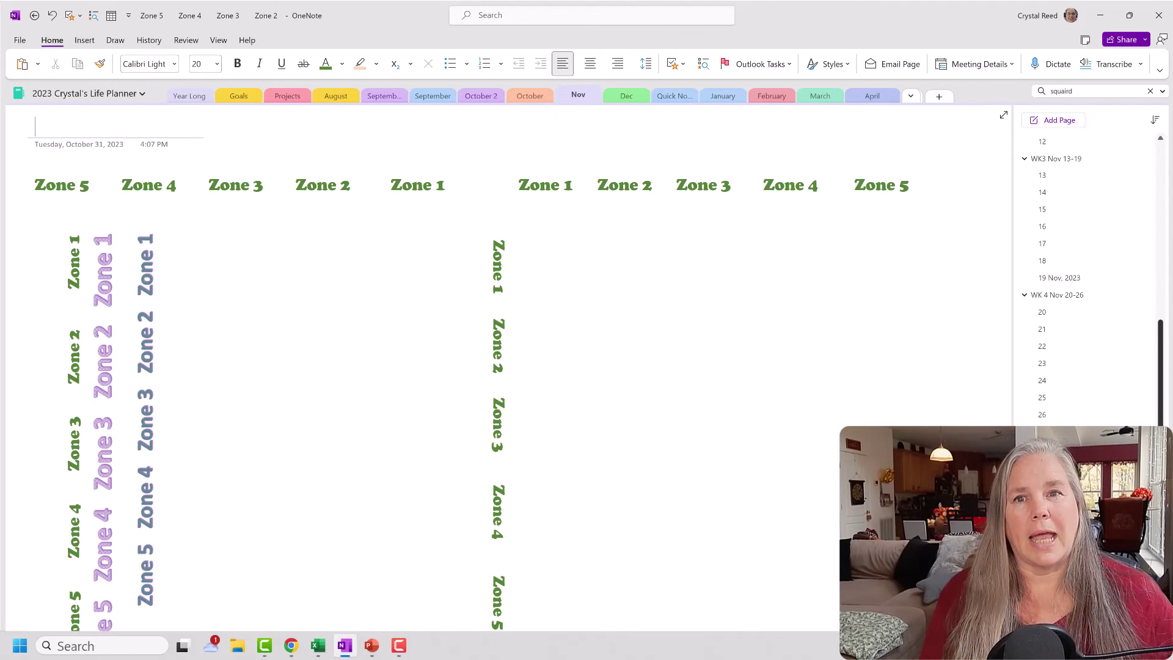
{"action": "scroll", "coordinate": [1149, 269], "scroll_direction": "up", "scroll_amount": 10}
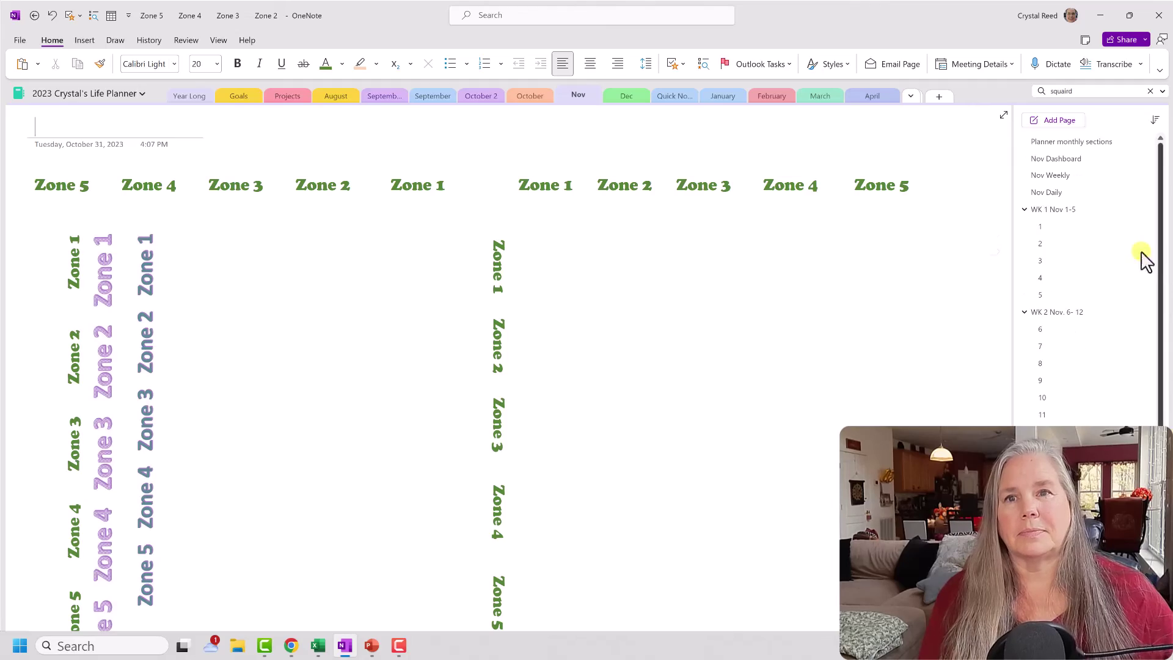